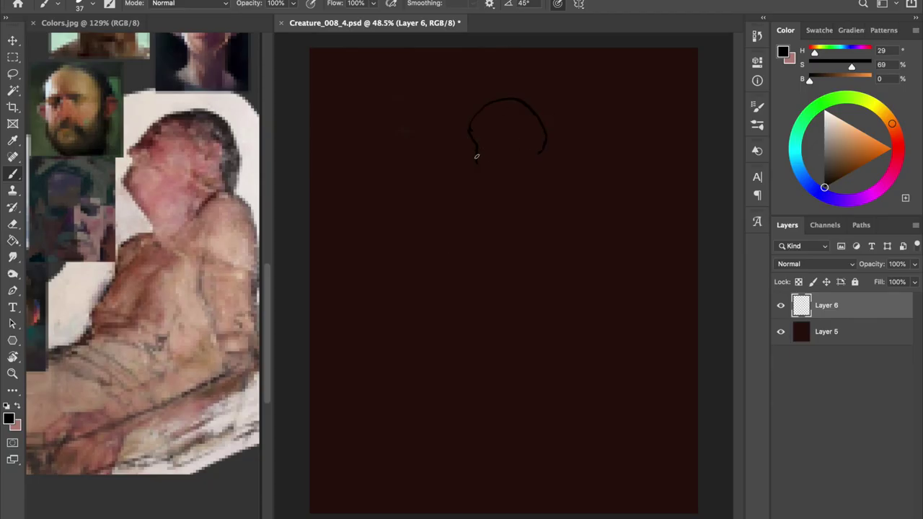
Sketch the dark eye sockets, ears, jaw and chin of the head, then save.
mouse_move(508, 141)
mouse_down()
mouse_move(491, 155)
mouse_move(519, 155)
mouse_up()
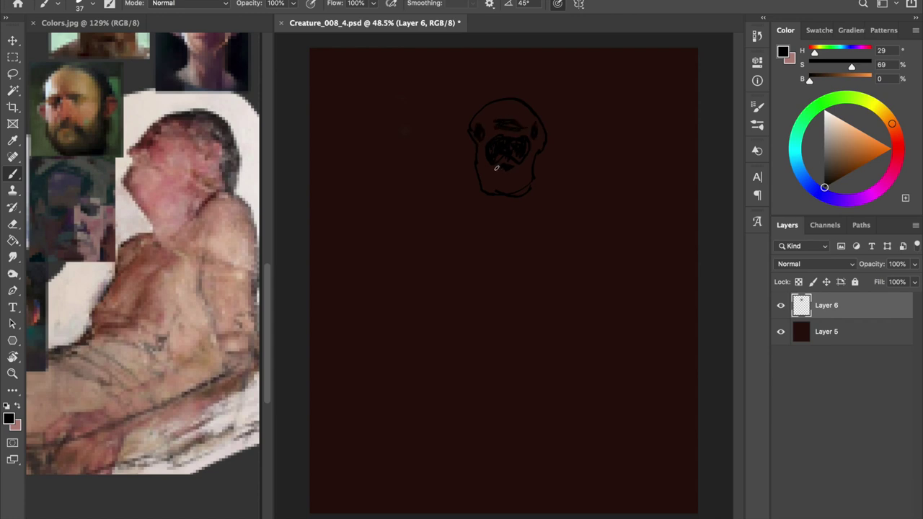
drag(511, 201, 530, 186)
drag(537, 133, 548, 169)
drag(466, 152, 505, 183)
key(e)
key(b)
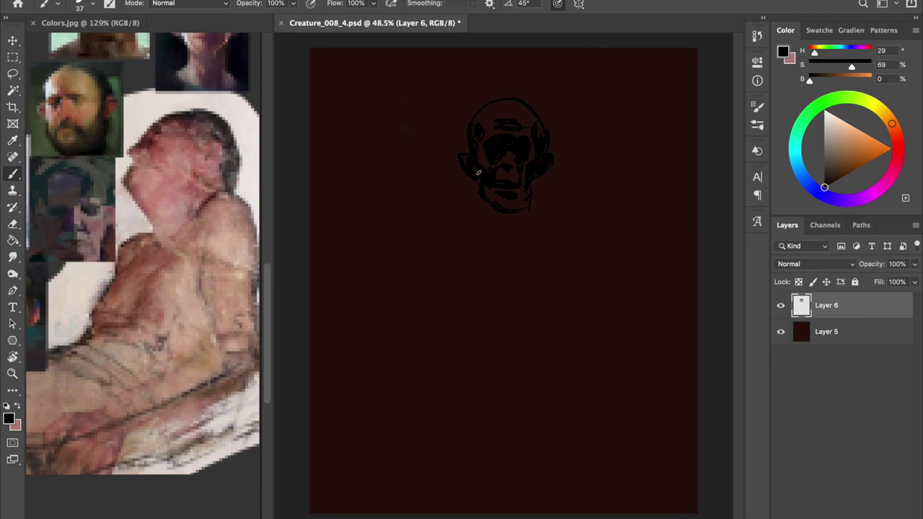
key(ctrl+s)
Draw the neck, shoulder lines and two long body lines below the head.
drag(496, 207, 488, 239)
drag(530, 215, 529, 234)
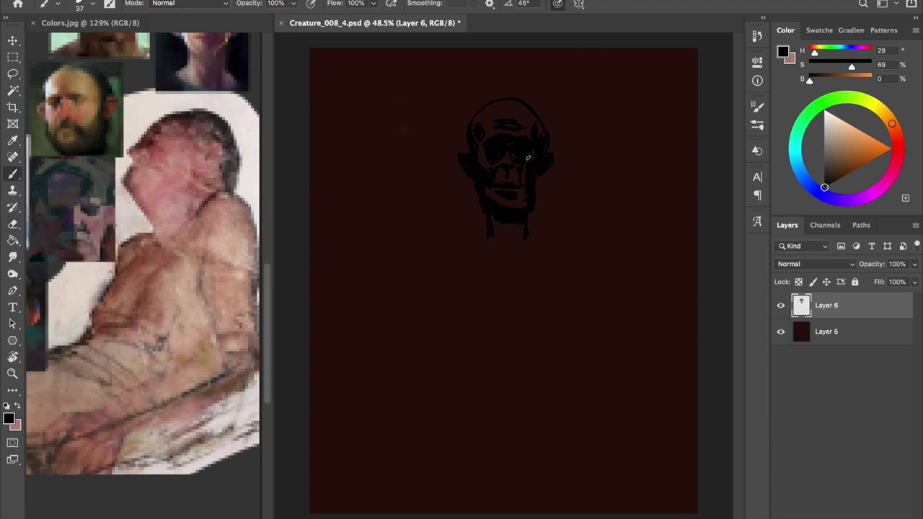
key(e)
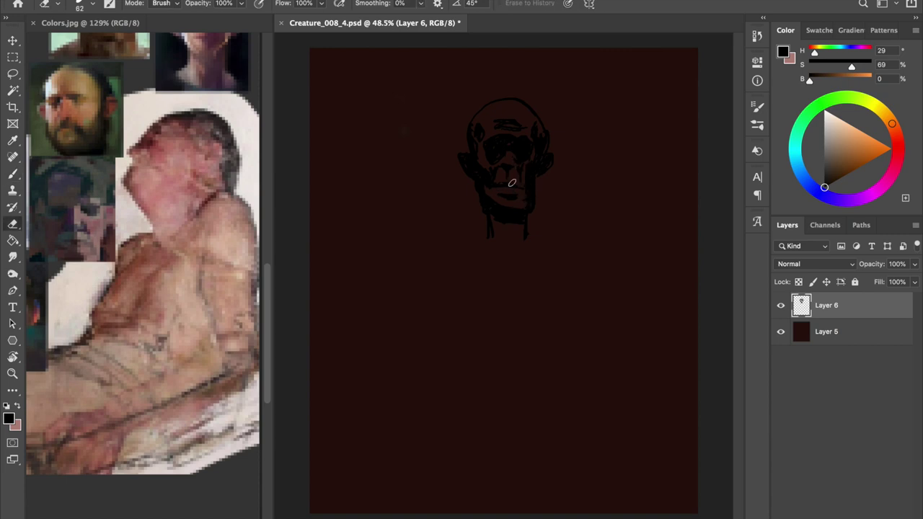
key(b)
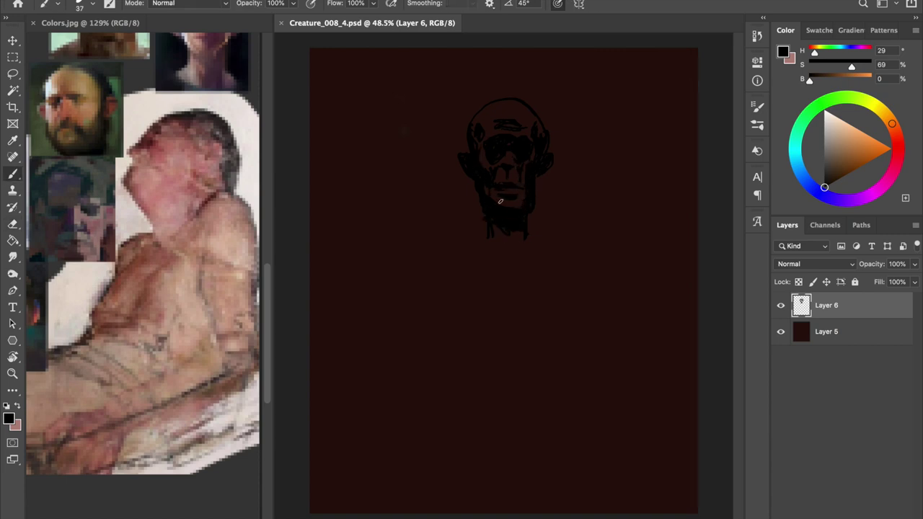
drag(536, 223, 528, 202)
mouse_move(438, 210)
mouse_down()
mouse_move(584, 208)
mouse_move(454, 342)
mouse_move(482, 513)
mouse_up()
drag(574, 196, 554, 512)
mouse_move(443, 231)
mouse_down()
mouse_move(569, 215)
mouse_move(435, 211)
mouse_up()
key(e)
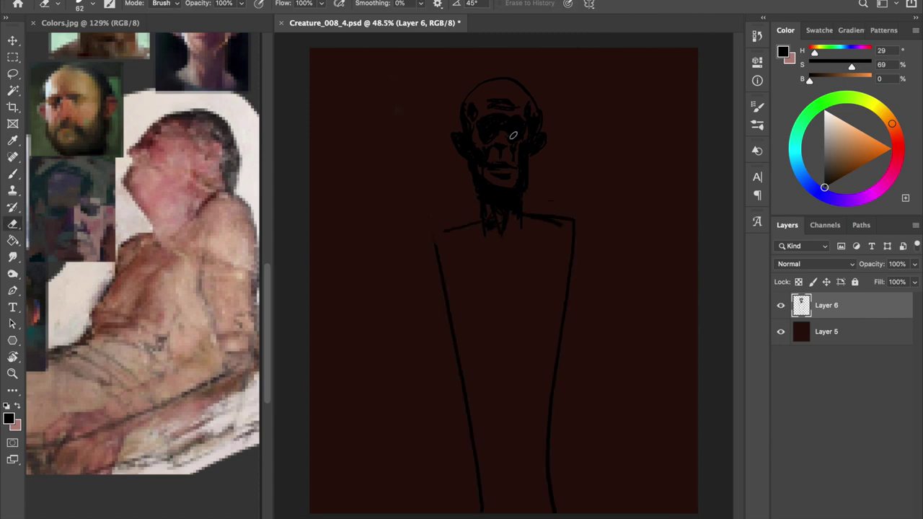
Extend the shoulder line, thicken the head contours and draw new body edges.
key(b)
drag(434, 236, 483, 231)
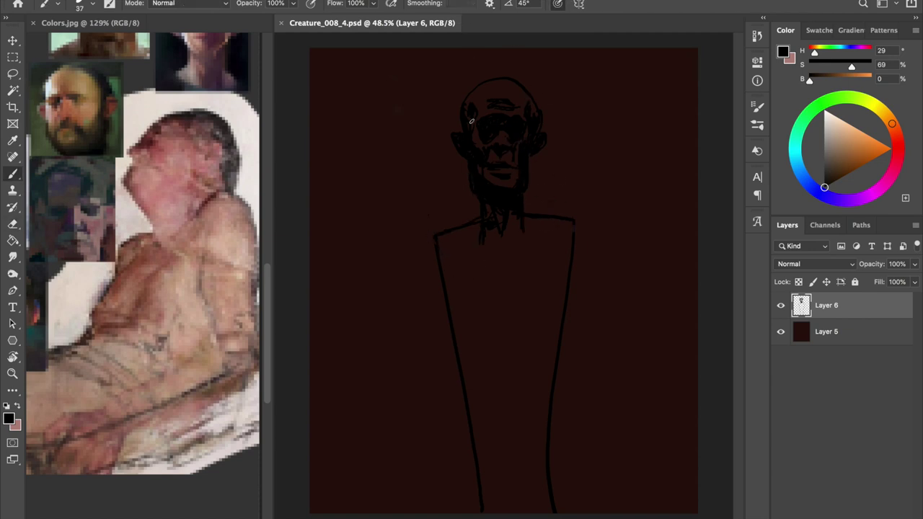
drag(465, 109, 466, 119)
drag(534, 108, 534, 117)
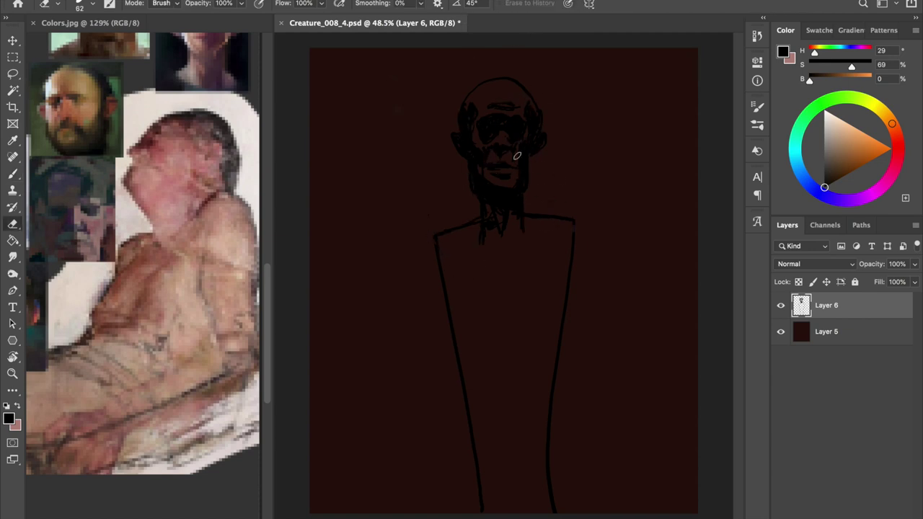
drag(442, 243, 517, 233)
drag(439, 249, 473, 512)
drag(578, 220, 589, 512)
Draw long branching antlers on both sides of the head, with an upturned right tip.
drag(538, 101, 619, 82)
key(ctrl+z)
drag(441, 108, 536, 114)
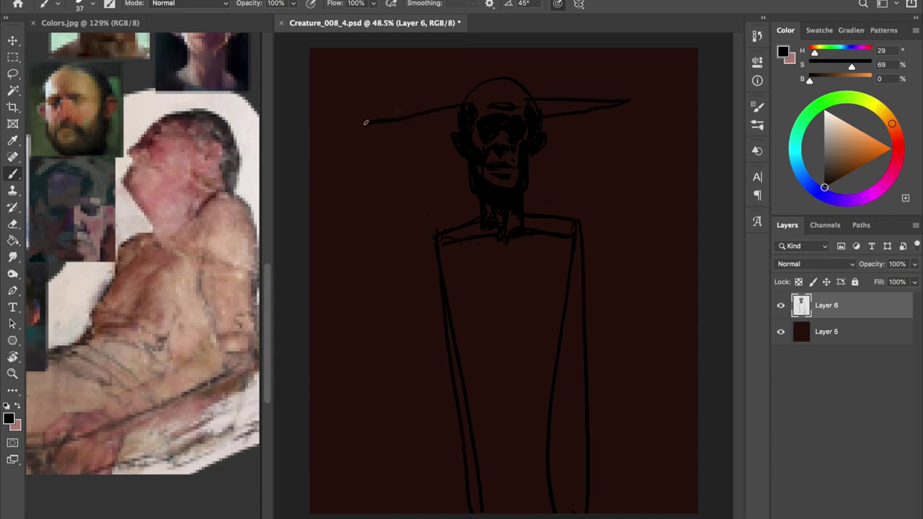
drag(466, 105, 671, 155)
key(ctrl+s)
key(ctrl+z)
drag(554, 109, 679, 141)
drag(604, 109, 645, 82)
key(e)
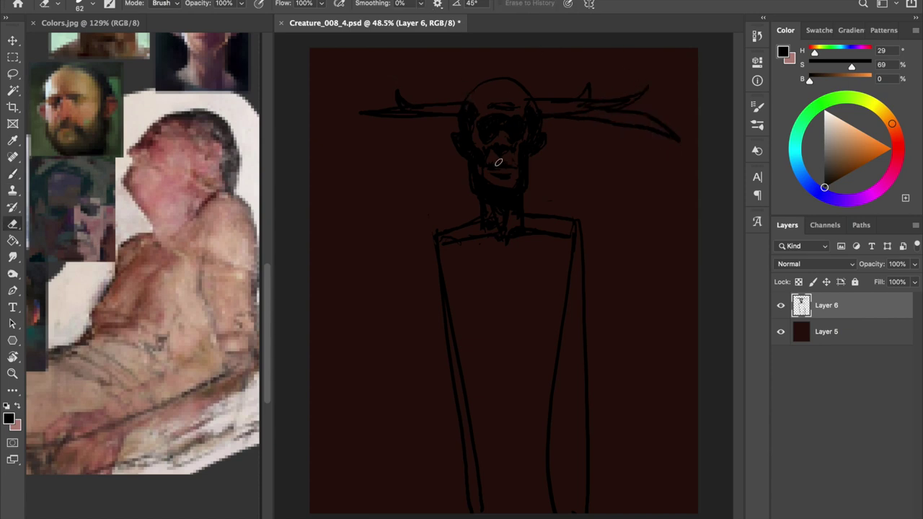
key(b)
Darken the eye area and mouth, and redraw the left body outline.
mouse_move(489, 141)
mouse_down()
mouse_move(541, 149)
mouse_move(505, 166)
mouse_up()
drag(437, 231, 448, 508)
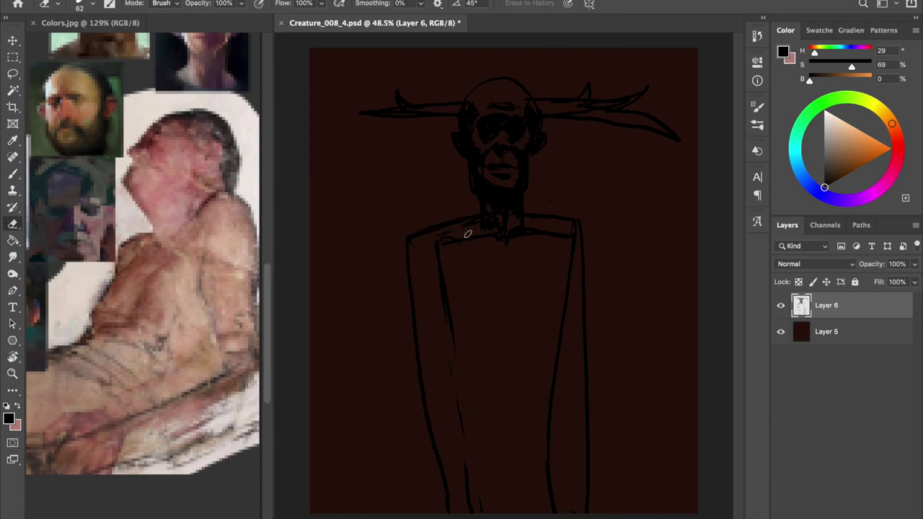
drag(483, 162, 490, 167)
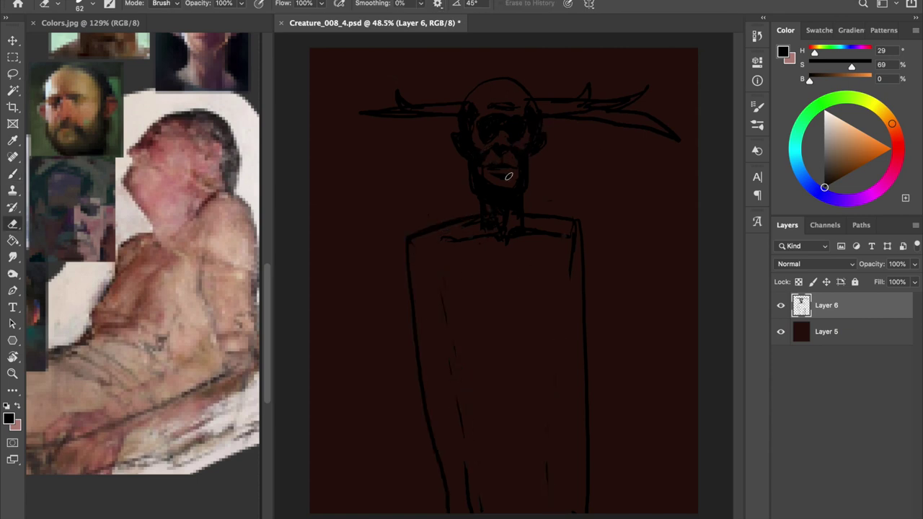
Darken the upper-left head outline, retouch the left antler and save.
key(e)
key(b)
key(e)
key(b)
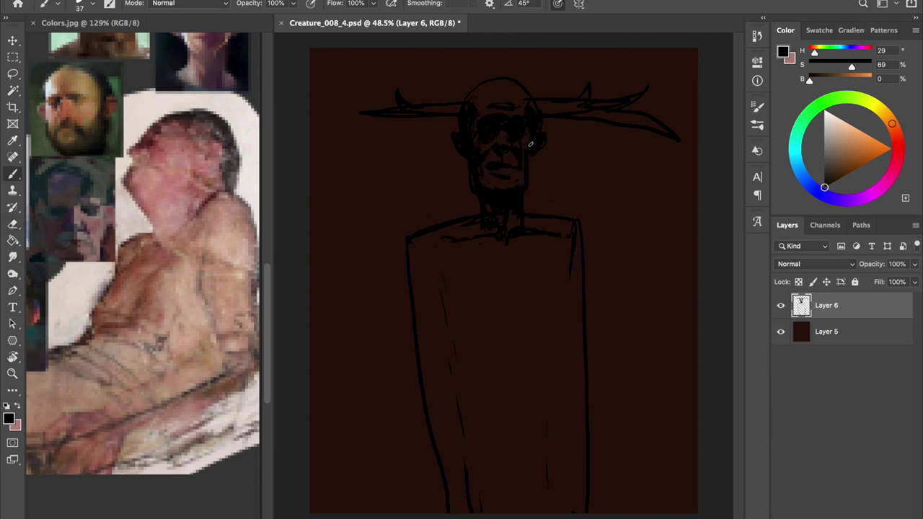
key(e)
key(b)
drag(473, 86, 455, 102)
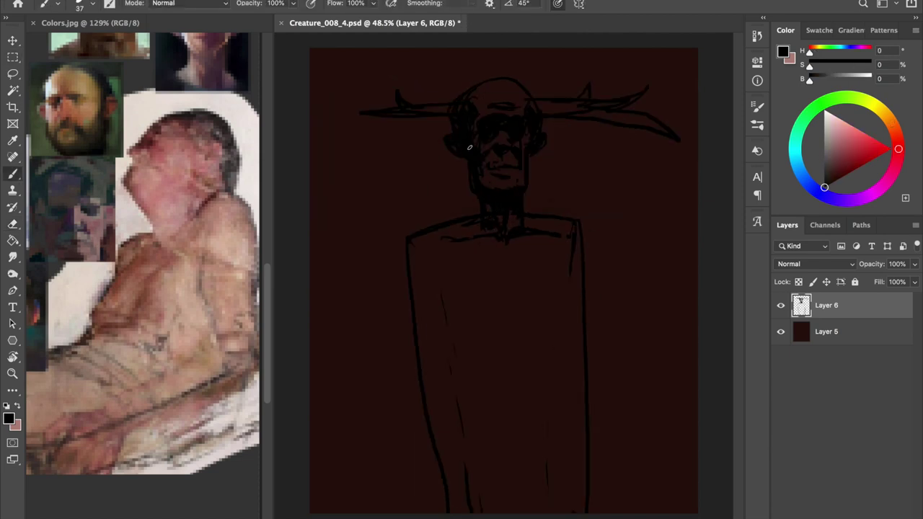
key(e)
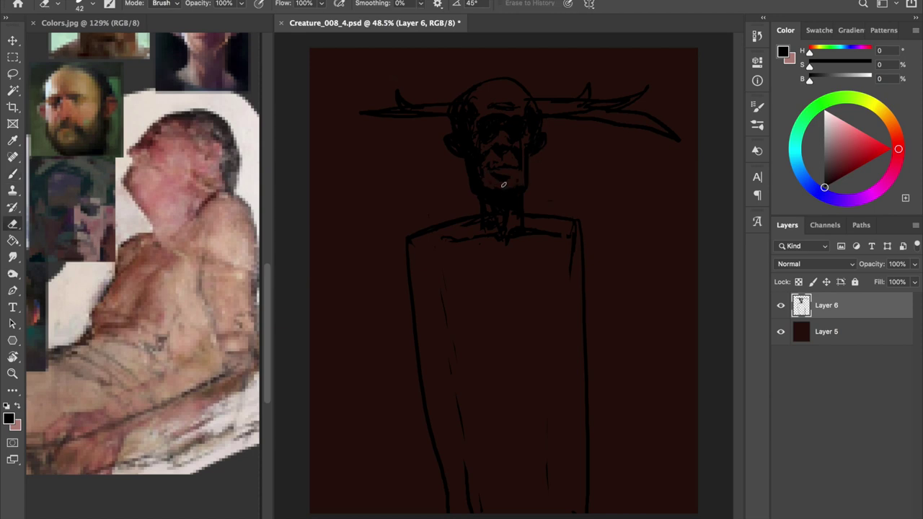
key(ctrl+s)
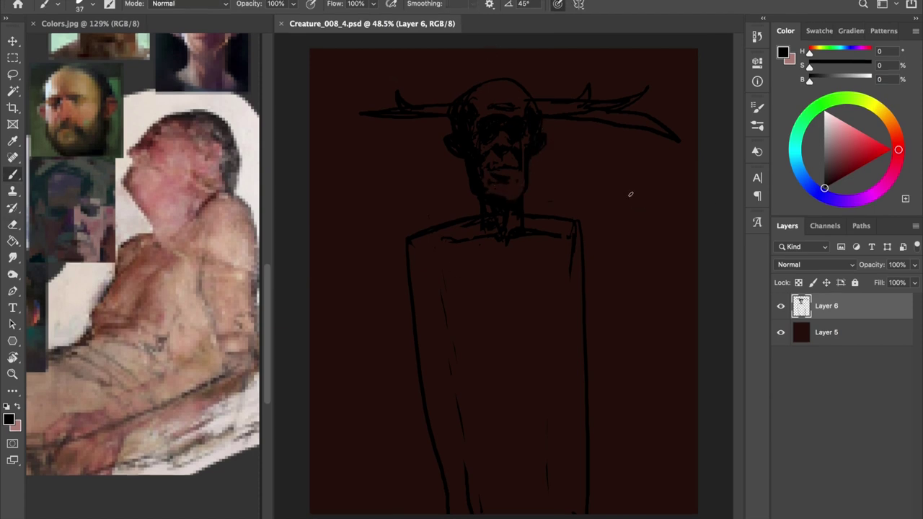
drag(401, 114, 439, 109)
key(b)
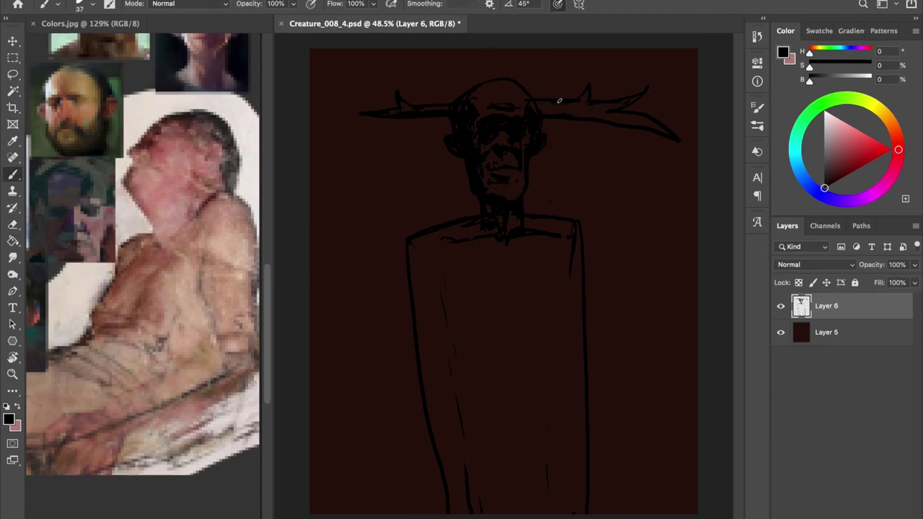
Shift the sketch lower, erase the old shoulder line and redraw the neck and shoulders.
key(v)
drag(542, 225, 526, 270)
key(b)
key(e)
drag(444, 257, 583, 288)
key(b)
drag(498, 229, 519, 249)
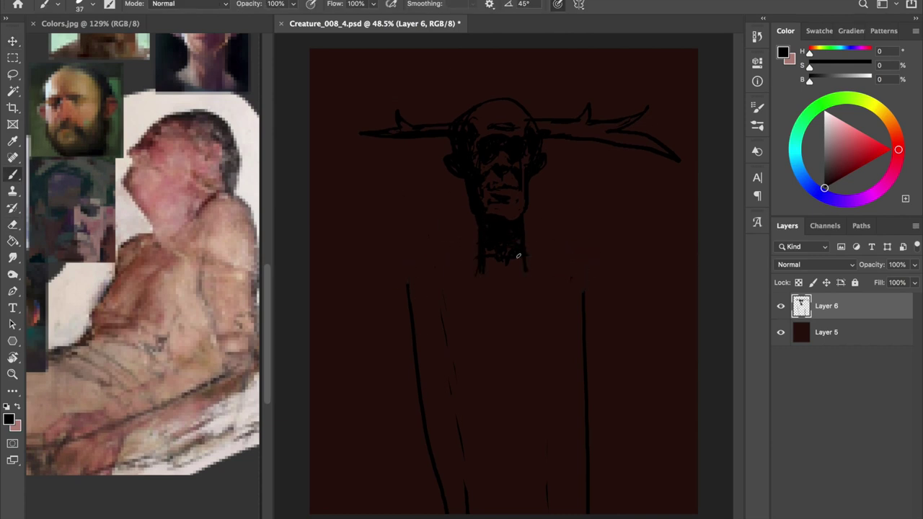
drag(482, 272, 407, 295)
drag(526, 267, 588, 277)
key(e)
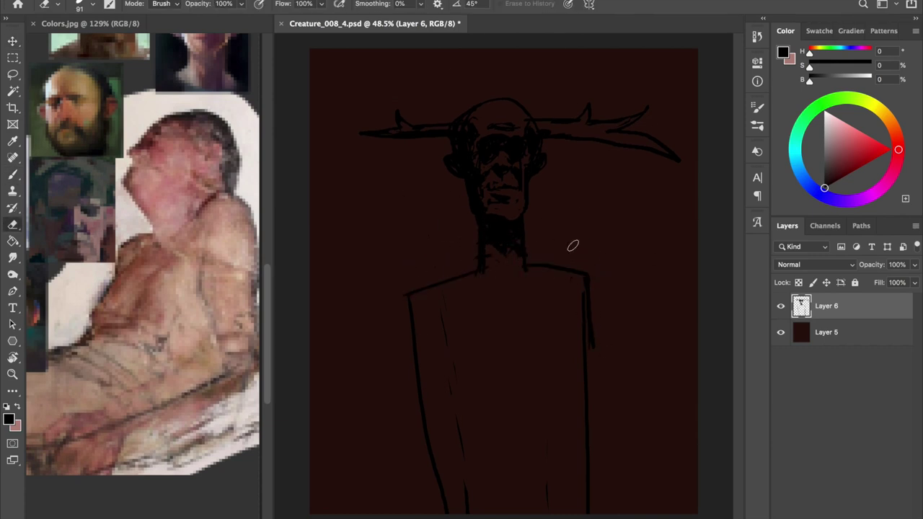
key(b)
Add pointed ears, darken the brow, drop the stray horns and block in chest shading.
drag(435, 150, 451, 162)
drag(554, 146, 542, 157)
key(ctrl+s)
drag(459, 117, 463, 82)
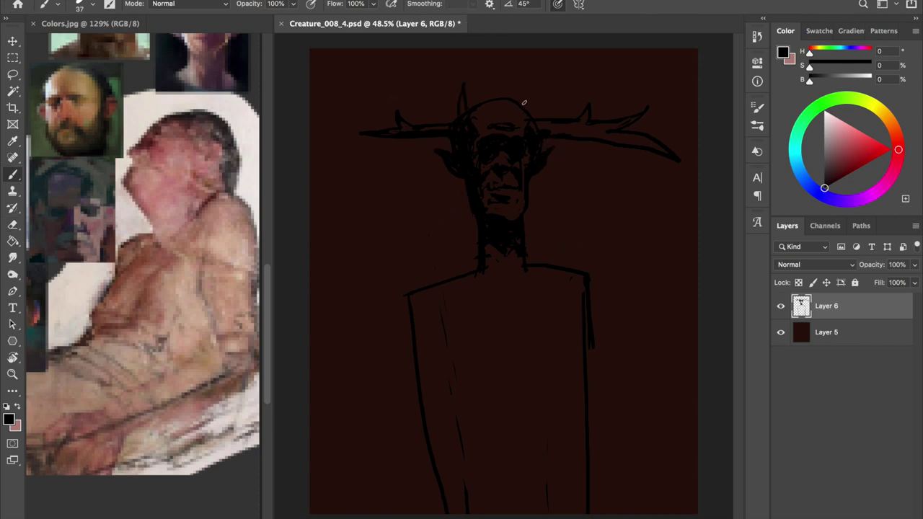
key(ctrl+z)
key(ctrl+z)
drag(507, 150, 482, 116)
key(ctrl+z)
key(ctrl+s)
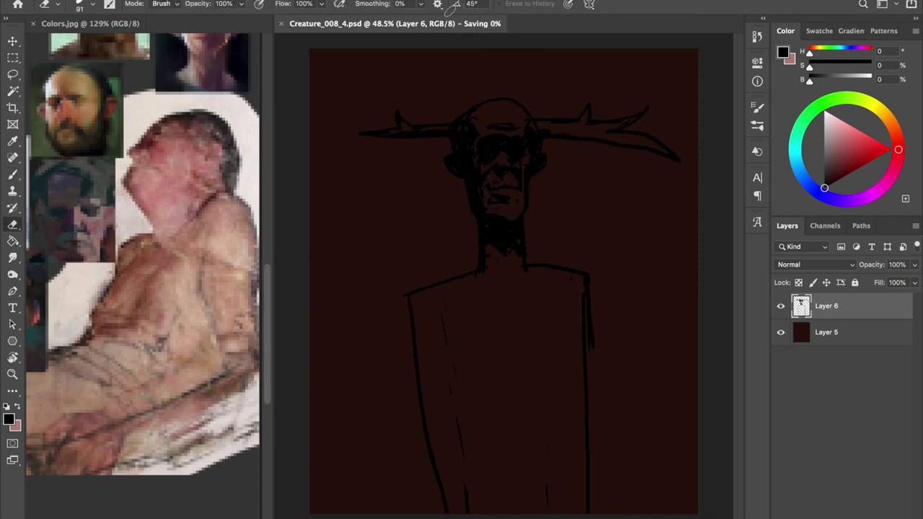
mouse_move(443, 334)
mouse_down()
mouse_move(456, 366)
mouse_move(567, 324)
mouse_move(536, 362)
mouse_move(515, 329)
mouse_move(515, 288)
mouse_move(490, 275)
mouse_up()
Scale the whole drawing down slightly with Free Transform.
drag(449, 298, 490, 261)
key(ctrl+z)
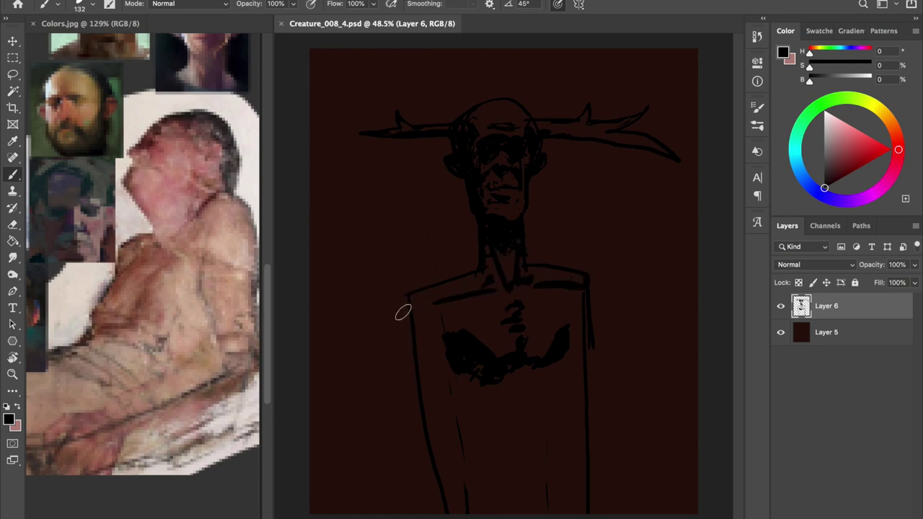
key(ctrl+t)
drag(657, 261, 575, 202)
key(Return)
key(b)
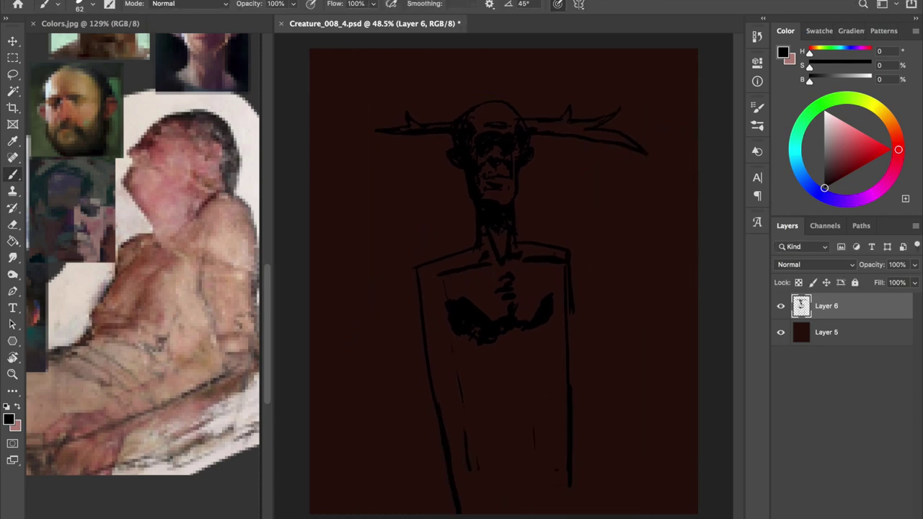
Try out arm, wing and forearm lines on the torso, then undo them.
mouse_move(426, 260)
mouse_down()
mouse_move(383, 305)
mouse_move(447, 293)
mouse_up()
drag(568, 245, 615, 283)
drag(382, 308, 343, 365)
mouse_move(418, 296)
mouse_down()
mouse_move(351, 371)
mouse_move(314, 462)
mouse_up()
key(ctrl+z)
key(ctrl+z)
key(ctrl+z)
key(ctrl+z)
drag(415, 265, 413, 430)
mouse_move(568, 249)
mouse_down()
mouse_move(584, 390)
mouse_move(413, 429)
mouse_move(426, 515)
mouse_up()
key(ctrl+z)
key(ctrl+z)
key(ctrl+z)
Redraw the torso sides with long left and right body lines to the bottom.
key(ctrl+z)
key(ctrl+z)
drag(569, 379, 556, 515)
drag(440, 375, 451, 514)
key(ctrl+z)
drag(568, 375, 646, 514)
drag(411, 261, 428, 329)
drag(570, 247, 574, 333)
key(e)
key(b)
key(ctrl+z)
key(ctrl+z)
drag(413, 267, 440, 512)
drag(569, 318, 573, 514)
Hatch dark shading over the ribs, belly and lower torso.
drag(451, 329, 479, 369)
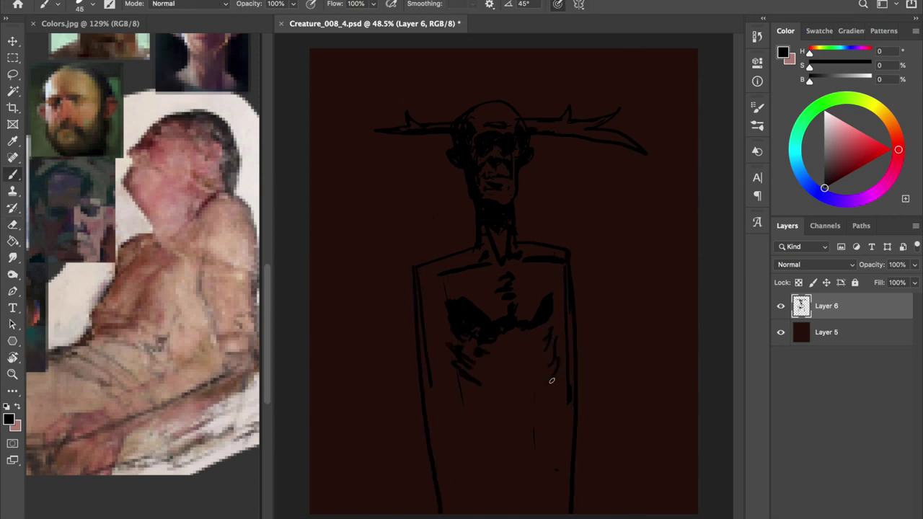
drag(549, 336, 560, 383)
drag(456, 374, 505, 431)
drag(520, 361, 555, 423)
drag(496, 412, 534, 470)
drag(454, 365, 480, 505)
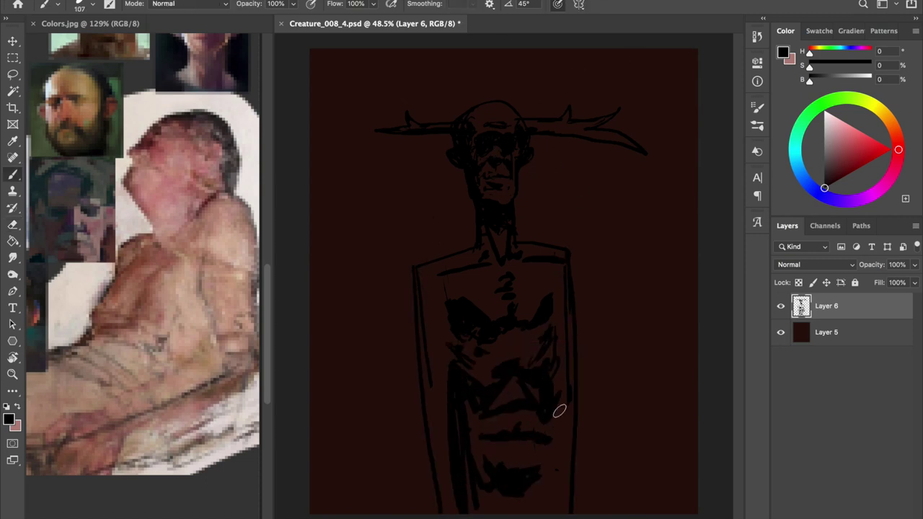
drag(556, 376, 474, 500)
Flip the canvas horizontally to check proportions, add chest hatching and save.
key(ctrl+shift+h)
key(ctrl+shift+h)
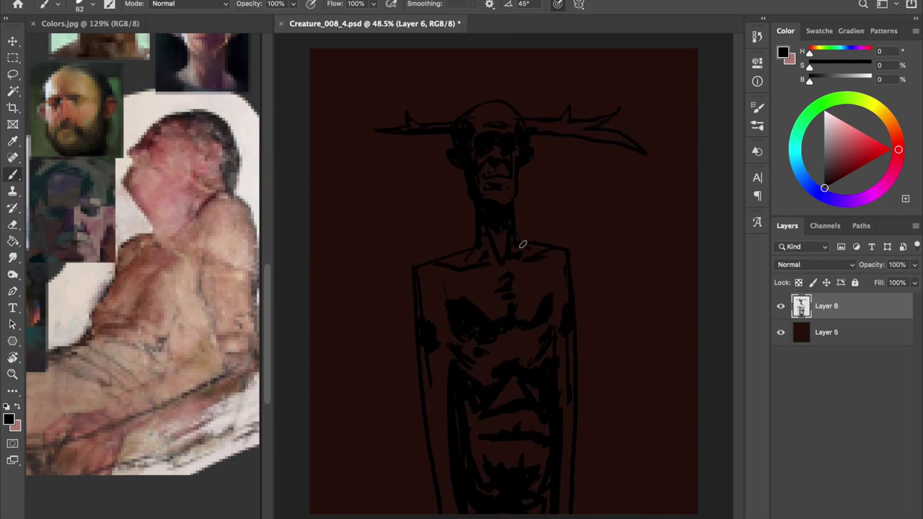
drag(442, 276, 454, 289)
drag(544, 263, 552, 283)
drag(449, 398, 442, 339)
key(ctrl+s)
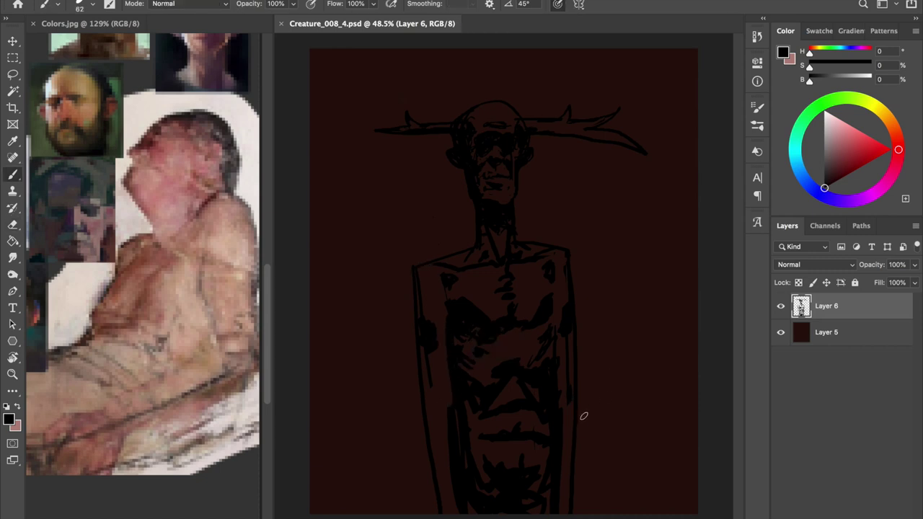
Try a taller flat-topped head, then revert to the last saved version.
key(e)
drag(453, 108, 518, 102)
drag(452, 119, 519, 103)
key(F12)
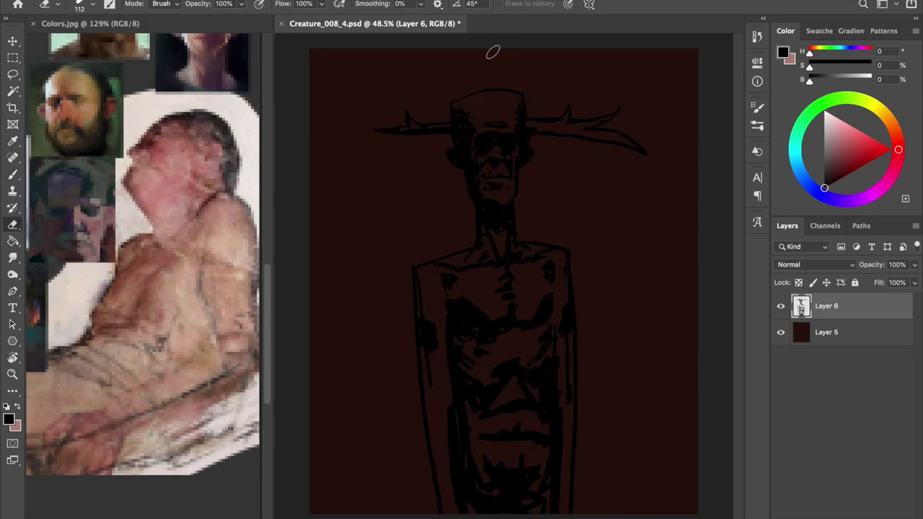
key(b)
key(Return)
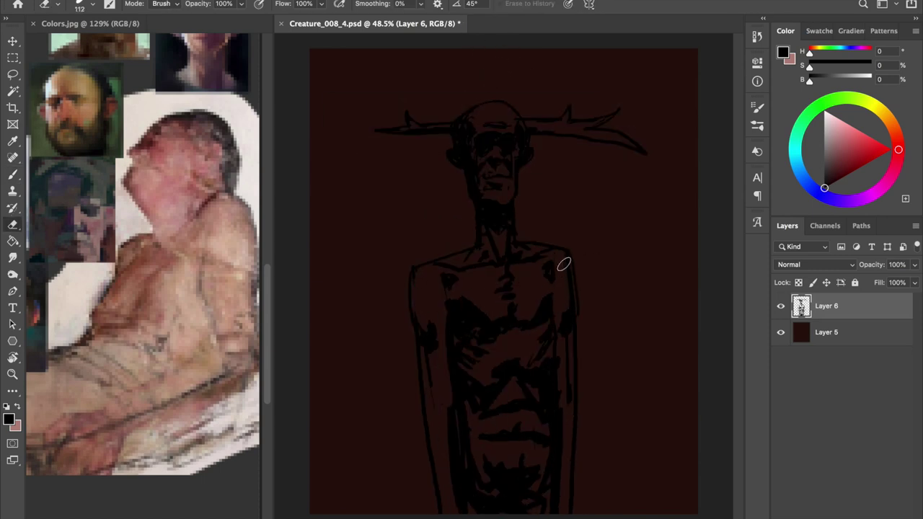
Sample colours, remove the recent dark marks on the neck and save.
alt+click(486, 148)
key(e)
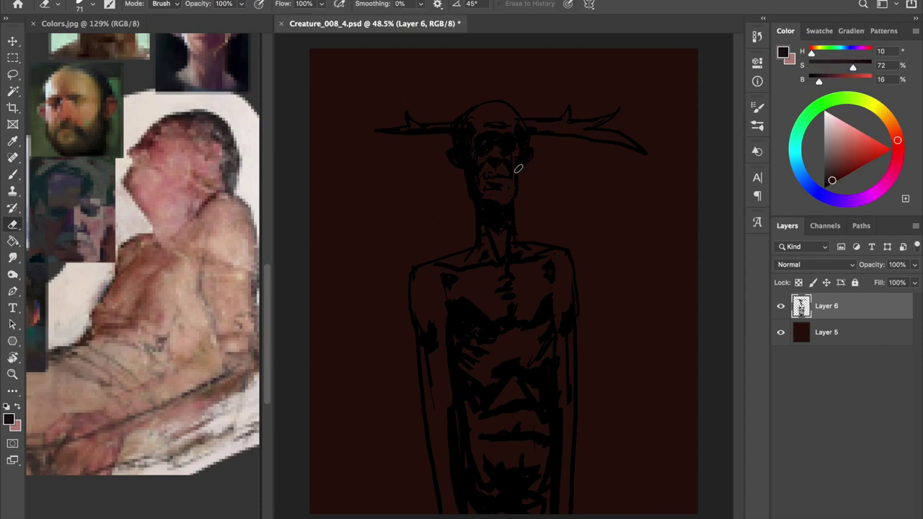
key(b)
alt+click(497, 205)
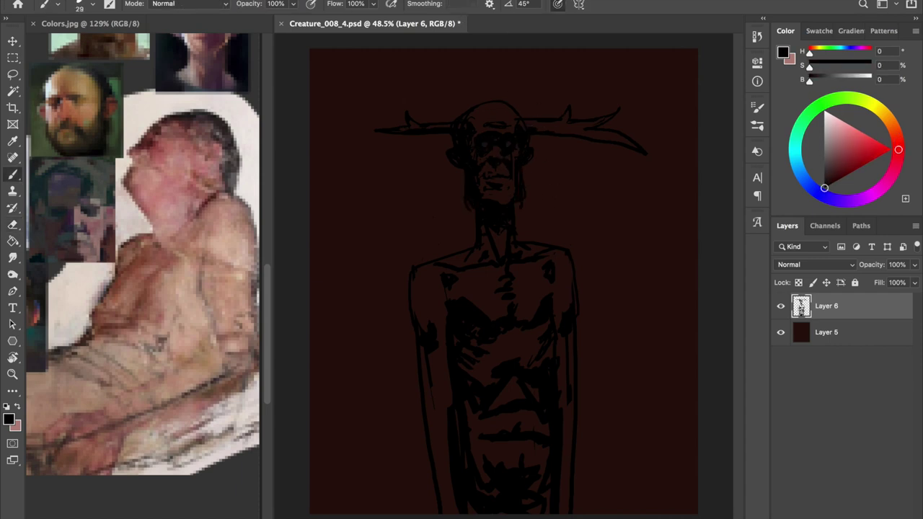
key(ctrl+z)
key(ctrl+z)
key(ctrl+s)
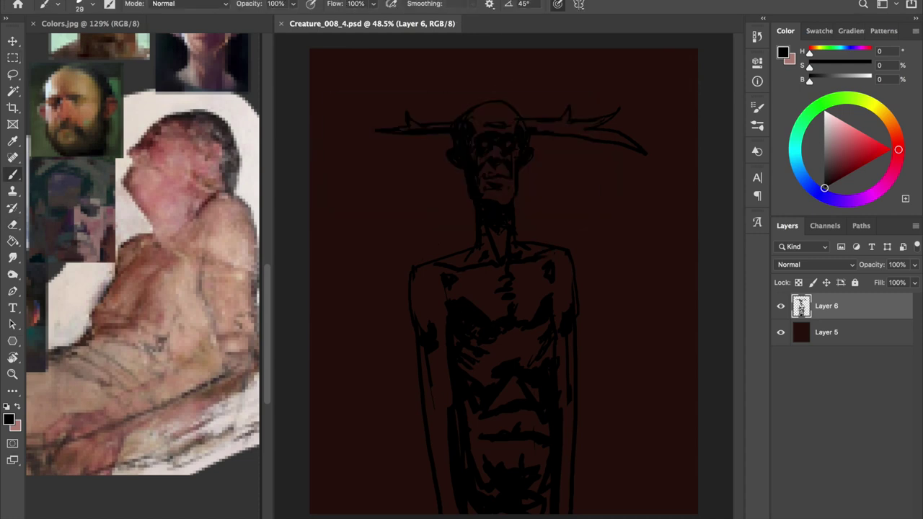
Step back and forward through History to compare the sketch with earlier versions.
key(ctrl+z)
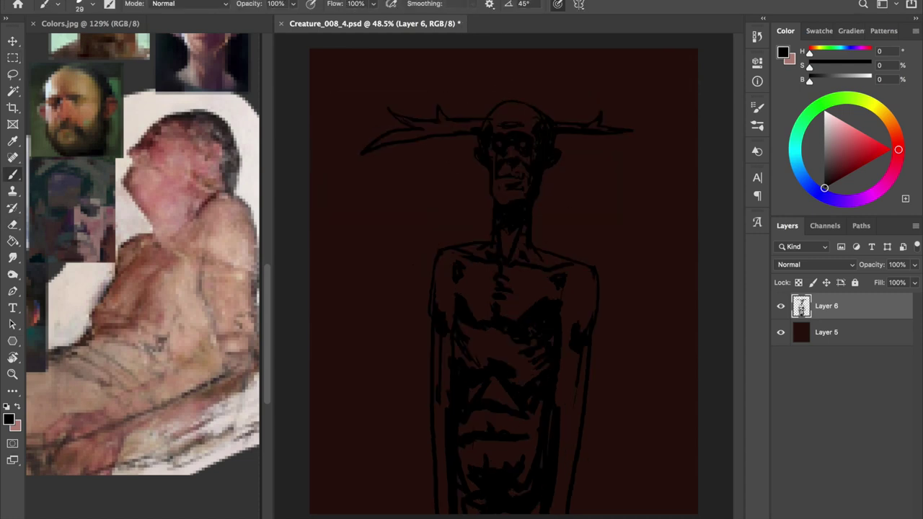
key(ctrl+shift+z)
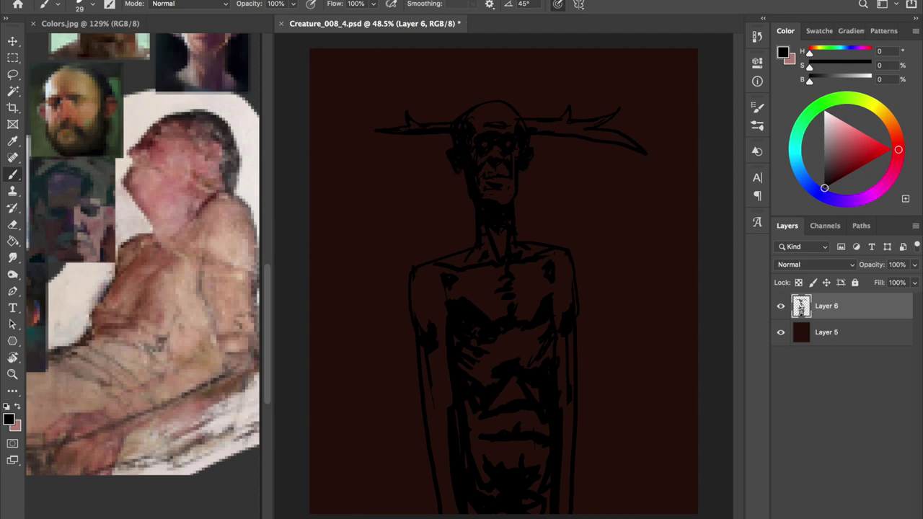
key(ctrl+s)
key(ctrl+z)
key(ctrl+shift+z)
Paint dark strokes beside the face and neck, then undo them.
drag(461, 164, 462, 251)
drag(523, 164, 524, 239)
key(ctrl+shift+z)
key(ctrl+shift+z)
key(ctrl+z)
key(ctrl+z)
Lasso the antlers and lift them onto their own new layer.
key(l)
mouse_move(430, 63)
mouse_down()
mouse_move(373, 159)
mouse_move(515, 72)
mouse_move(567, 87)
mouse_up()
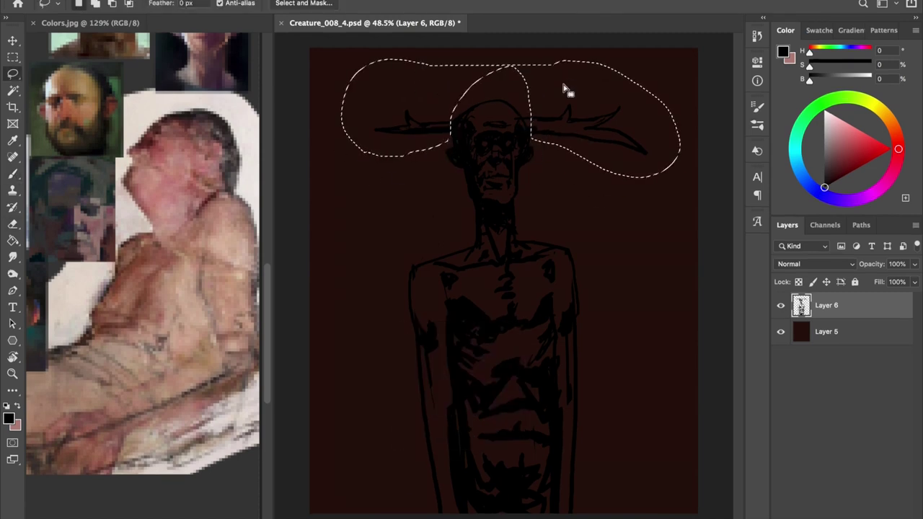
key(ctrl+j)
key(v)
key(alt+bracketleft)
key(e)
key(b)
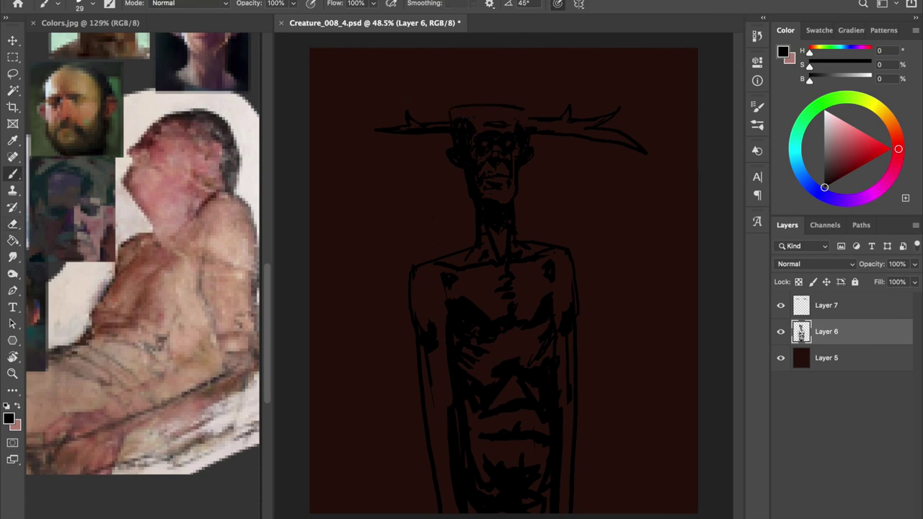
Rotate the antler layer slightly to tilt the antlers.
key(alt+bracketright)
key(v)
drag(584, 158, 592, 157)
key(ctrl+t)
key(Return)
key(b)
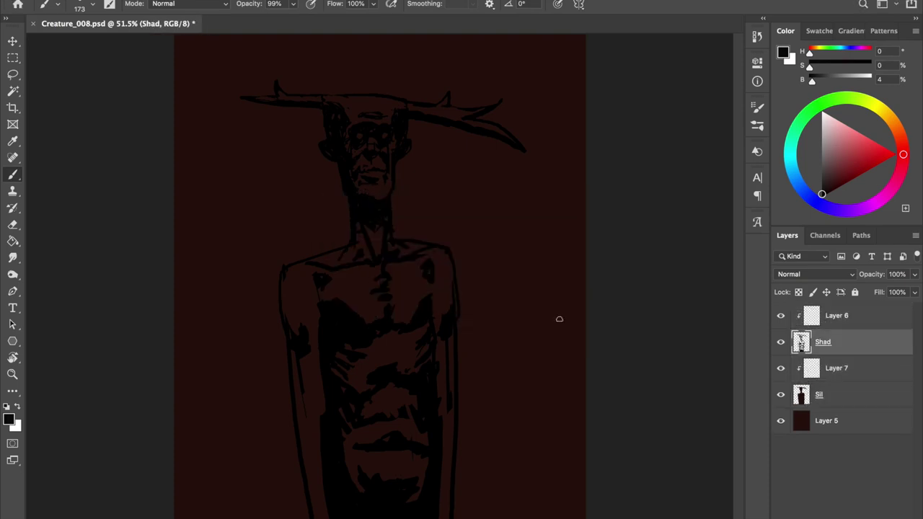
Resize the brush a few times and open the Brush Settings panel.
drag(793, 343, 801, 369)
scroll(433, 298, up, 3)
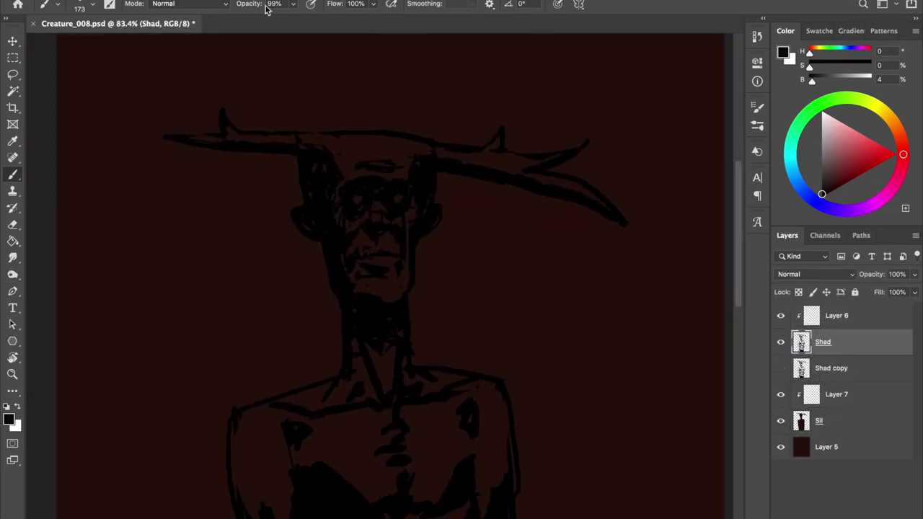
drag(324, 155, 337, 159)
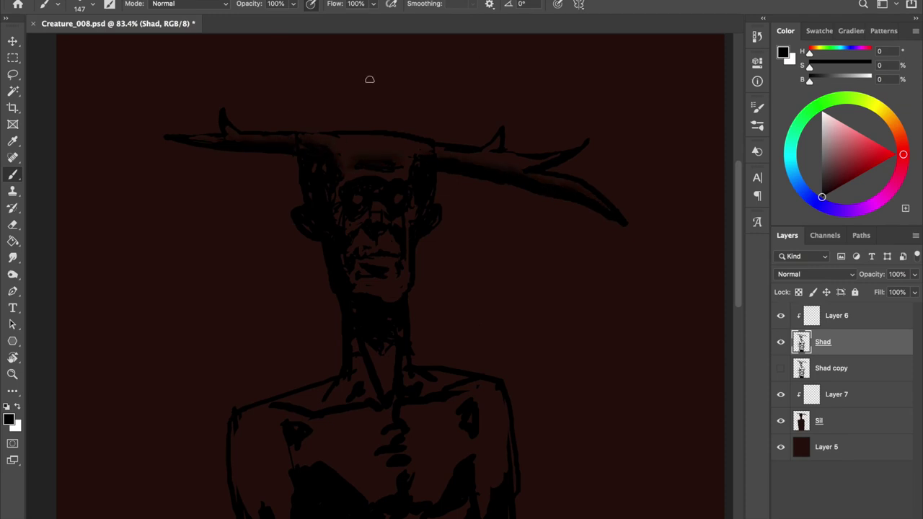
drag(359, 205, 365, 221)
scroll(303, 140, up, 2)
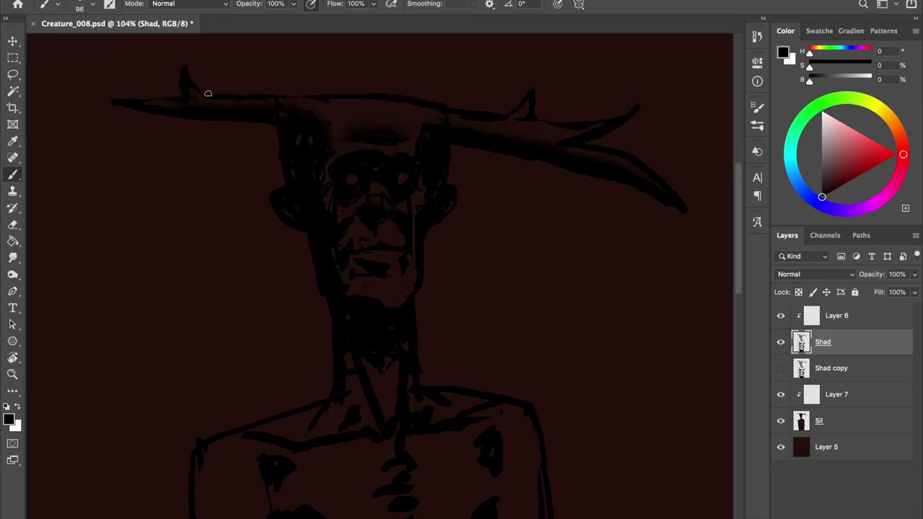
key(F5)
key(F5)
Erase along the upper edges of both horns on the Shad layer, then save.
key(e)
right_click(433, 105)
key(Return)
mouse_move(354, 117)
mouse_down()
mouse_move(339, 117)
mouse_move(410, 106)
mouse_move(224, 102)
mouse_up()
drag(529, 108, 563, 128)
key(bracketright)
drag(614, 151, 594, 153)
drag(202, 97, 122, 105)
key(ctrl+s)
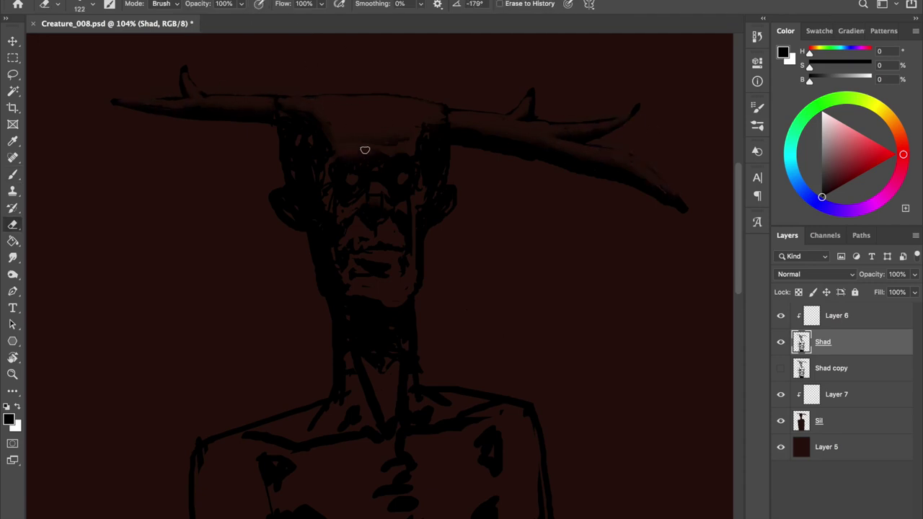
Fine-tune the brush size while switching between Eraser and Brush.
drag(437, 131, 466, 132)
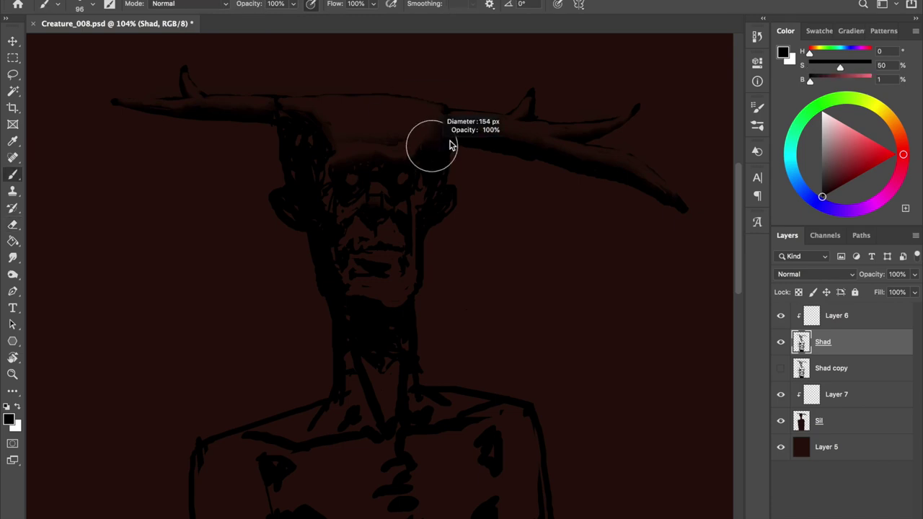
drag(405, 212, 398, 212)
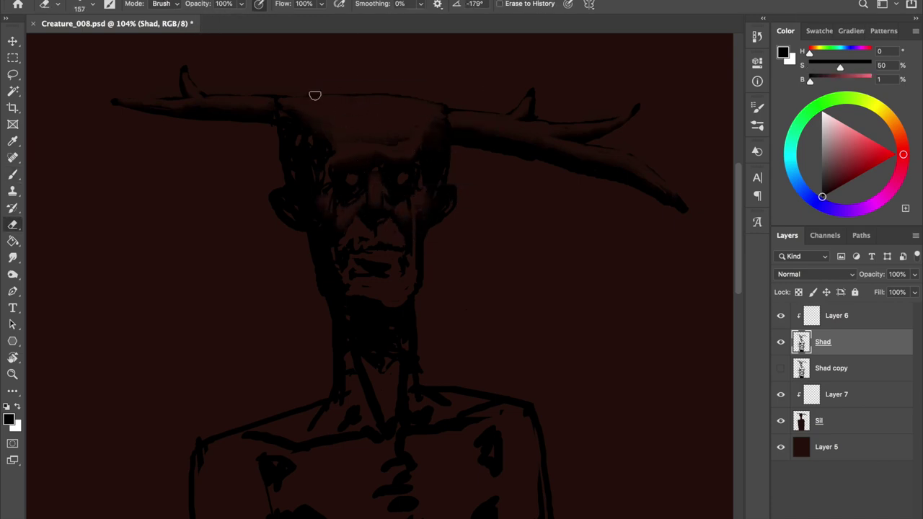
key(b)
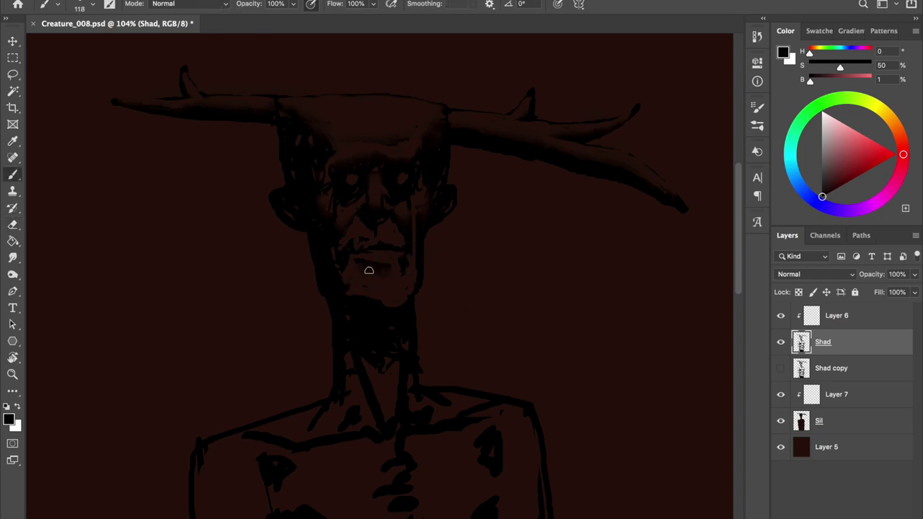
drag(349, 290, 407, 293)
drag(404, 217, 415, 216)
key(e)
key(b)
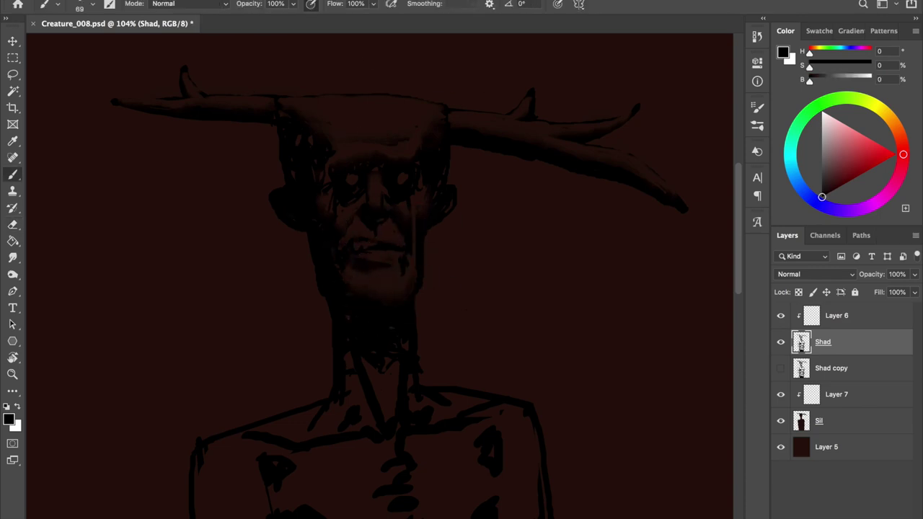
Paint dark strokes along the collarbone with an enlarged brush.
scroll(336, 206, down, 5)
drag(288, 303, 311, 303)
key(e)
key(b)
drag(428, 217, 336, 241)
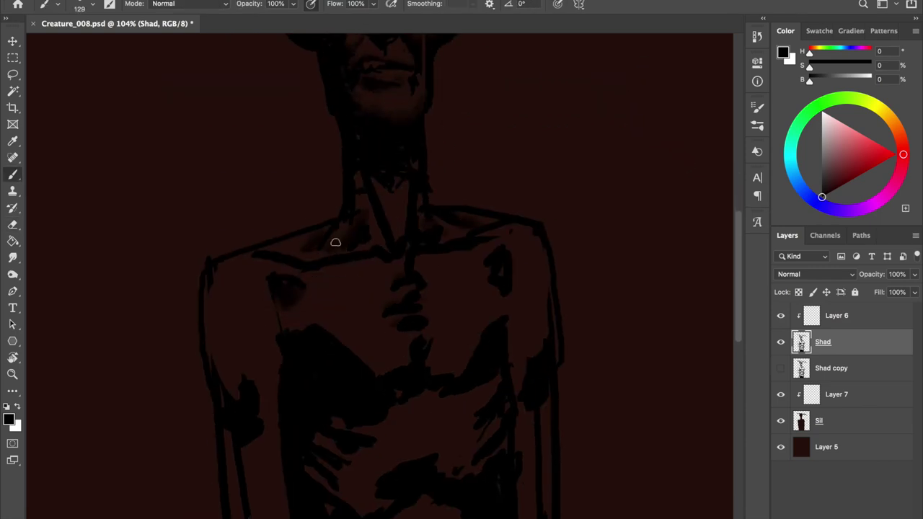
Paint soft dark shading across the chest and lower torso.
key(bracketright)
key(bracketright)
key(bracketright)
drag(229, 348, 542, 325)
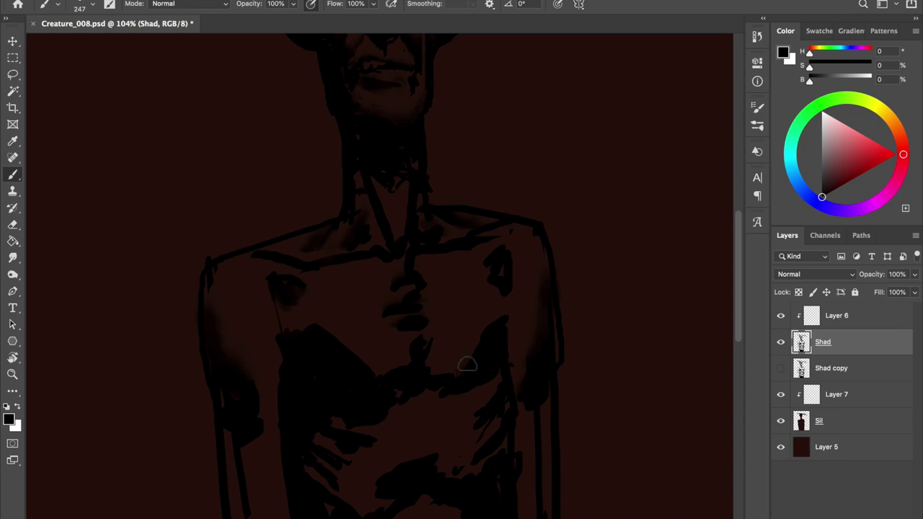
drag(375, 372, 454, 316)
scroll(454, 315, down, 5)
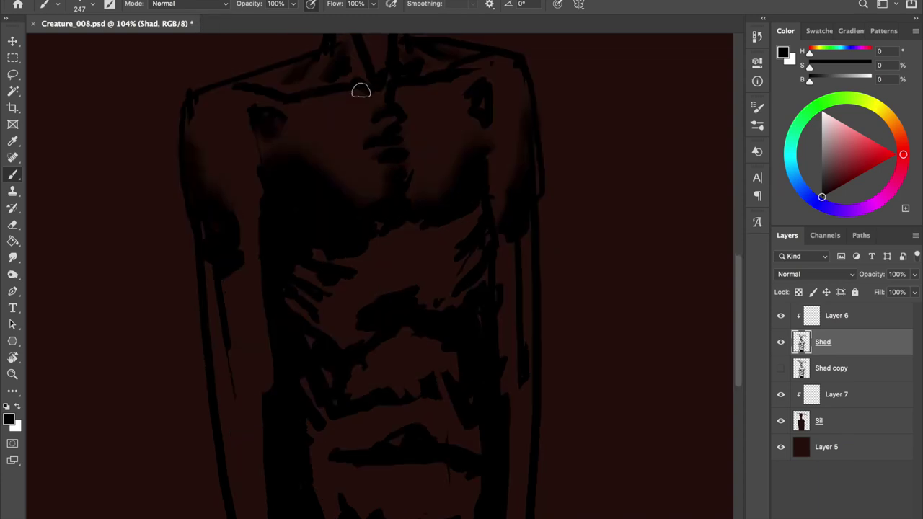
key(bracketleft)
key(bracketleft)
key(bracketleft)
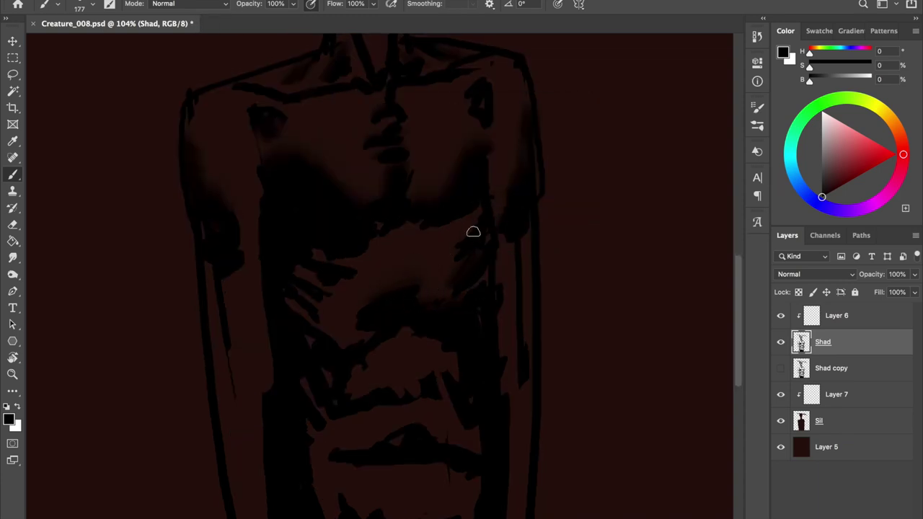
drag(341, 383, 396, 381)
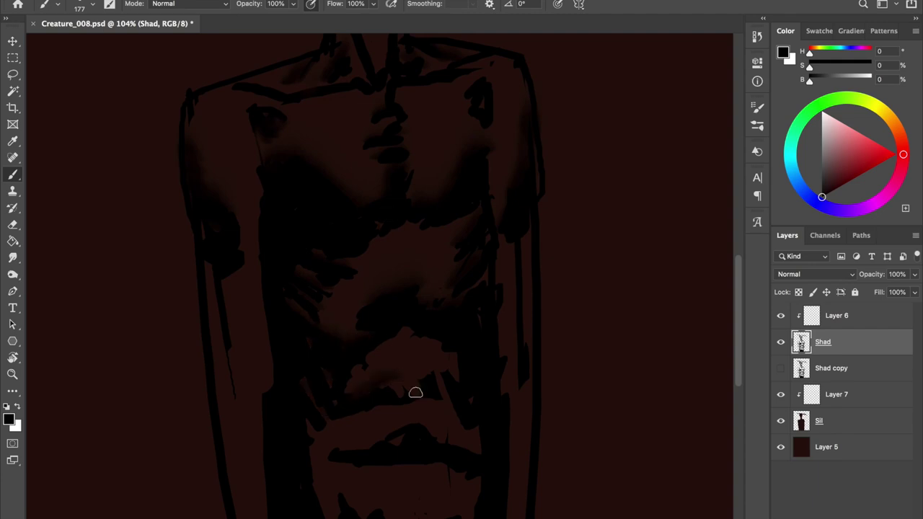
Repaint the lower torso and cover the lighter patch there.
key(e)
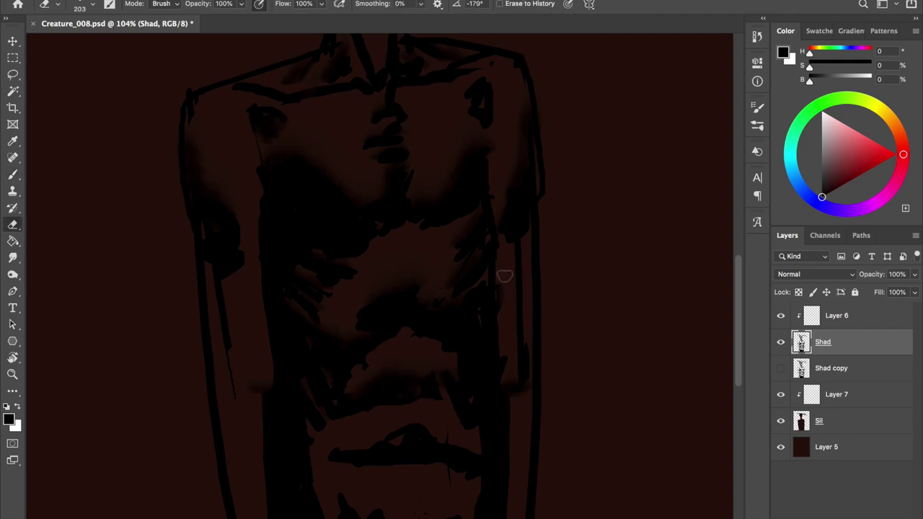
scroll(307, 228, up, 5)
scroll(344, 105, down, 10)
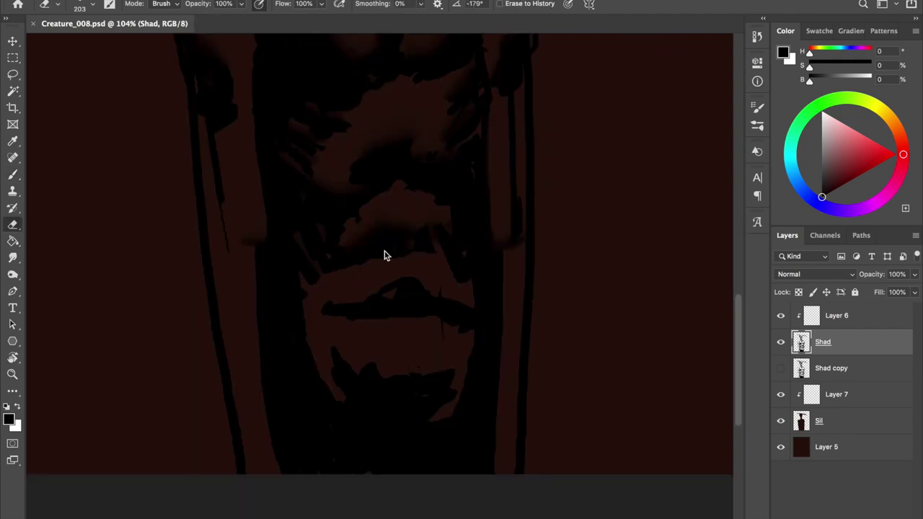
key(b)
drag(373, 370, 455, 382)
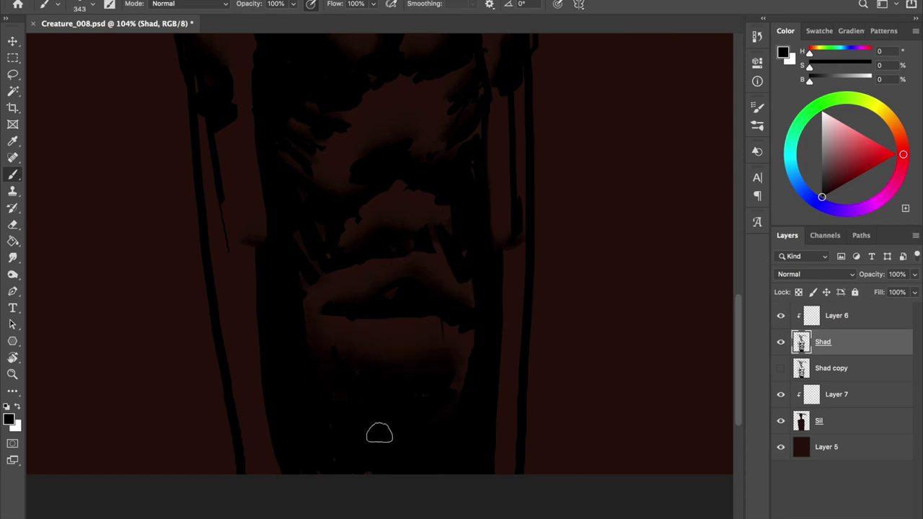
drag(377, 233, 363, 240)
scroll(266, 166, down, 5)
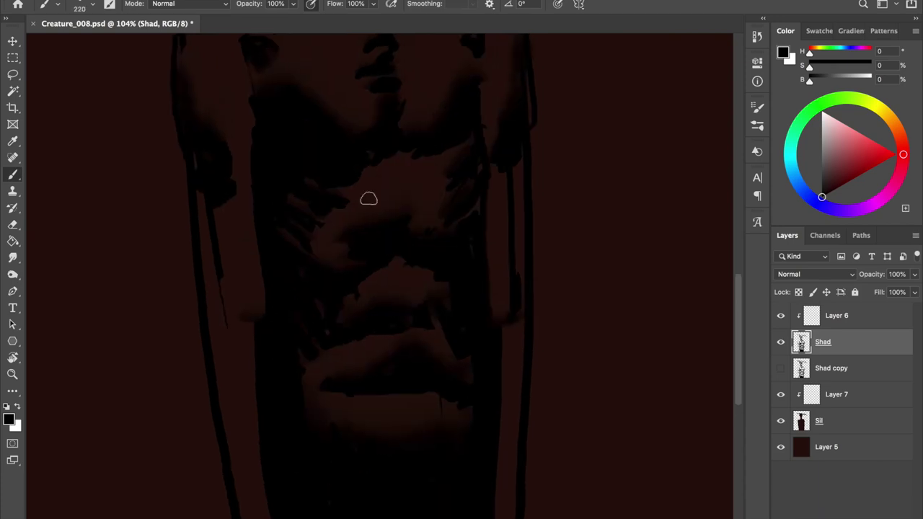
scroll(254, 204, down, 5)
Erase part of the dark diagonal stroke on the neck.
right_click(349, 153)
key(Escape)
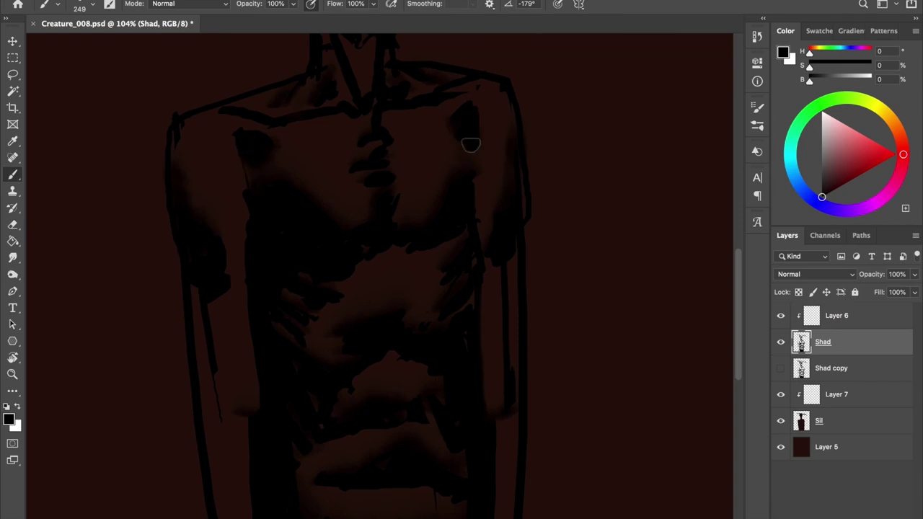
key(e)
scroll(329, 209, up, 5)
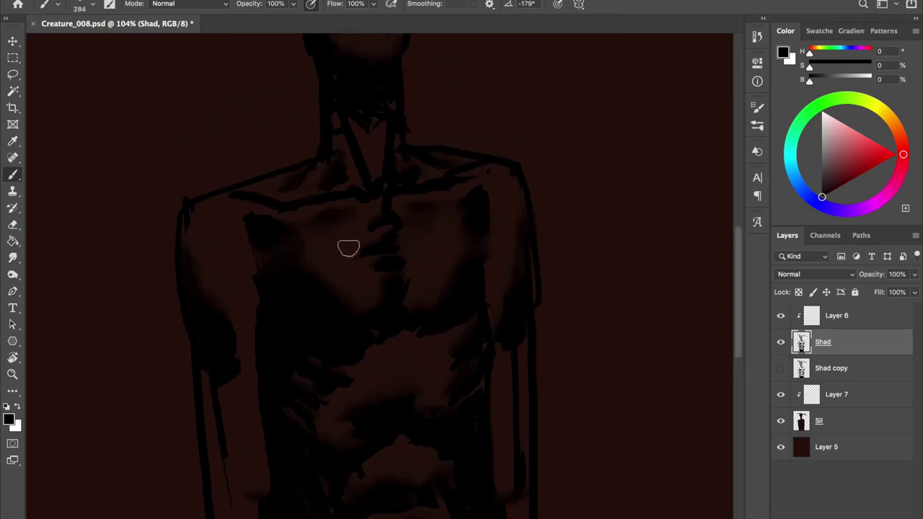
right_click(289, 107)
key(Escape)
mouse_move(355, 224)
mouse_down()
mouse_move(331, 170)
mouse_move(323, 194)
mouse_move(371, 180)
mouse_up()
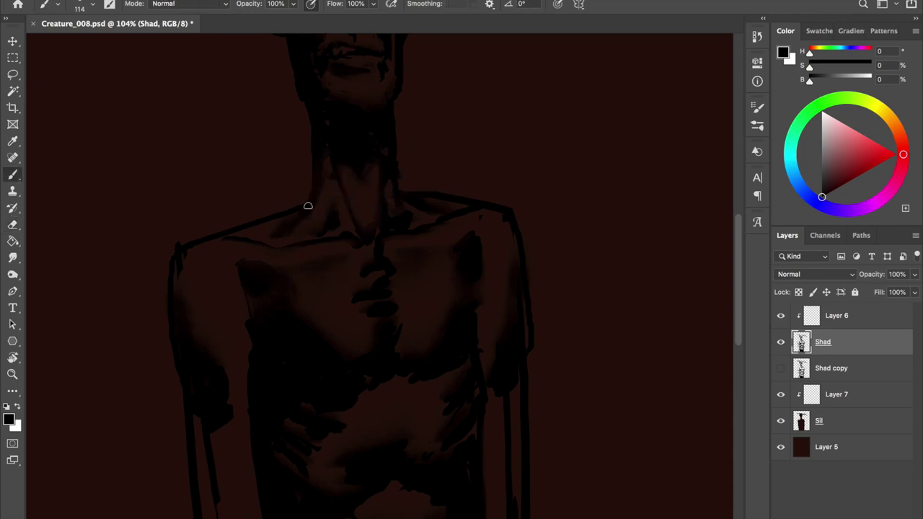
Erase part of the dark shape on the chest, then return to the Brush.
key(b)
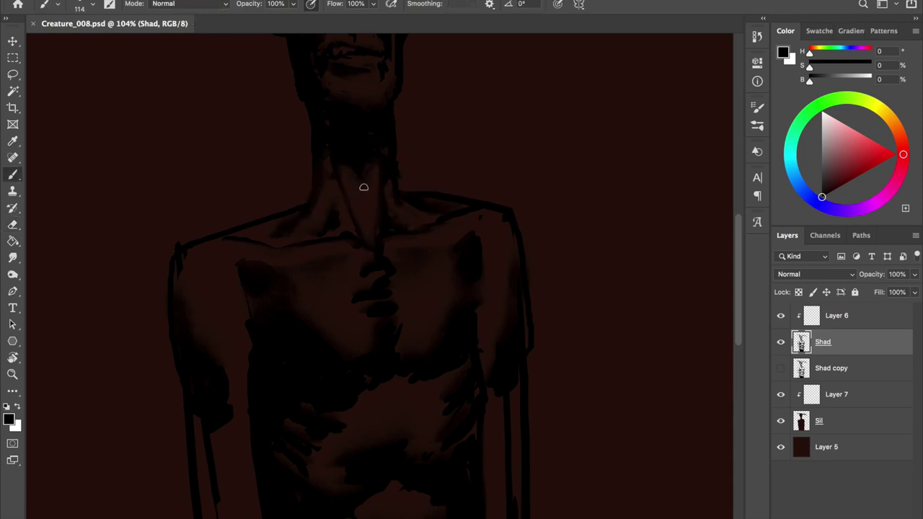
key(e)
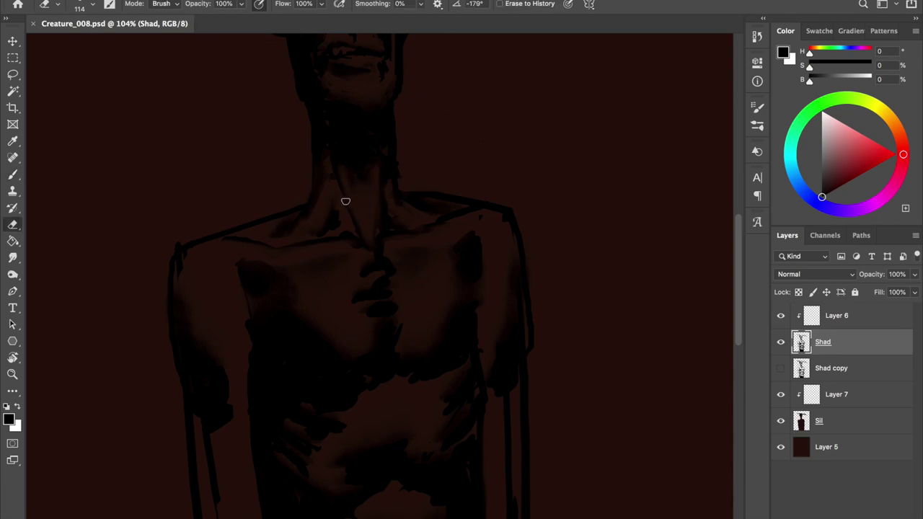
key(b)
key(e)
drag(370, 304, 395, 291)
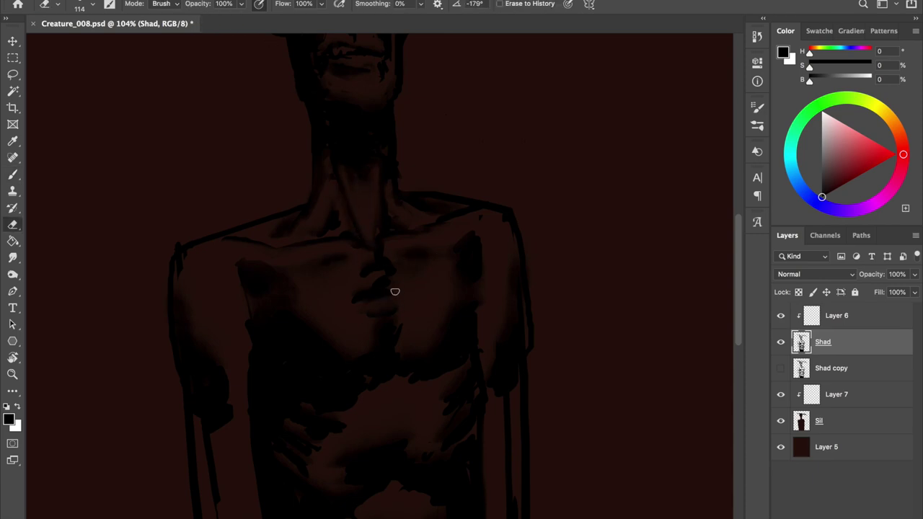
key(b)
scroll(447, 342, up, 5)
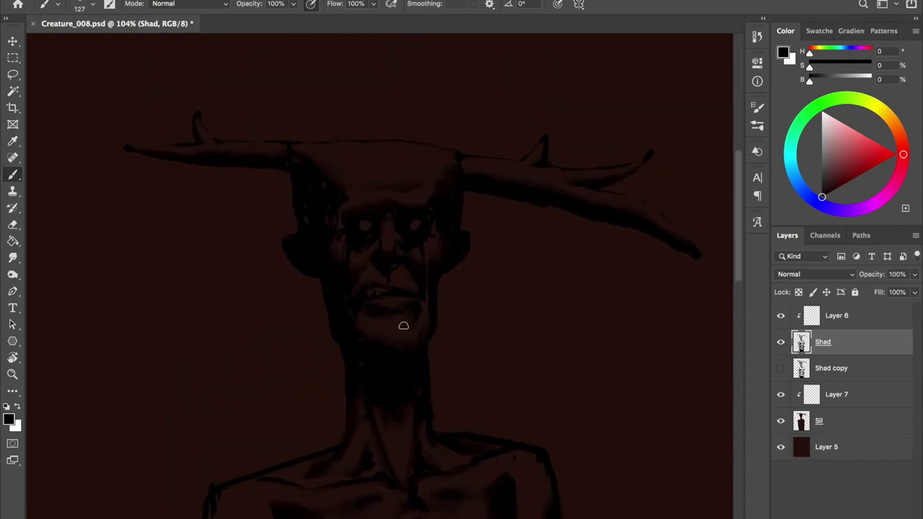
Resize the shading brush, save, and make the brush much larger.
drag(356, 183, 403, 181)
drag(463, 199, 320, 229)
key(super+s)
key(XF86MonBrightnessUp)
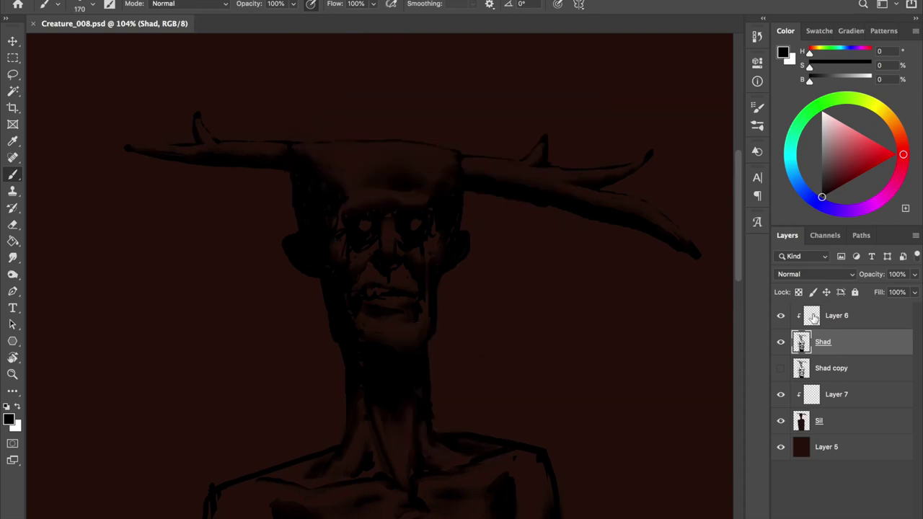
scroll(437, 243, down, 5)
scroll(412, 220, down, 3)
mouse_move(340, 459)
mouse_down()
mouse_move(374, 449)
mouse_move(358, 479)
mouse_up()
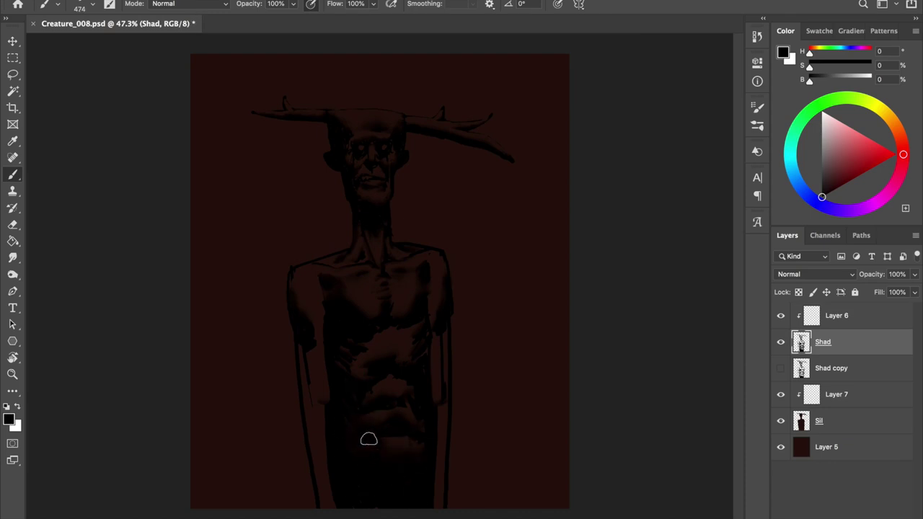
Enlarge the eraser tip to about 618 px and save progress.
key(e)
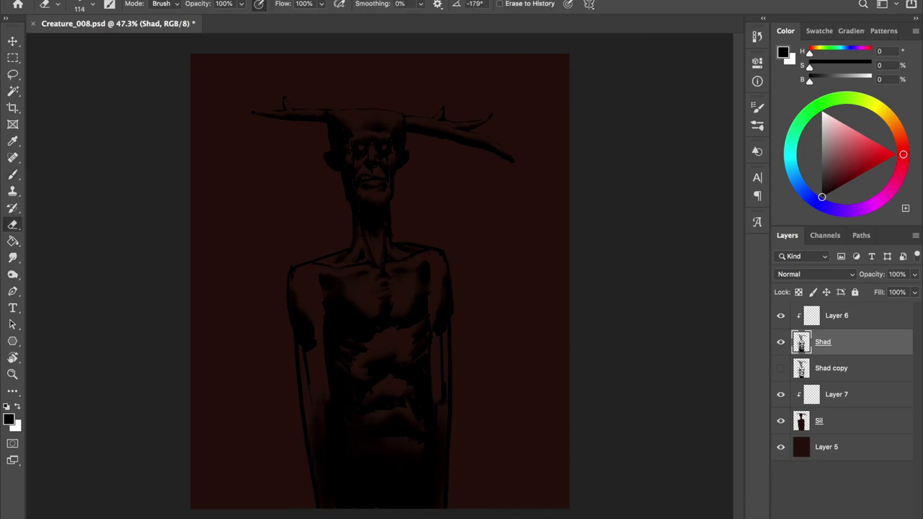
drag(320, 441, 388, 402)
drag(402, 450, 404, 455)
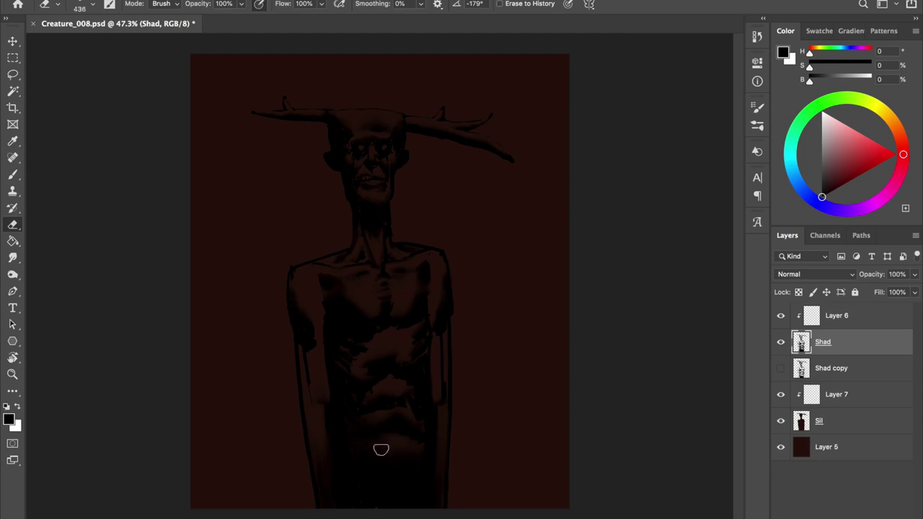
key(b)
key(e)
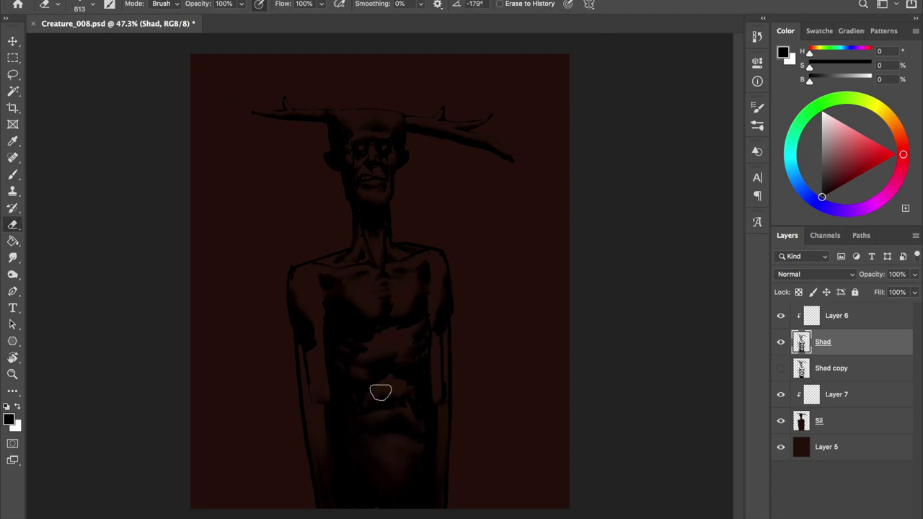
key(b)
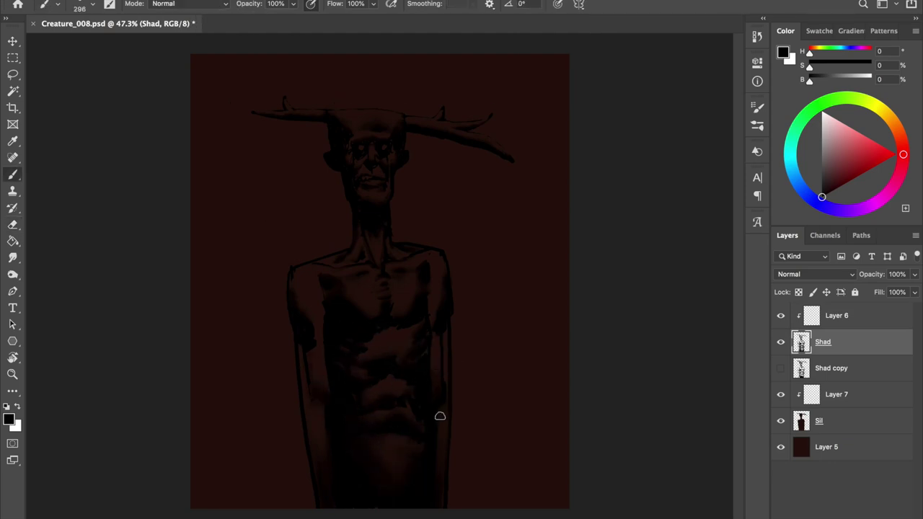
key(ctrl+s)
Alternate erasing and painting to refine the shadows around the neck.
key(e)
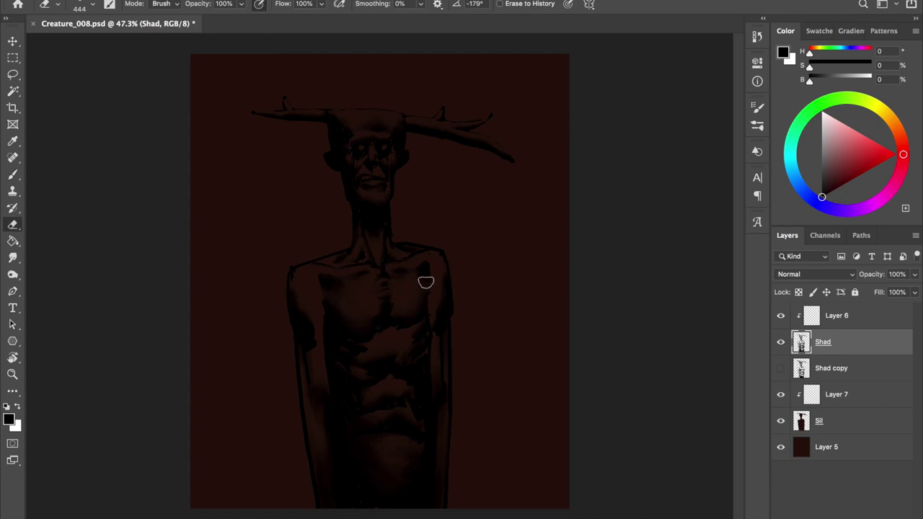
key(b)
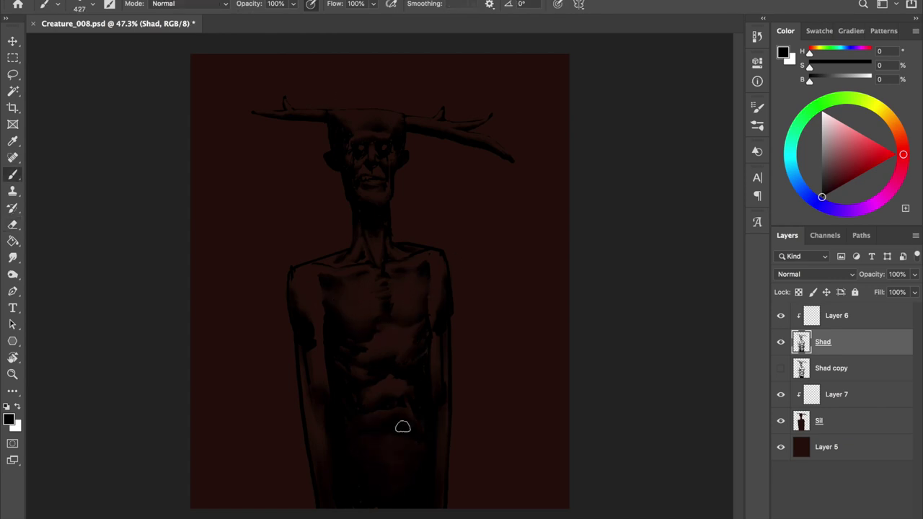
scroll(322, 157, up, 5)
scroll(352, 204, up, 2)
key(e)
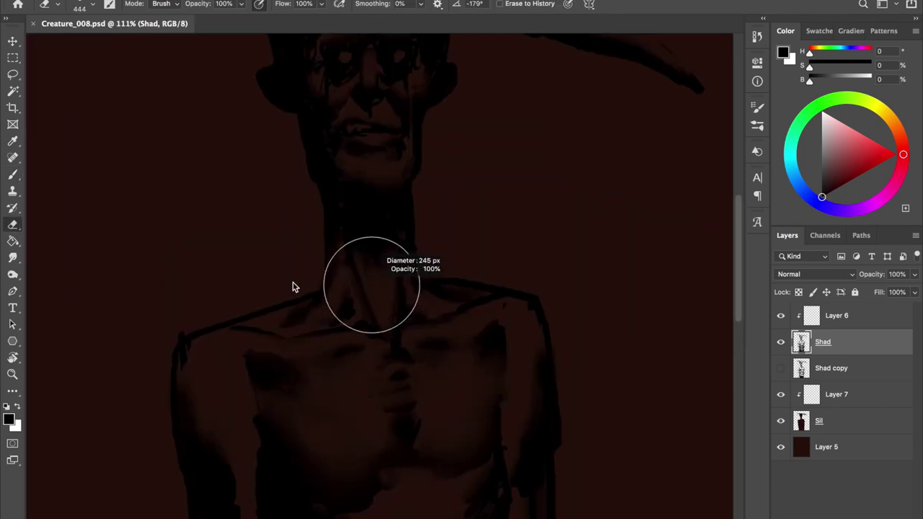
key(b)
Shrink the brush to about 147 px, rotate the view, and refine the neck.
drag(360, 267, 371, 282)
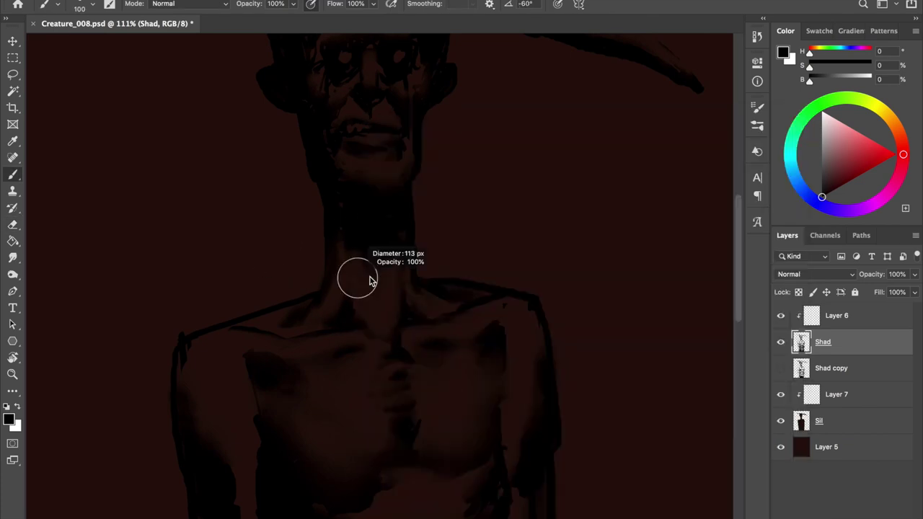
drag(375, 317, 379, 239)
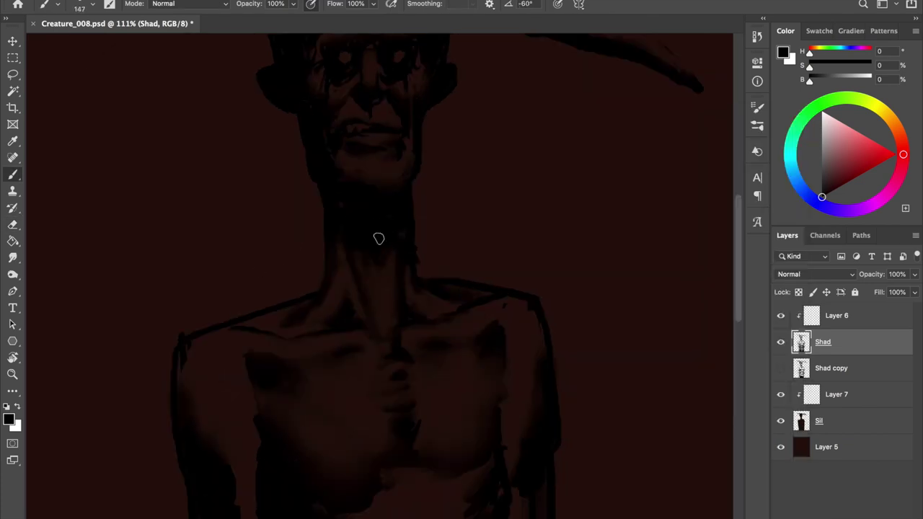
key(e)
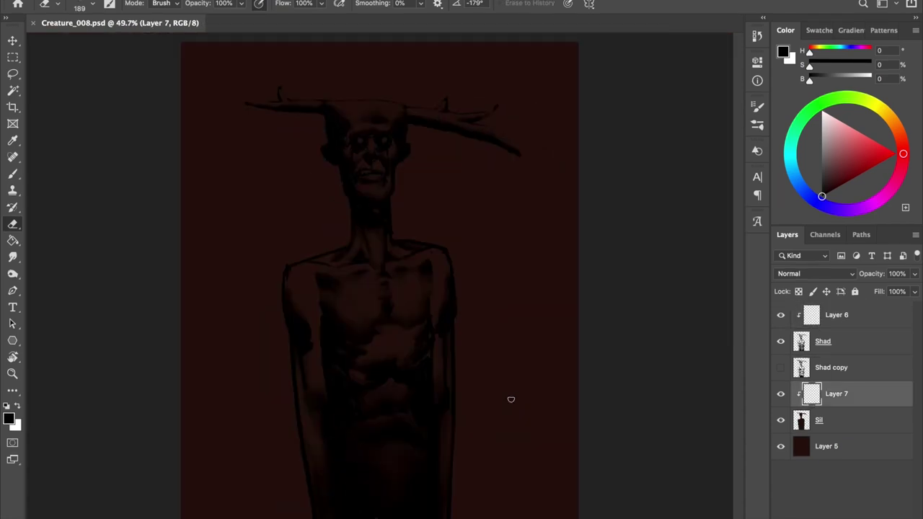
key(b)
right_click(510, 399)
key(Escape)
Wash the body with dark green and teal, then paint purple over the chest and left shoulder.
mouse_move(295, 274)
mouse_down()
mouse_move(396, 429)
mouse_move(433, 332)
mouse_move(450, 443)
mouse_up()
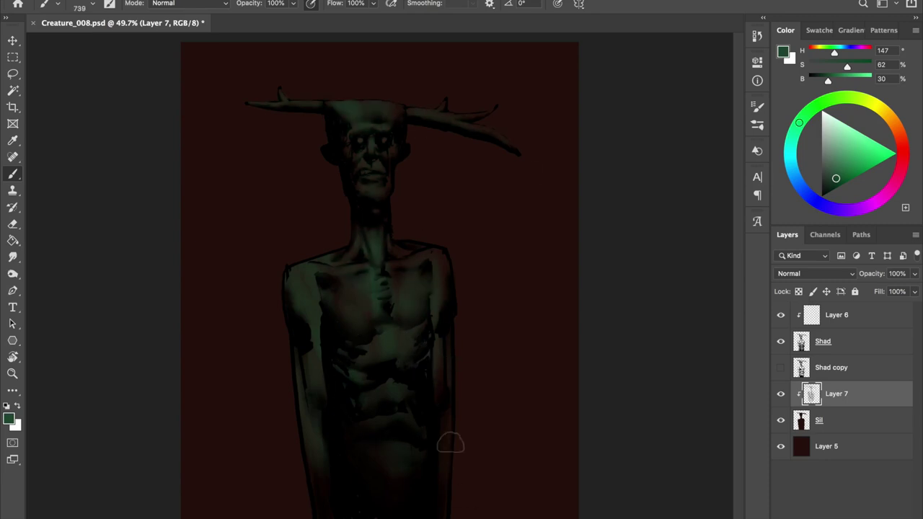
mouse_move(367, 309)
mouse_down()
mouse_move(365, 103)
mouse_move(443, 278)
mouse_up()
key(ctrl+s)
click(407, 121)
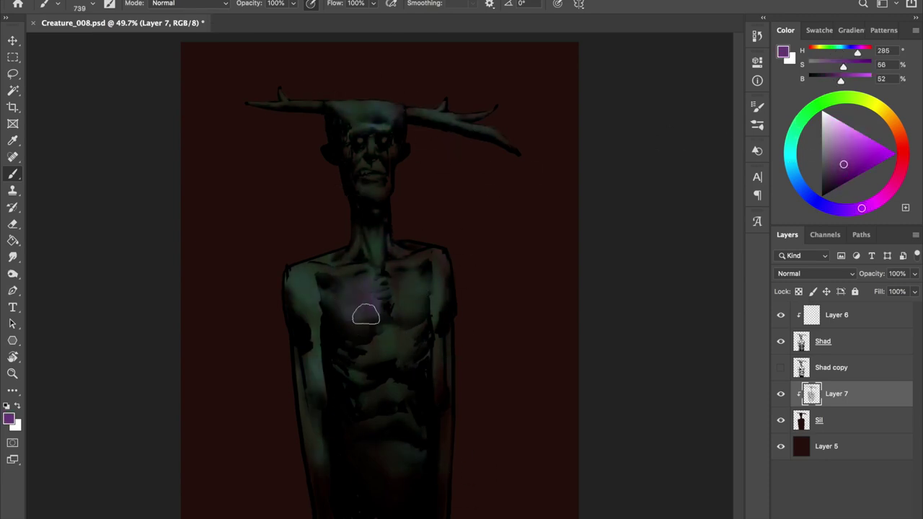
drag(366, 315, 318, 246)
Add dark green shading on Layer 6, then bring up Hue/Saturation for Layer 7.
key(alt+period)
alt+click(422, 113)
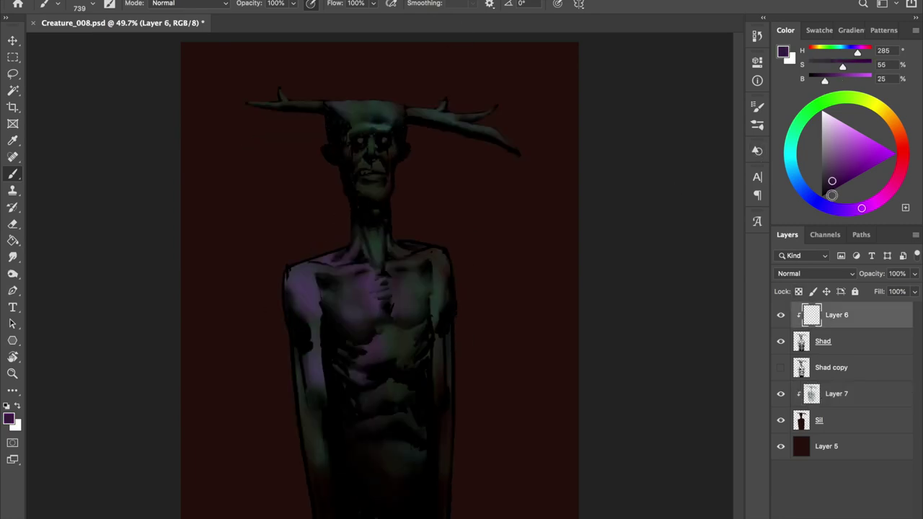
click(827, 191)
mouse_move(440, 123)
mouse_down()
mouse_move(391, 336)
mouse_move(343, 258)
mouse_up()
alt+click(367, 113)
alt+click(316, 109)
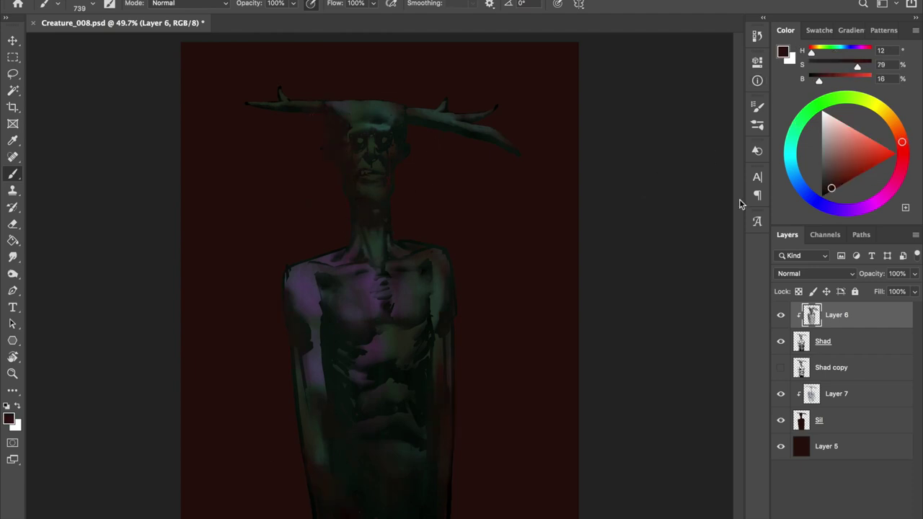
click(811, 394)
key(ctrl+u)
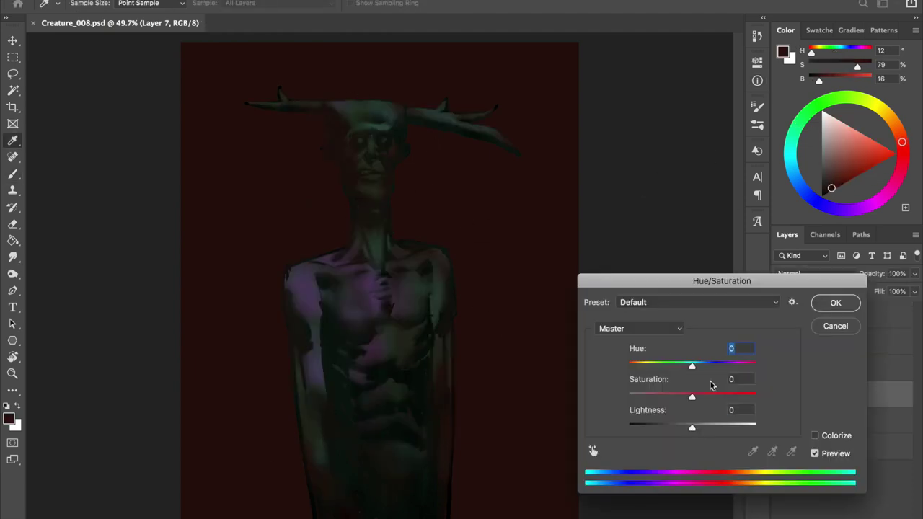
Boost Layer 7's saturation to +65 and lightness to +27.
drag(693, 427, 710, 427)
drag(692, 396, 734, 396)
key(Return)
key(b)
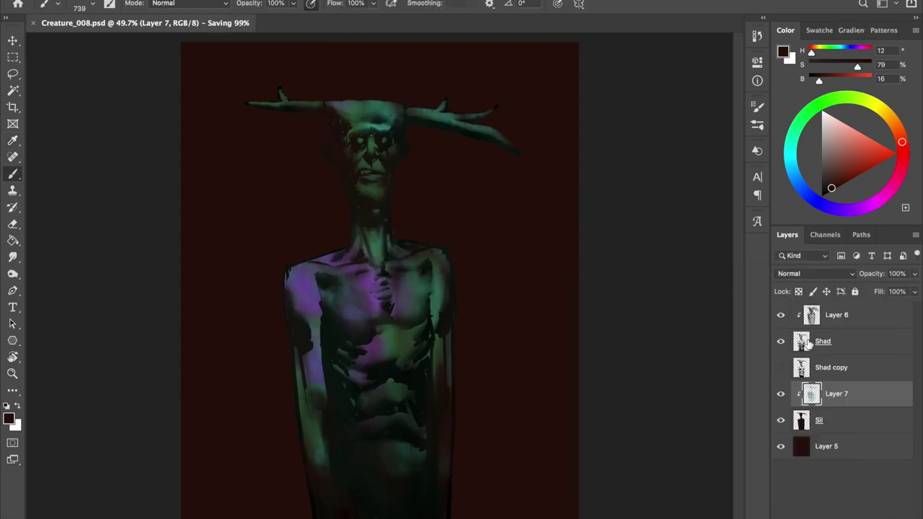
Pick green, red and magenta colours across Layers 6 and 7, then add a new empty layer.
click(837, 315)
alt+click(335, 114)
alt+click(383, 245)
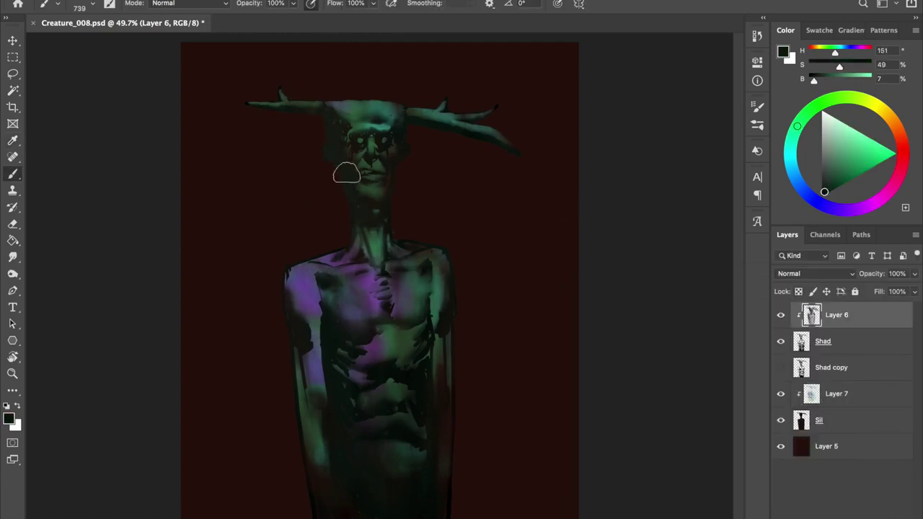
click(869, 47)
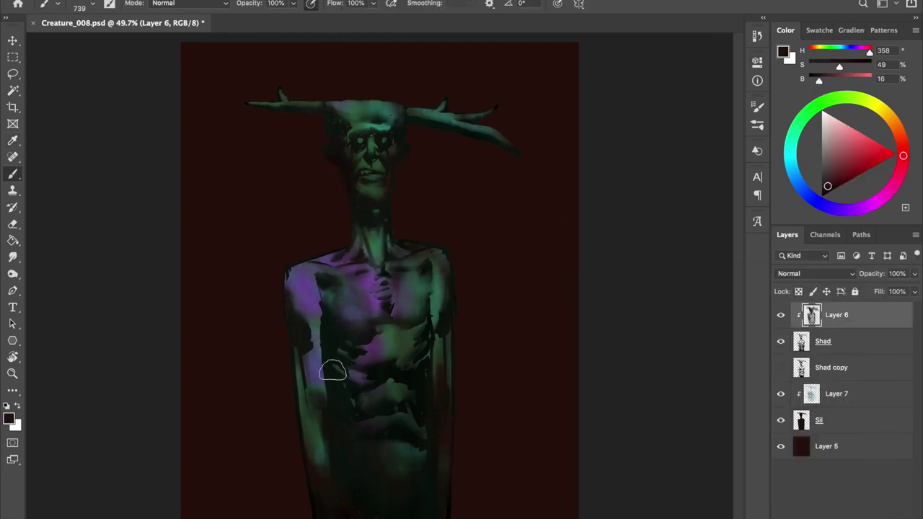
click(837, 394)
alt+click(370, 117)
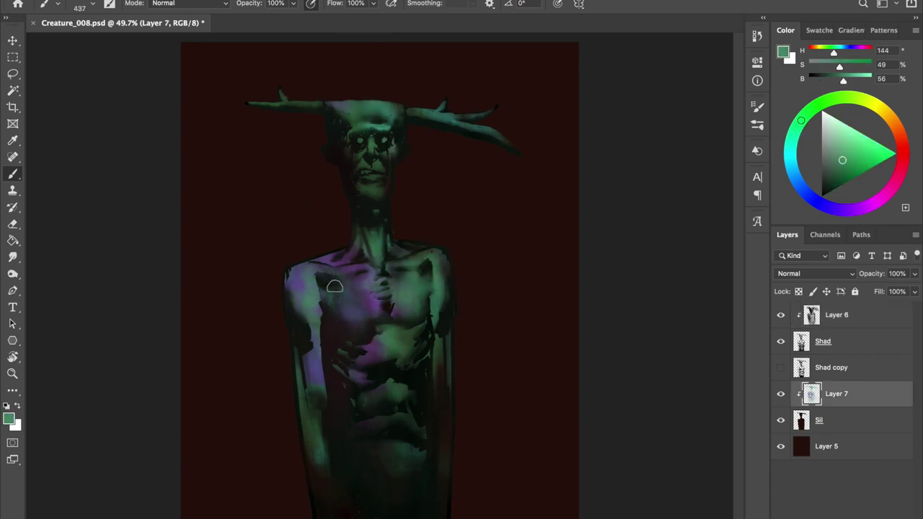
alt+click(307, 281)
alt+click(315, 375)
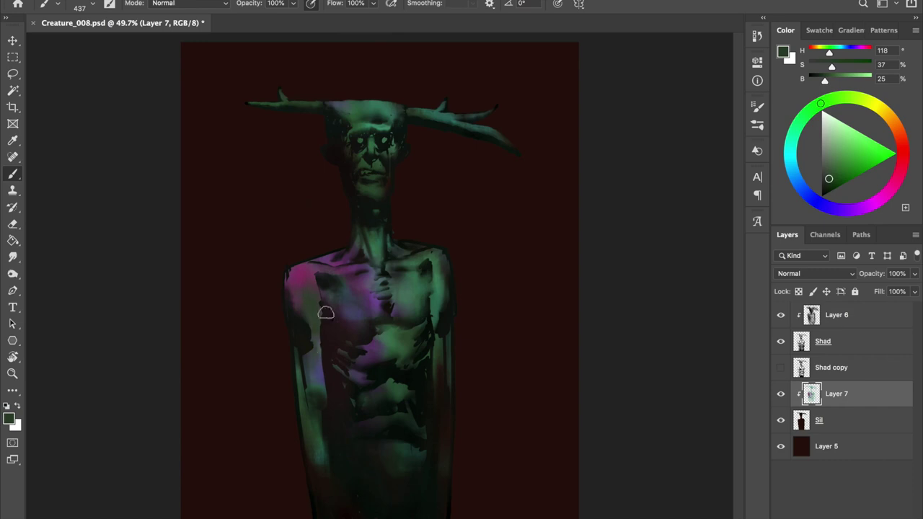
click(811, 315)
key(ctrl+shift+alt+n)
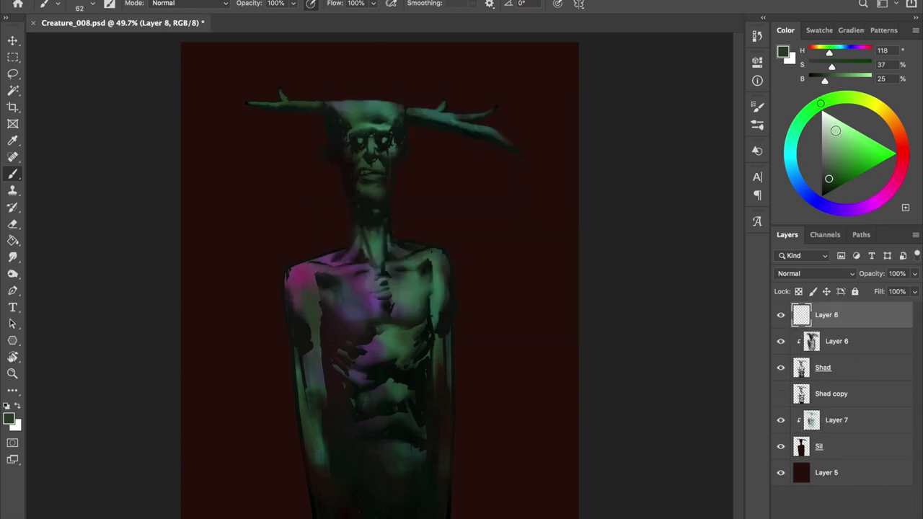
Choose a pale yellow and a larger brush for the glowing eyes on Layer 8.
alt+click(359, 140)
alt+scroll(365, 144, up, 3)
drag(350, 255, 385, 254)
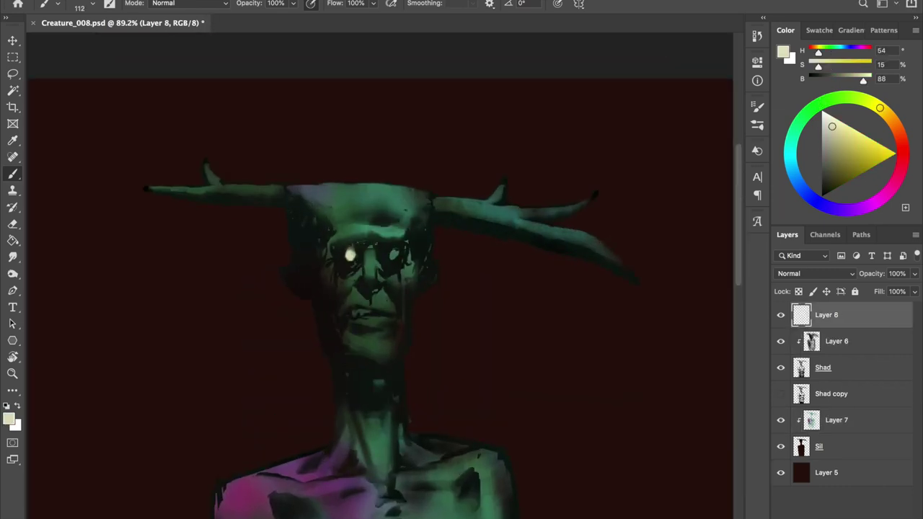
right_click(384, 255)
key(Escape)
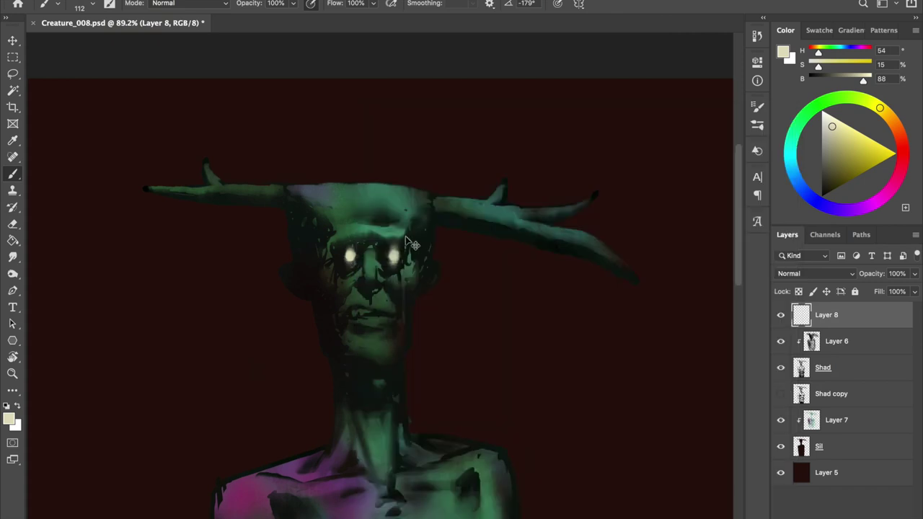
On a new layer, paint a pale green glow under both eyes.
key(ctrl+shift+alt+n)
right_click(387, 220)
click(832, 127)
mouse_move(349, 266)
mouse_down()
mouse_move(352, 283)
mouse_move(398, 281)
mouse_up()
right_click(374, 258)
key(Escape)
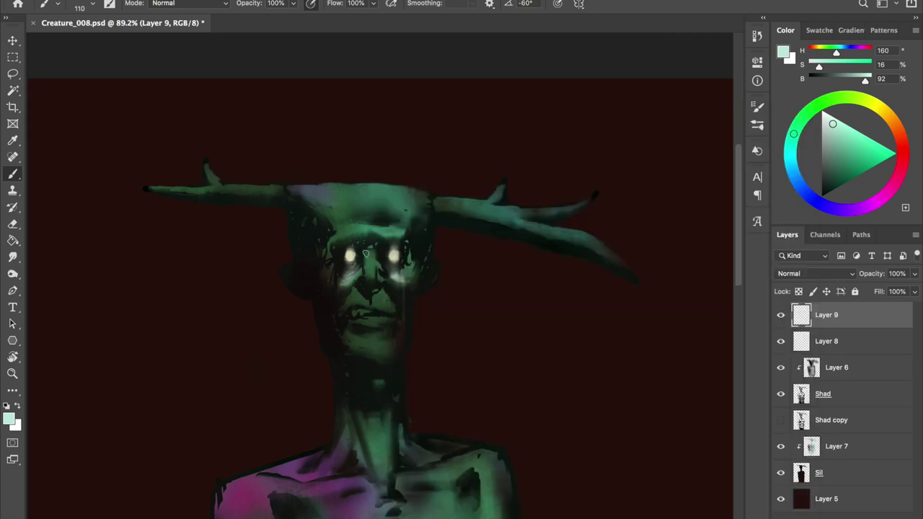
Check the eyes in mirrored view, merge the highlights into Layer 8, and save.
key(h)
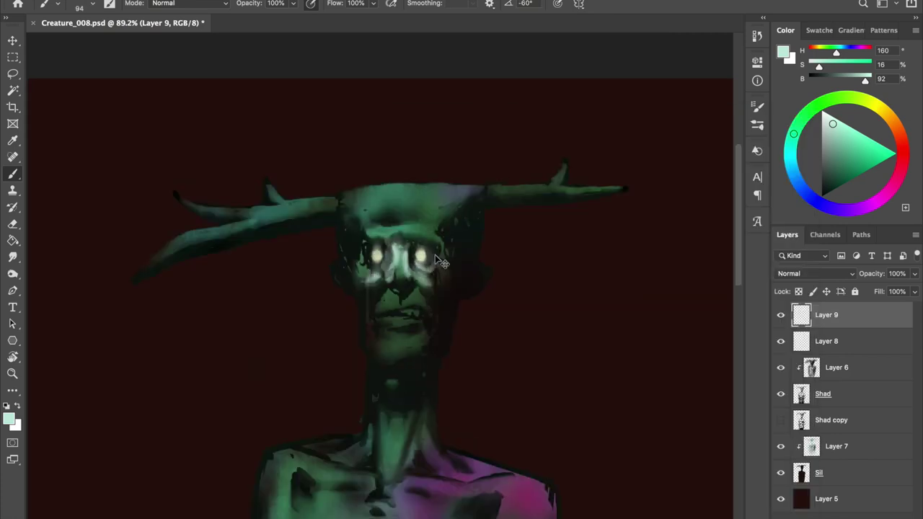
key(h)
scroll(345, 175, down, 3)
scroll(420, 138, up, 2)
key(ctrl+e)
key(ctrl+s)
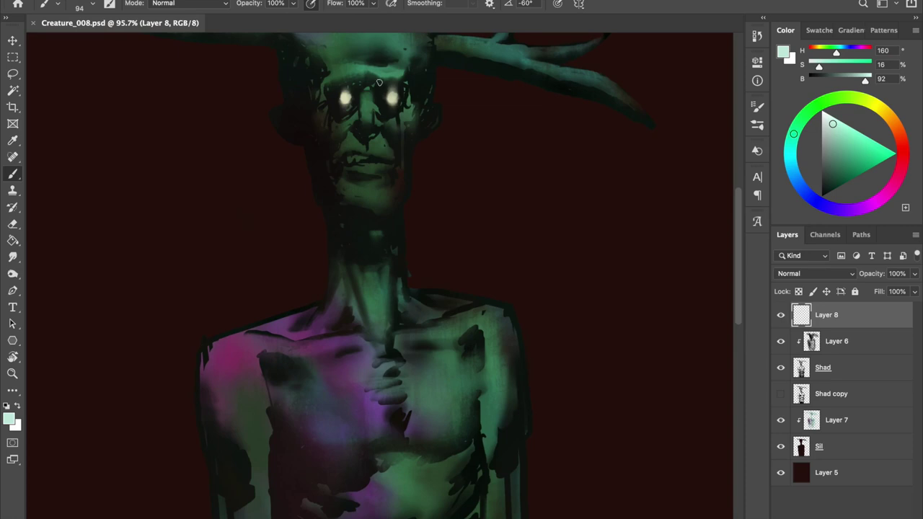
Pick a brush preset on Layer 7 and enlarge it to about 196 px.
scroll(397, 154, up, 3)
click(823, 368)
click(837, 420)
scroll(328, 264, up, 3)
right_click(371, 105)
double_click(579, 274)
drag(382, 212, 403, 212)
Darken under the eyes with sampled dark red, lighten the mouth with green, and save.
alt+click(445, 262)
mouse_move(329, 185)
mouse_down()
mouse_move(401, 183)
mouse_move(303, 137)
mouse_up()
alt+click(339, 108)
drag(346, 245, 404, 242)
key(ctrl+s)
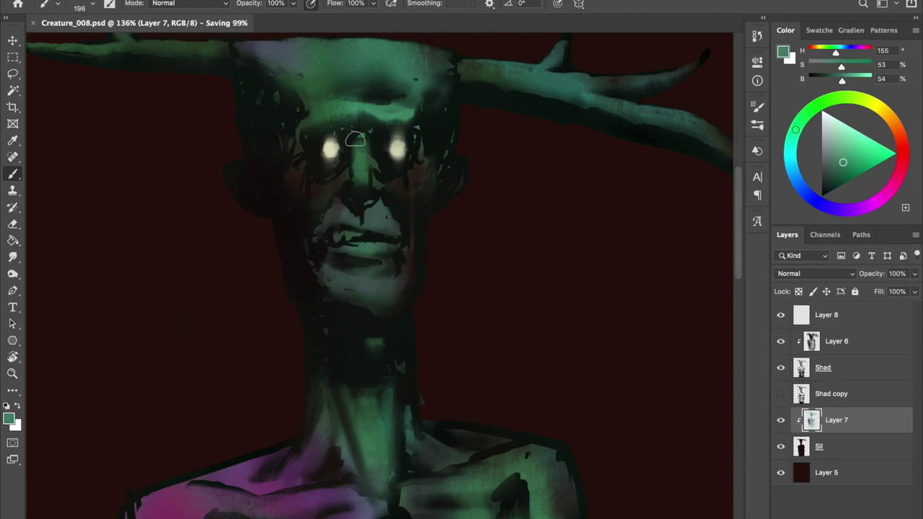
On Layer 6, dab a dark red shadow under the left eye and save.
key(alt+])
alt+click(355, 106)
alt+click(335, 162)
click(335, 162)
key(ctrl+s)
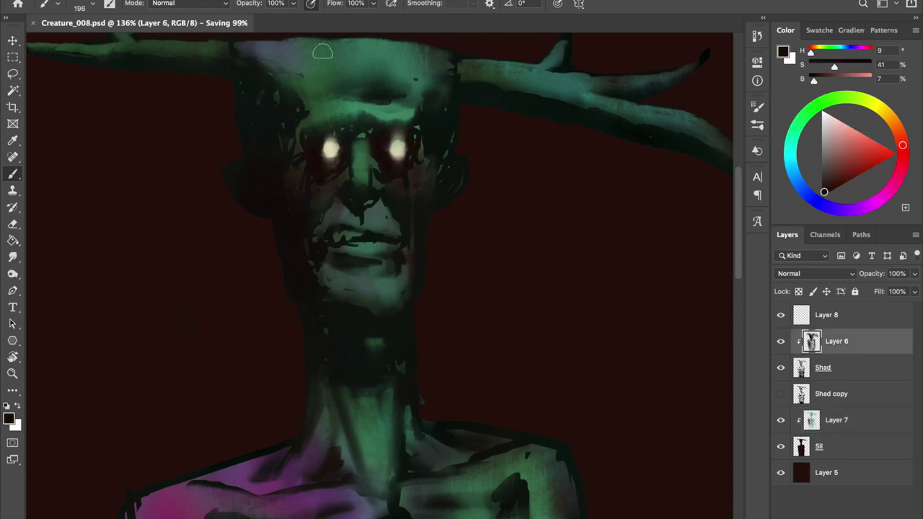
Choose a lighter yellow-green on Layer 7 and zoom in closer on the face.
alt+click(354, 116)
alt+click(384, 245)
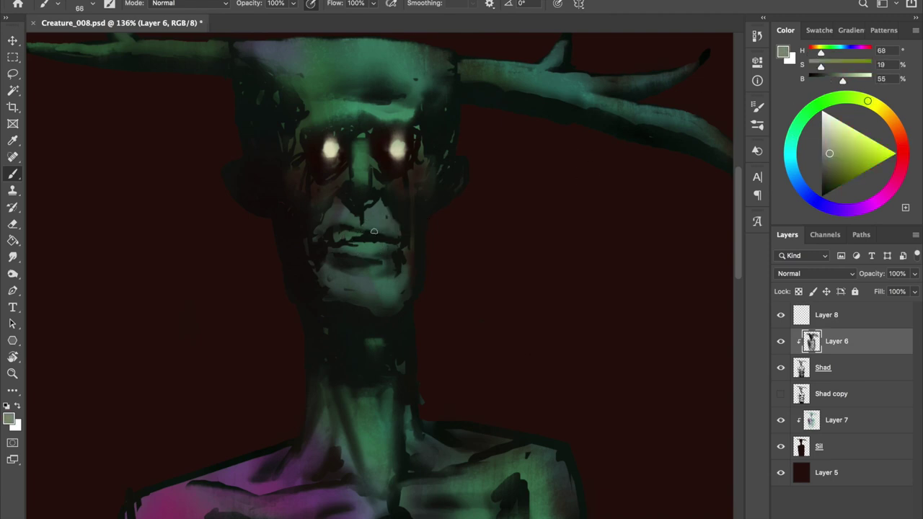
key(alt+[)
key(alt+[)
key(h)
drag(335, 238, 331, 216)
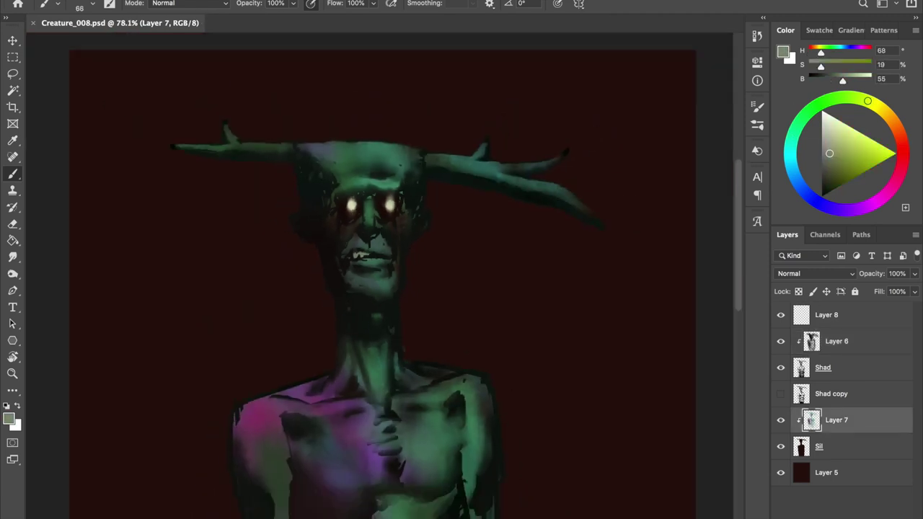
On the Shad layer, with black paint, darken the shadows around the mouth and lips.
key(alt+])
key(d)
scroll(329, 184, up, 1)
drag(328, 184, 318, 176)
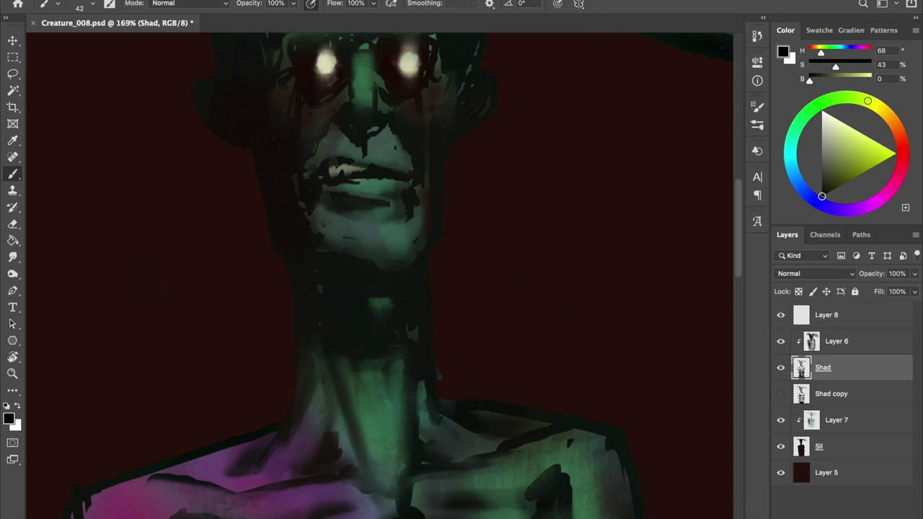
Resize and angle the brush for the mouth and choose a different brush preset.
mouse_move(333, 249)
mouse_down()
mouse_move(392, 268)
mouse_move(349, 223)
mouse_up()
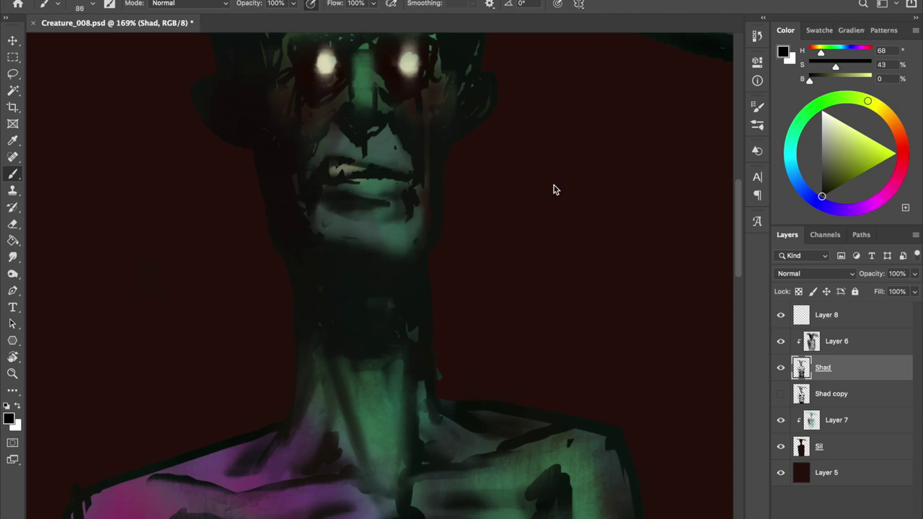
drag(340, 165, 331, 166)
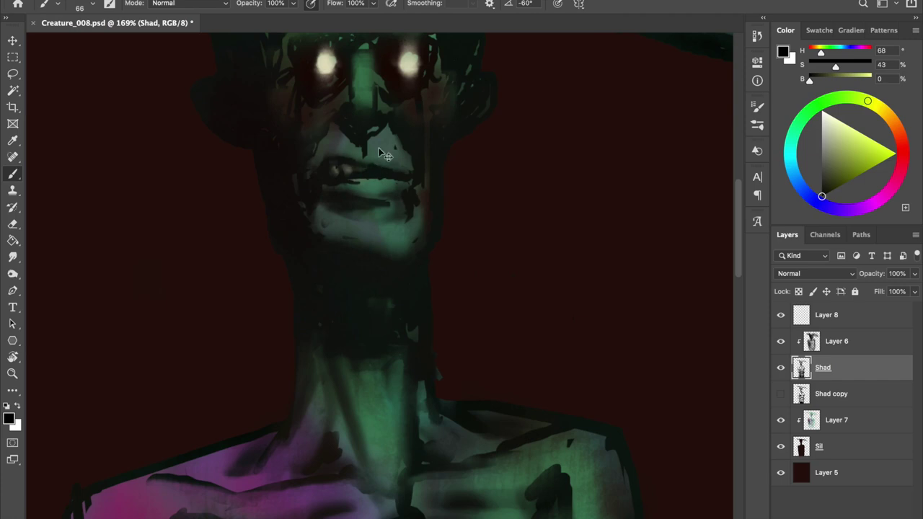
scroll(364, 153, up, 3)
right_click(398, 104)
click(837, 419)
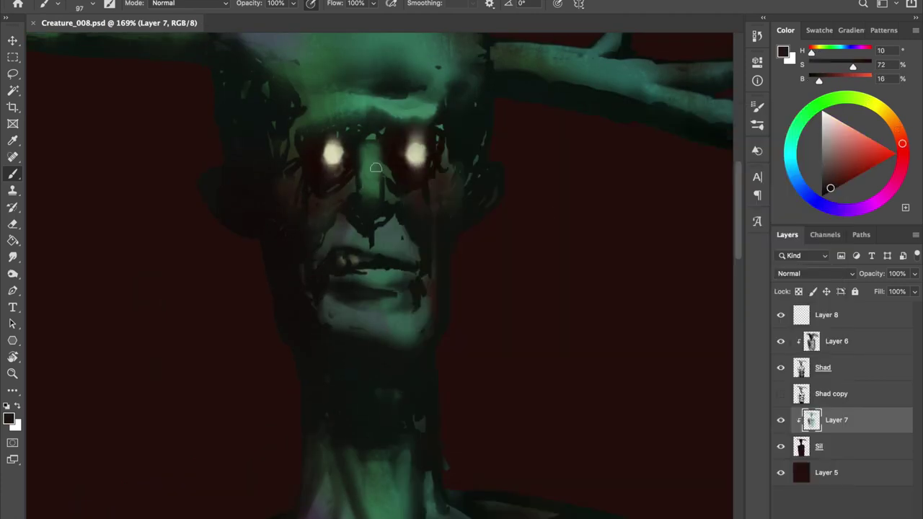
alt+click(401, 182)
Pick a near-black colour, return to the Shad layer, shrink the brush and sample facial brown.
alt+click(383, 159)
ctrl+click(540, 144)
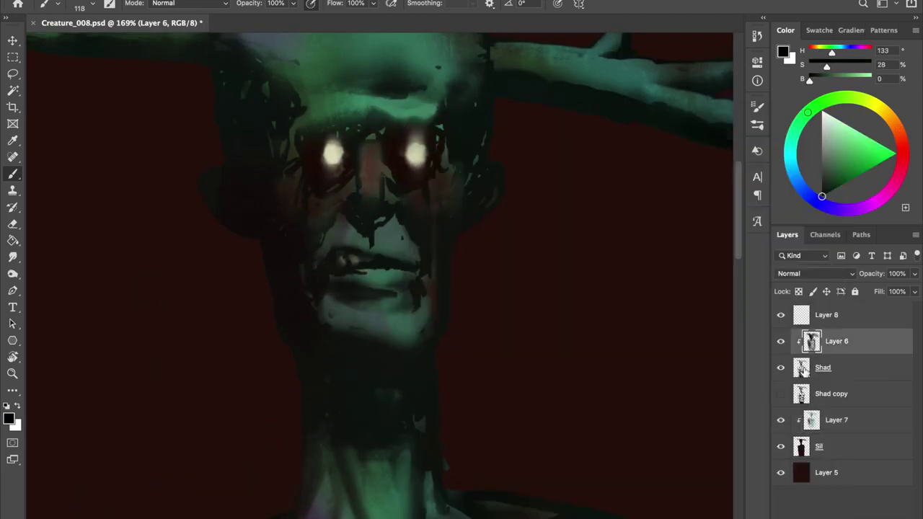
ctrl+click(346, 140)
key(bracketleft)
alt+click(372, 148)
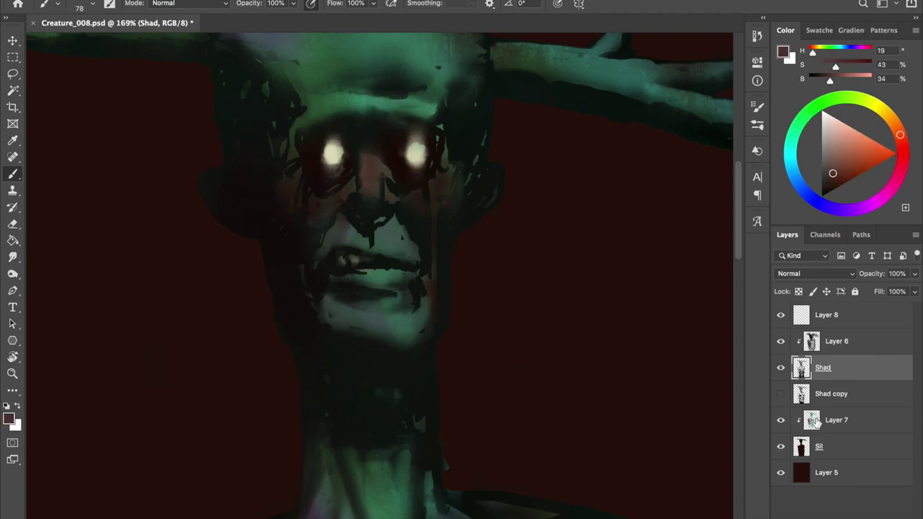
Check the eraser presets, then go back to the brush with black paint.
key(e)
right_click(384, 105)
key(Escape)
key(b)
key(d)
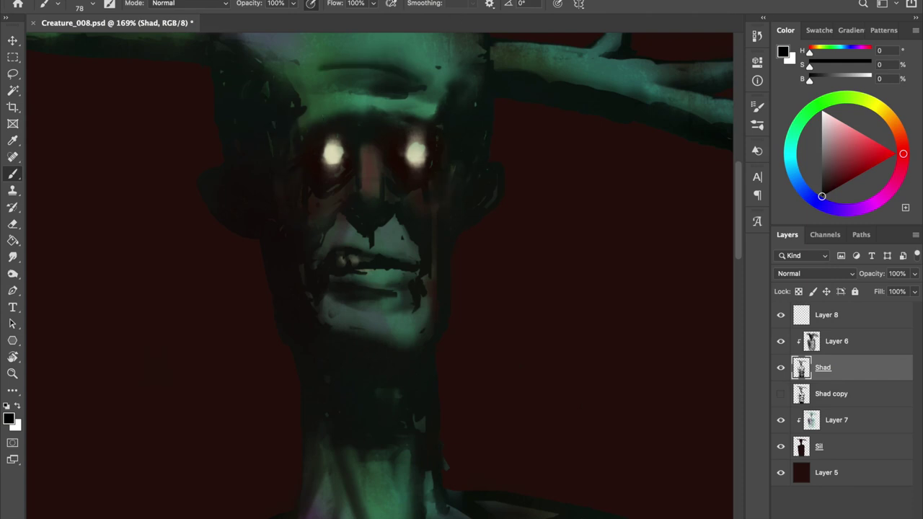
With the eraser on the Shad layer, mirror the view and enlarge and rotate the eraser tip.
key(e)
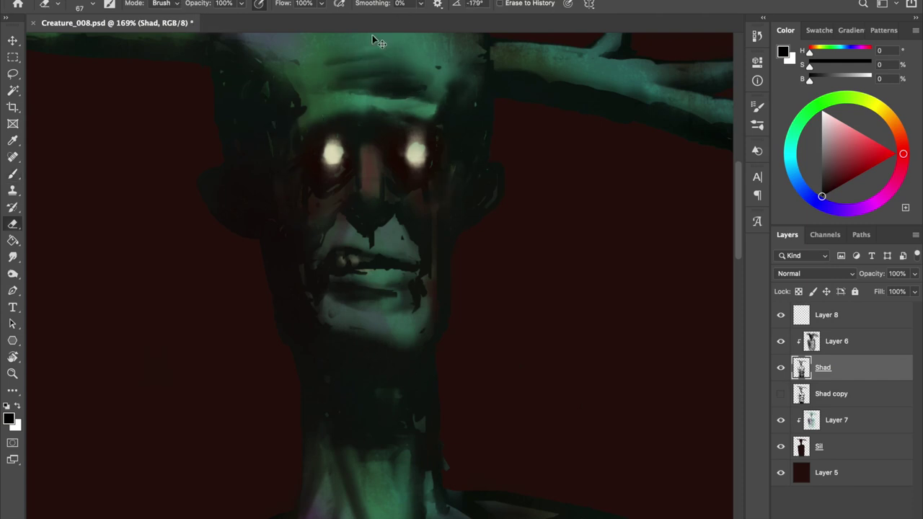
scroll(429, 55, up, 3)
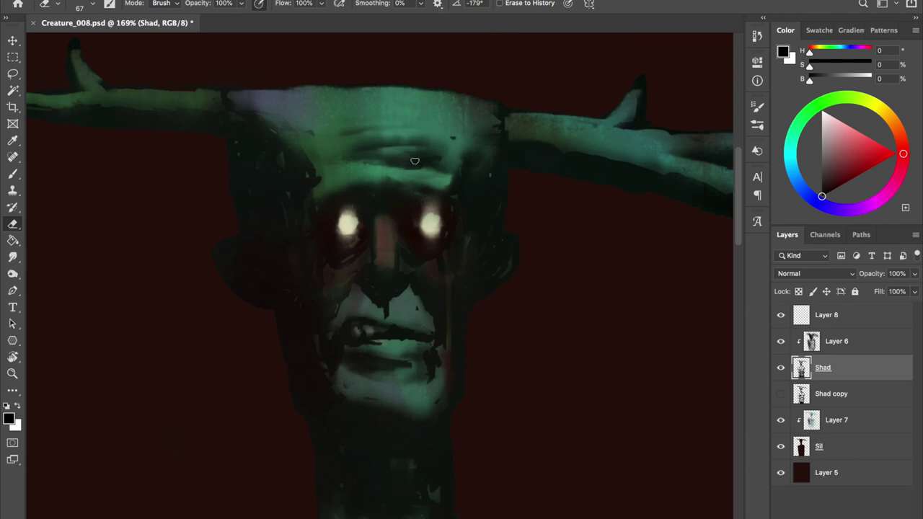
scroll(388, 107, down, 2)
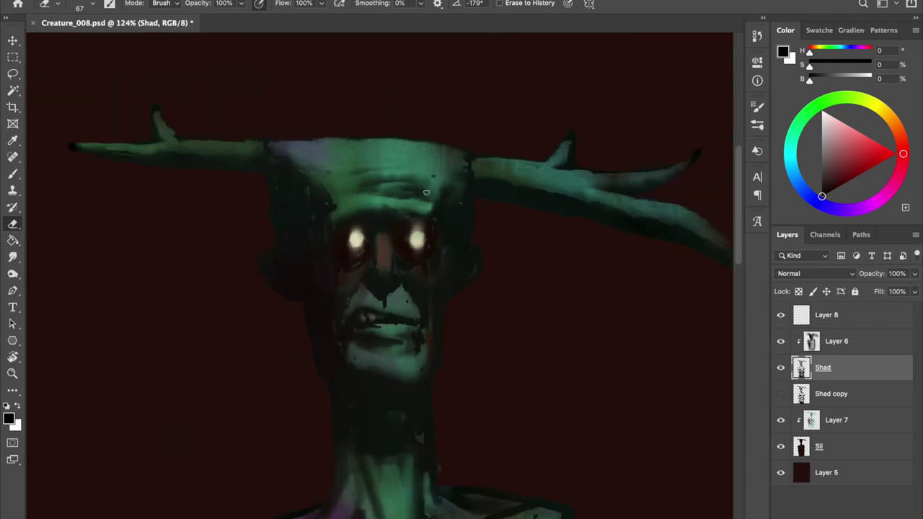
key(ctrl+shift+h)
right_click(387, 103)
key(Escape)
right_click(435, 199)
drag(490, 157, 467, 145)
key(Return)
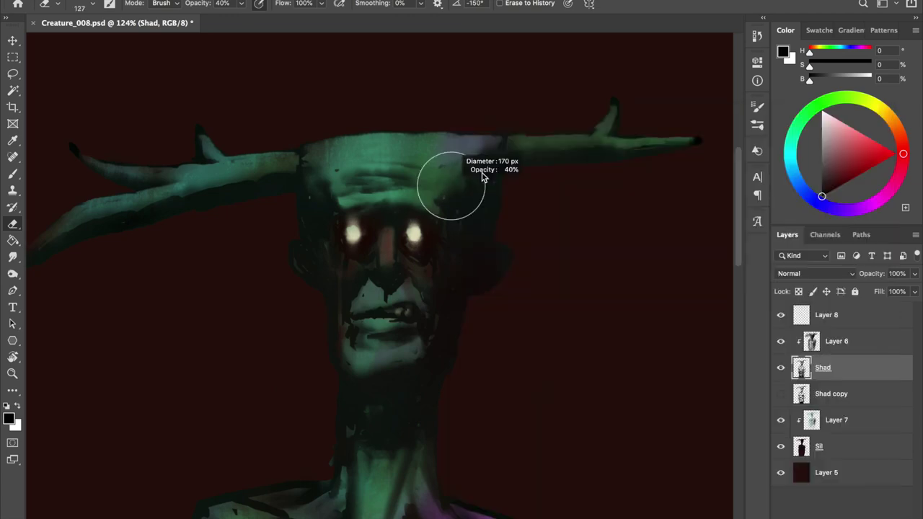
Soften the forehead shadow, reset to black, mirror the view to compare, and save.
key(ctrl+shift+h)
key(b)
alt+click(259, 185)
key(d)
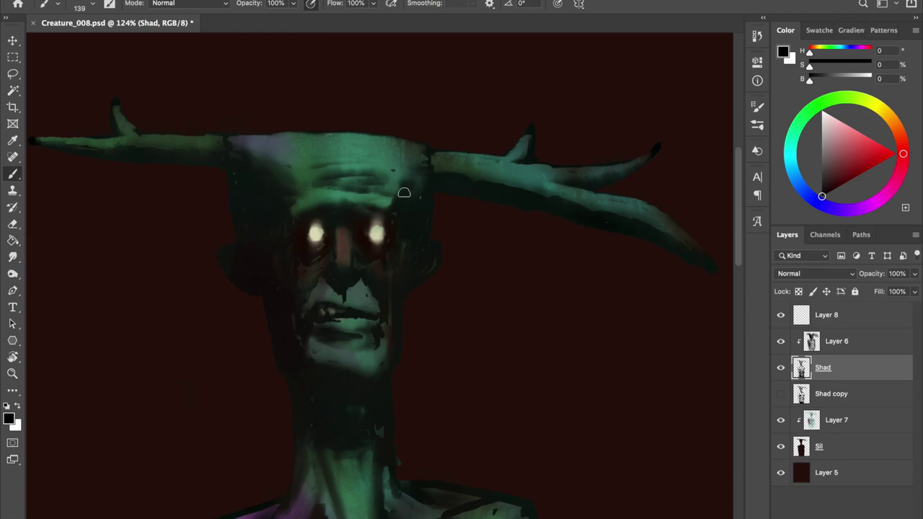
key(ctrl+shift+h)
key(ctrl+s)
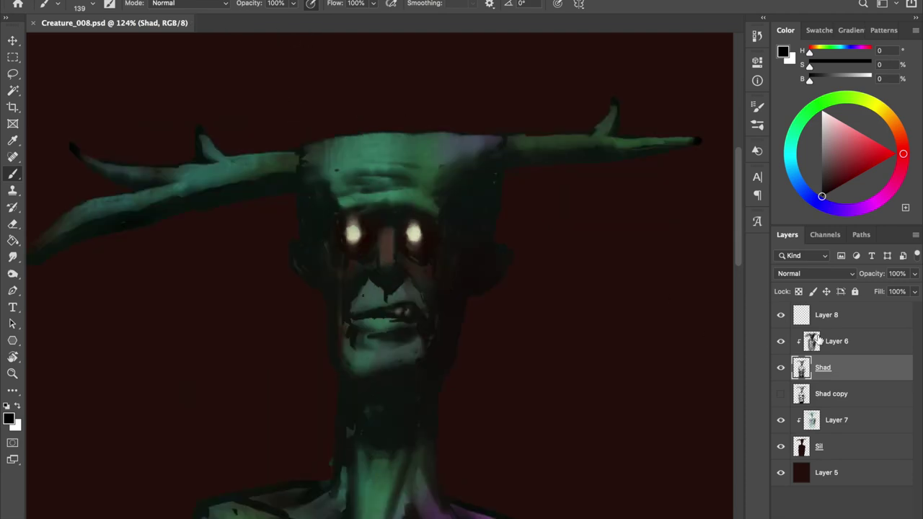
On Layer 6, try a dark red stroke beside the eye, undo it, and pick dark purple.
click(812, 341)
drag(311, 282, 309, 244)
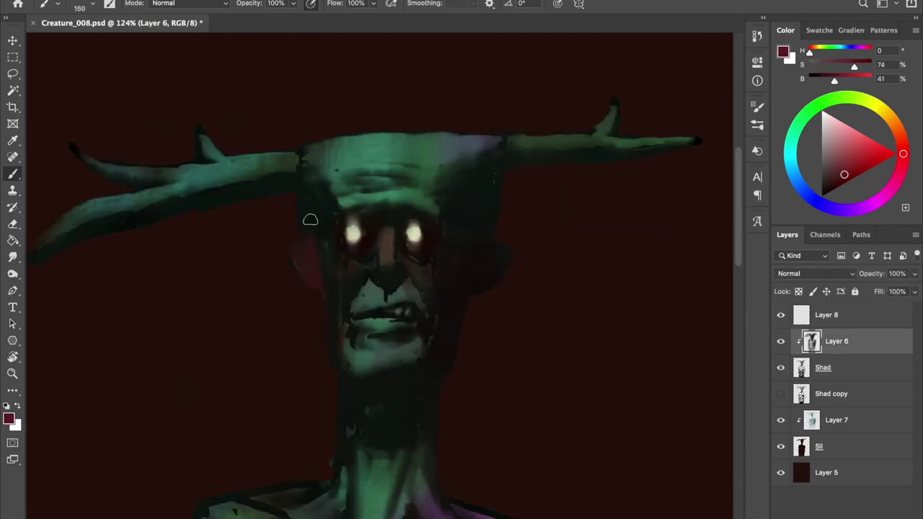
key(ctrl+z)
alt+click(444, 184)
key([)
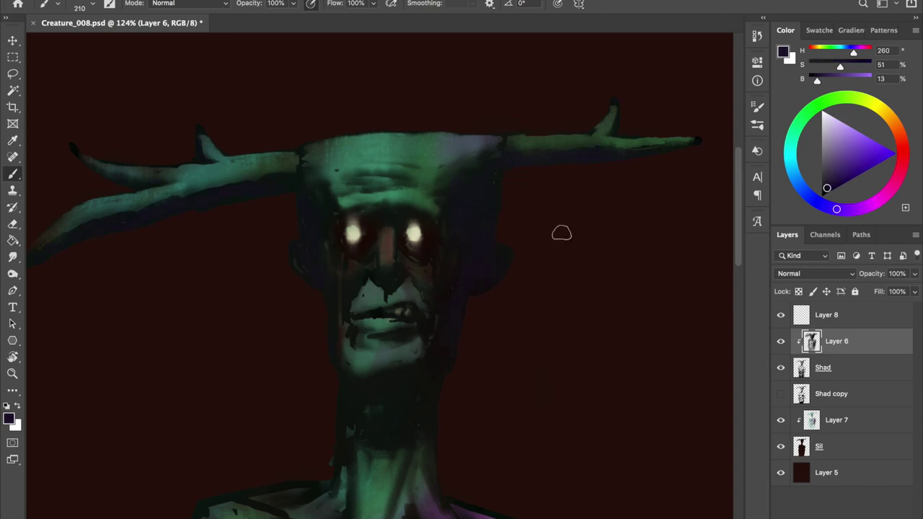
Shift the hue of Layer 6 with Hue/Saturation.
key(ctrl+u)
drag(693, 395, 718, 408)
click(829, 306)
key(ctrl+u)
mouse_move(692, 366)
mouse_down()
mouse_move(746, 368)
mouse_move(655, 368)
mouse_move(726, 351)
mouse_up()
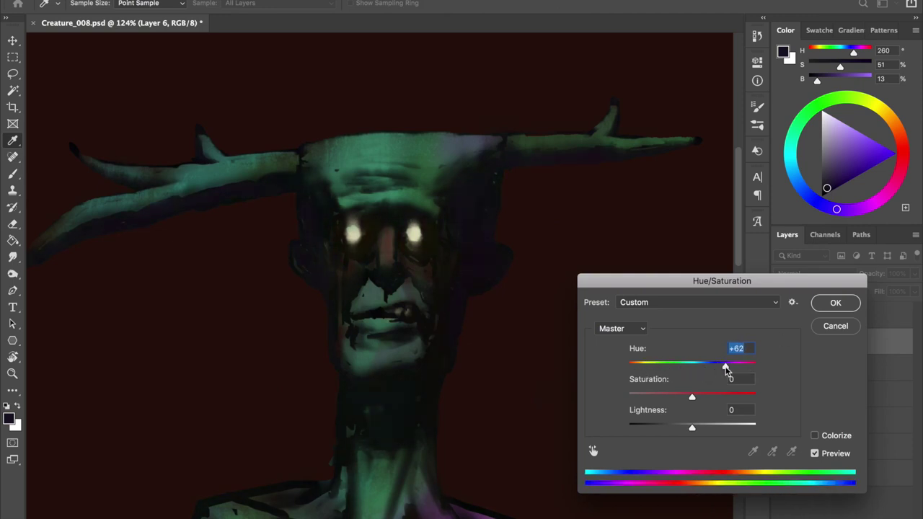
key(Return)
Sample dark red, green-grey and near-black purple from the face, mirroring the view to compare.
key(b)
alt+click(425, 366)
key(ctrl+shift+h)
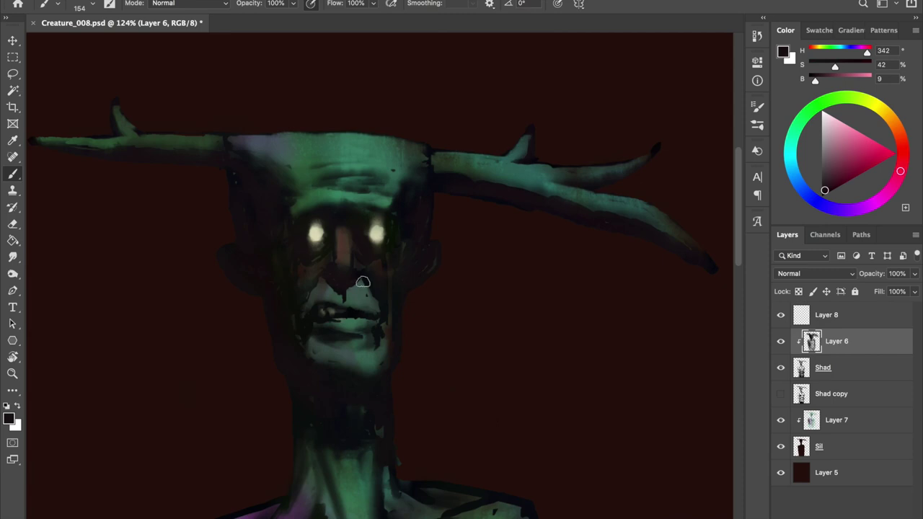
alt+click(343, 280)
alt+click(359, 281)
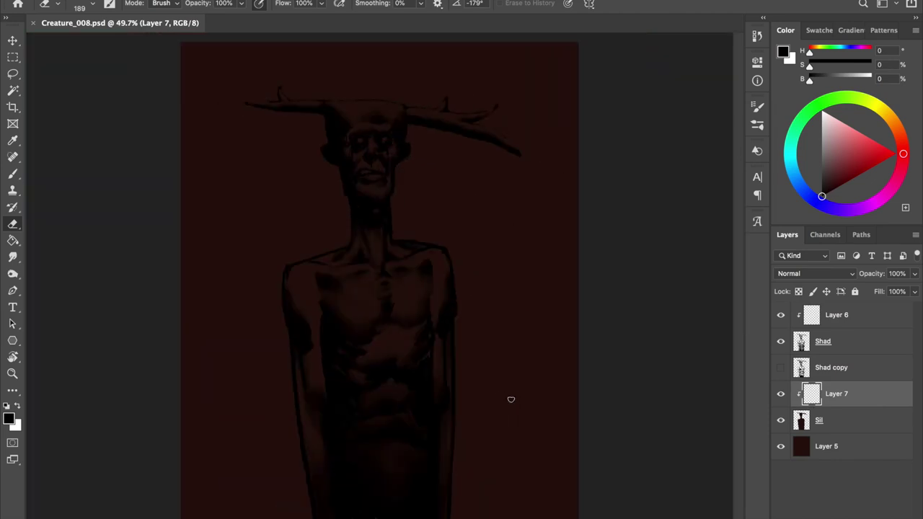
On Layer 7, paint dark green shading over the arm, chest and head.
right_click(366, 108)
key(Escape)
click(800, 123)
click(836, 178)
drag(339, 260, 314, 383)
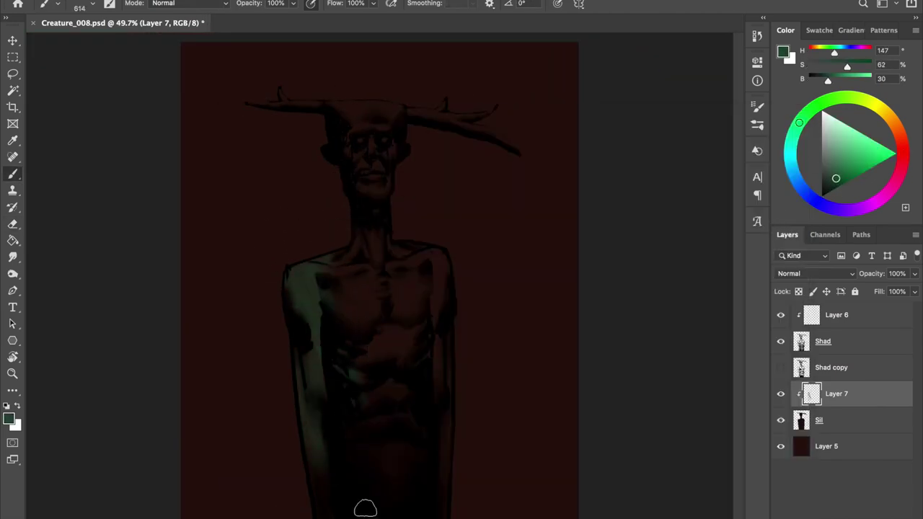
drag(426, 274, 375, 346)
drag(338, 123, 390, 116)
Paint teal on the chest, arm and antler, then purple over the upper chest.
click(791, 160)
click(843, 164)
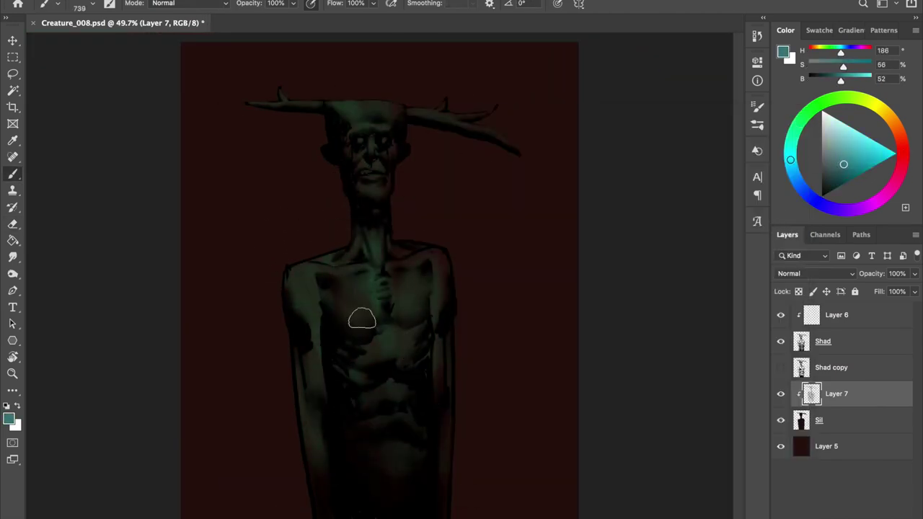
drag(339, 274, 318, 382)
drag(360, 137, 498, 115)
key(ctrl+s)
drag(352, 188, 426, 149)
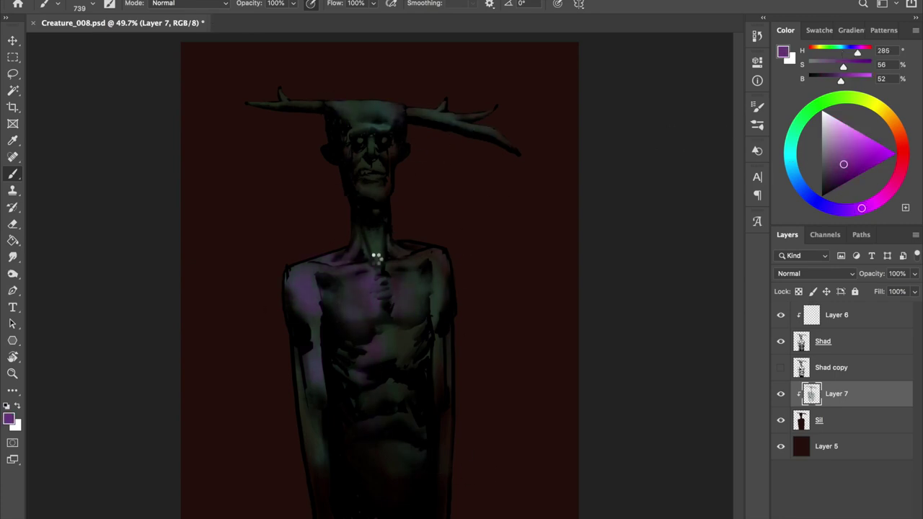
On Layer 6, darken the antler, arms and lower torso with dark green.
click(837, 315)
click(827, 190)
click(798, 125)
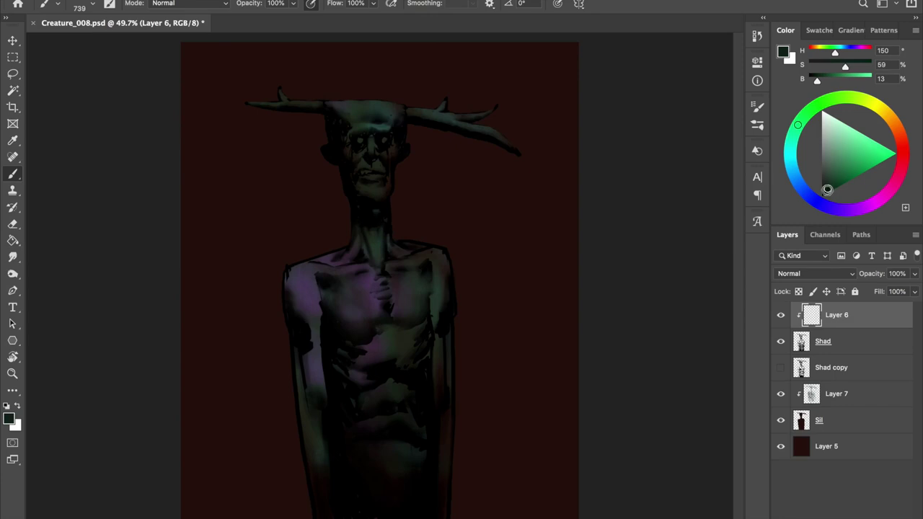
drag(387, 121, 531, 159)
drag(346, 253, 309, 257)
mouse_move(436, 289)
mouse_down()
mouse_move(313, 351)
mouse_move(348, 139)
mouse_up()
alt+click(337, 69)
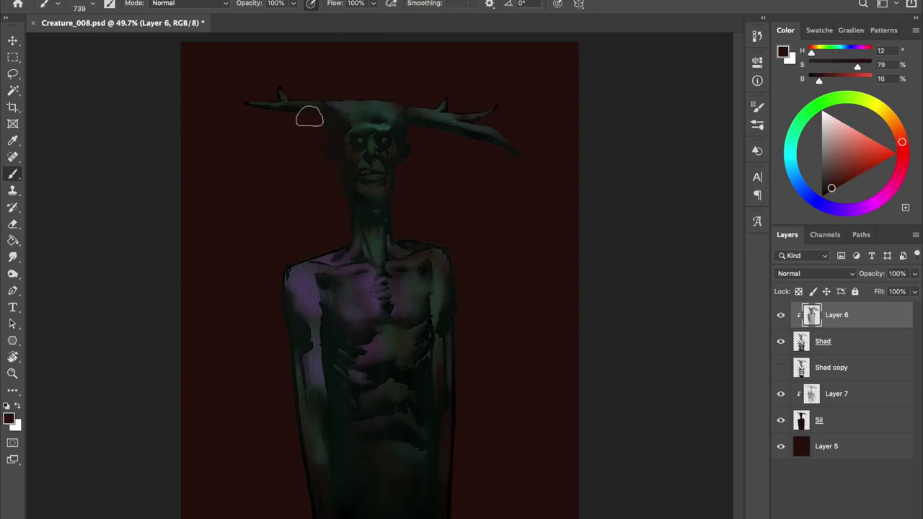
Shift Layer 7's colours greener and brighter with Hue/Saturation, then save.
click(811, 393)
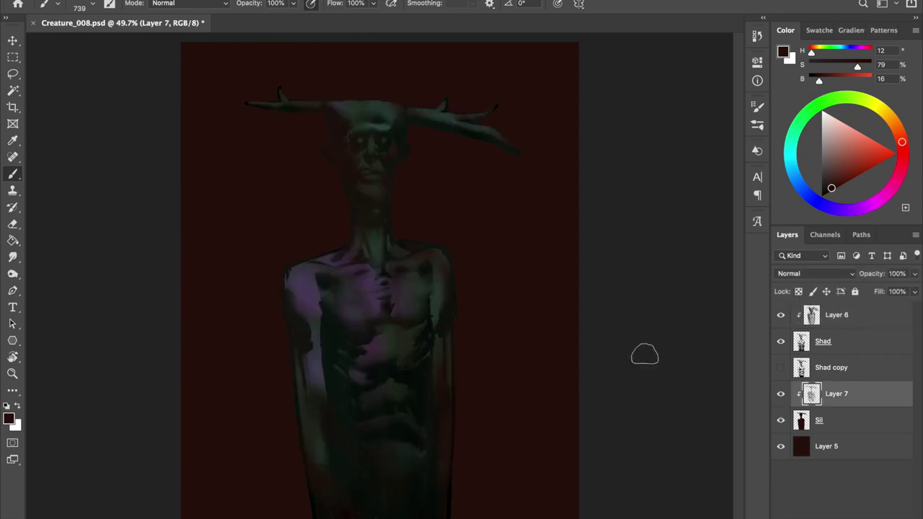
key(ctrl+u)
drag(690, 428, 712, 428)
drag(690, 391, 704, 392)
drag(704, 428, 714, 429)
key(Return)
key(ctrl+s)
Add pink strokes to the left chest and dark green on the left arm.
key(alt+])
key(alt+])
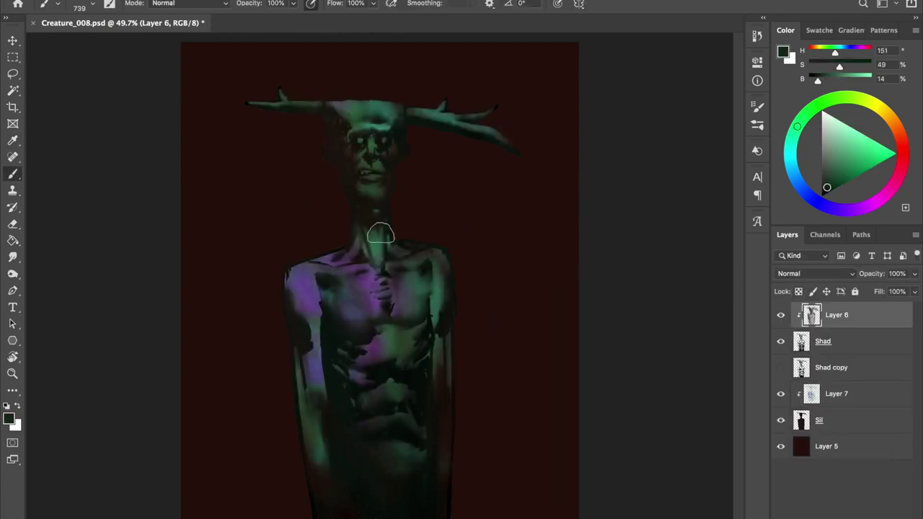
alt+click(261, 102)
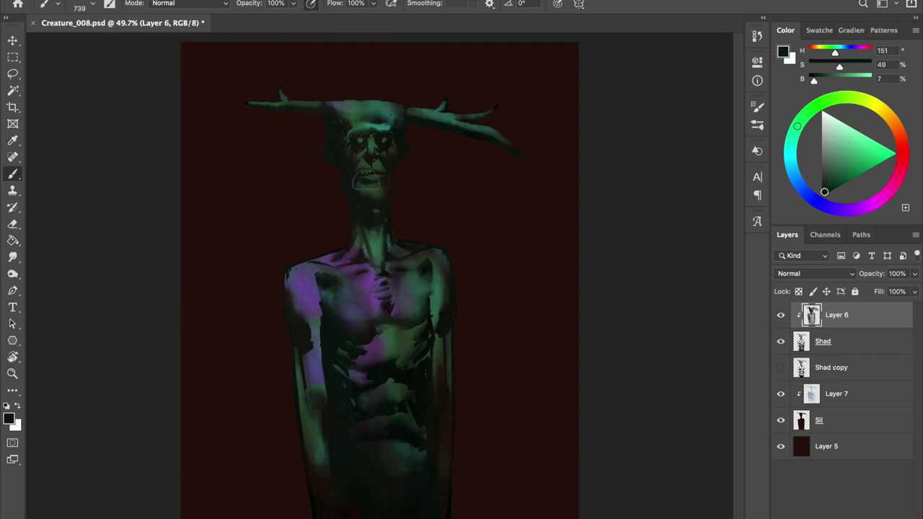
alt+click(293, 80)
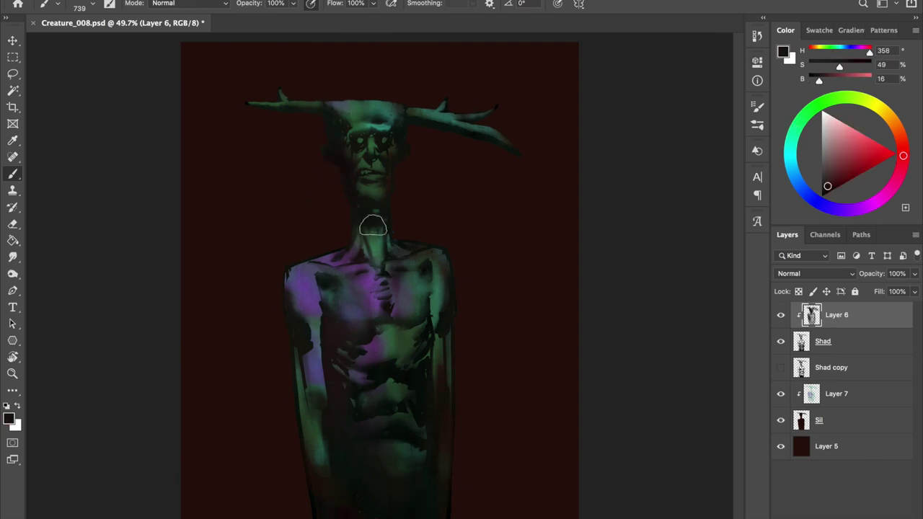
key(alt+[)
key(alt+[)
alt+click(369, 115)
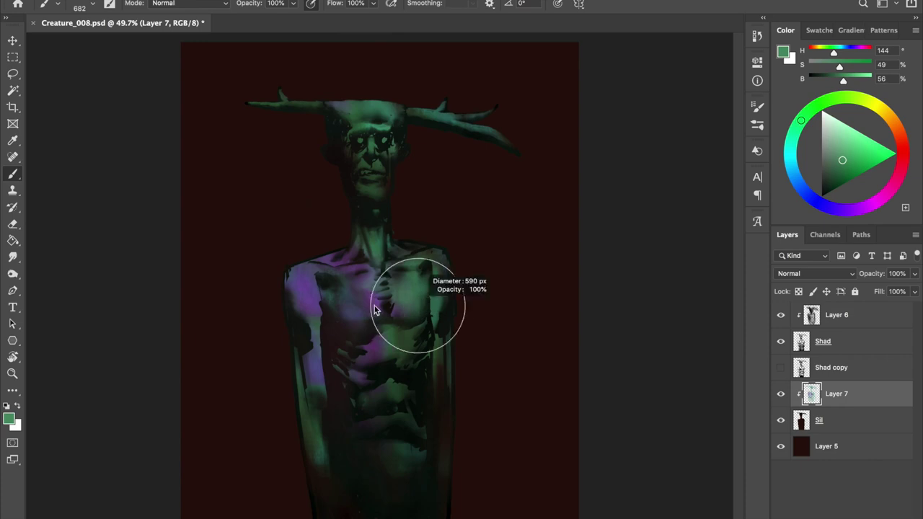
mouse_move(404, 285)
mouse_down()
mouse_move(295, 303)
mouse_move(311, 277)
mouse_up()
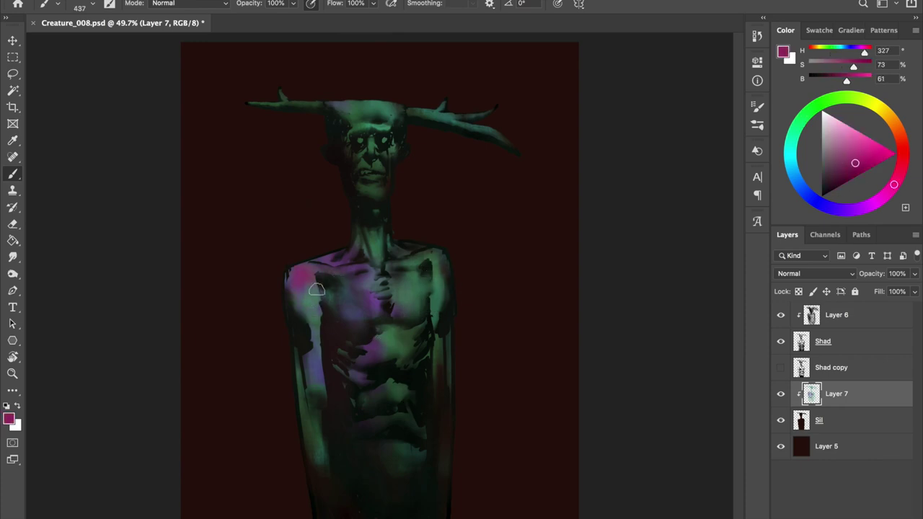
alt+click(310, 311)
drag(310, 322, 317, 378)
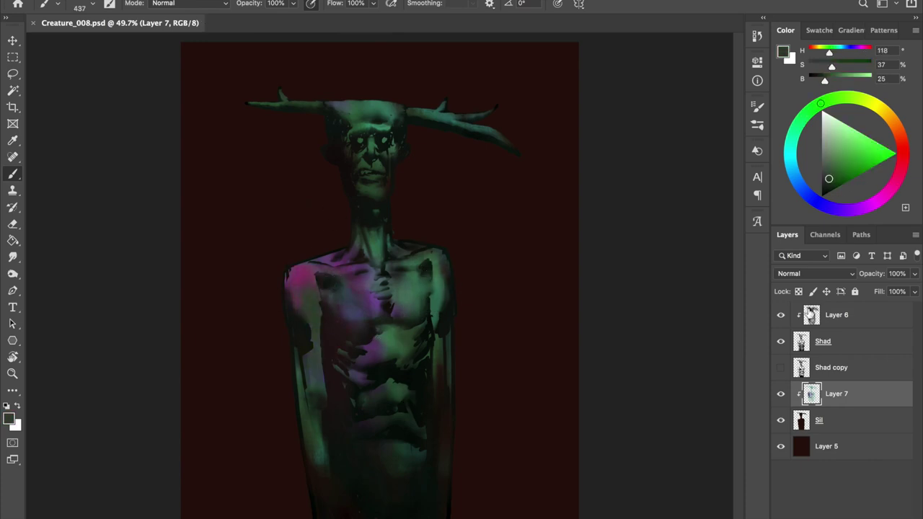
Create a new top layer and dab a pale highlight on the left eye.
key(ctrl+shift+alt+n)
key(Return)
scroll(297, 152, up, 3)
click(349, 254)
key(Left)
On a new layer, paint pale green highlights under the eye, down the nose bridge and beside the right eye.
key(ctrl+shift+n)
key(Return)
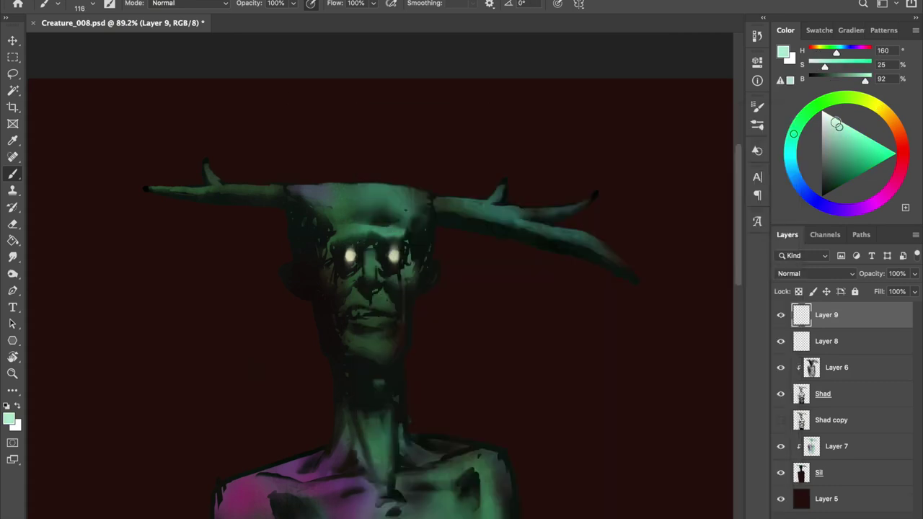
mouse_move(341, 286)
mouse_down()
mouse_move(361, 252)
mouse_move(395, 282)
mouse_up()
key(h)
drag(396, 247, 390, 272)
drag(428, 247, 418, 262)
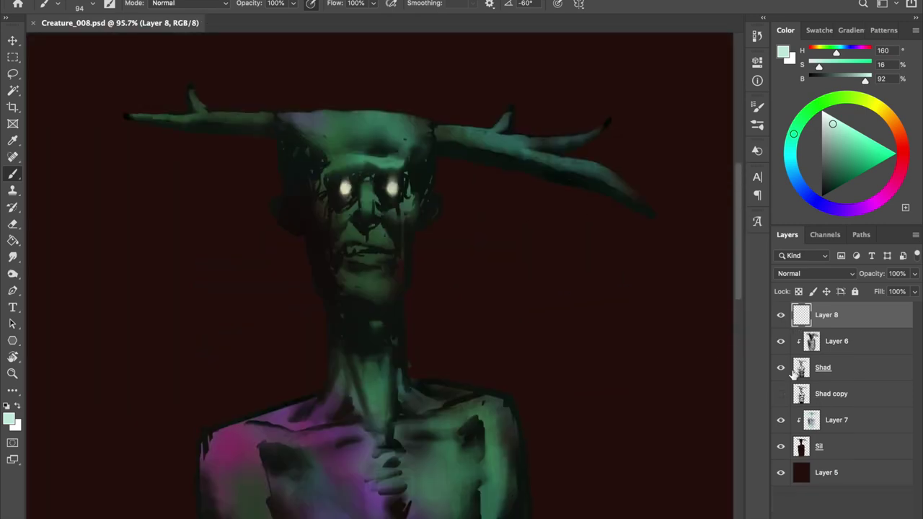
On Layer 7, switch to a different brush preset and paint light strokes around the mouth.
click(830, 419)
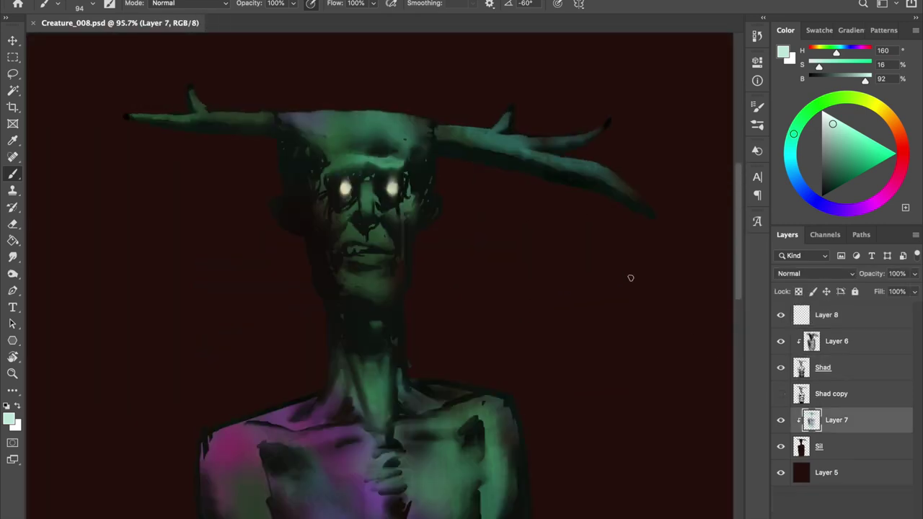
scroll(628, 274, up, 2)
right_click(364, 105)
double_click(579, 278)
drag(383, 220, 377, 285)
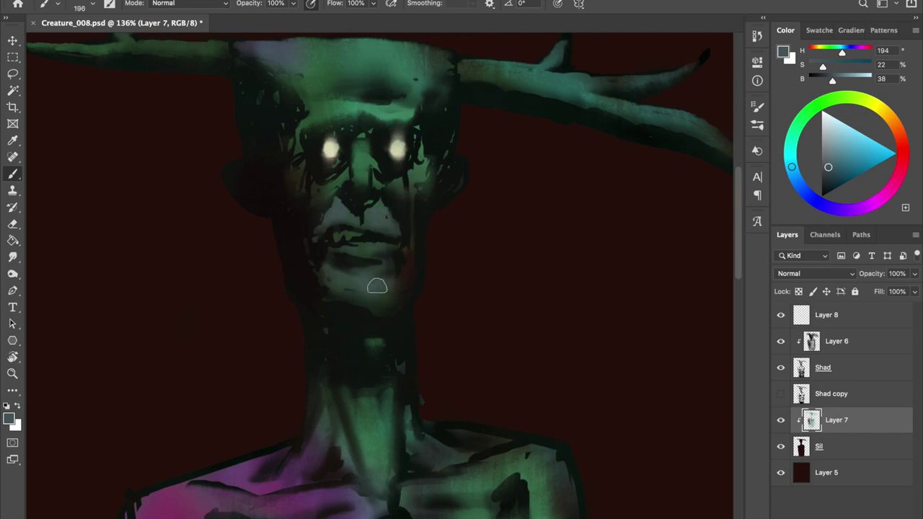
Shade the eye sockets in dark red-brown and add light green strokes below the mouth and chin.
alt+click(310, 136)
drag(299, 173, 339, 202)
drag(404, 173, 424, 168)
alt+click(360, 238)
mouse_move(357, 241)
mouse_down()
mouse_move(364, 281)
mouse_move(386, 251)
mouse_up()
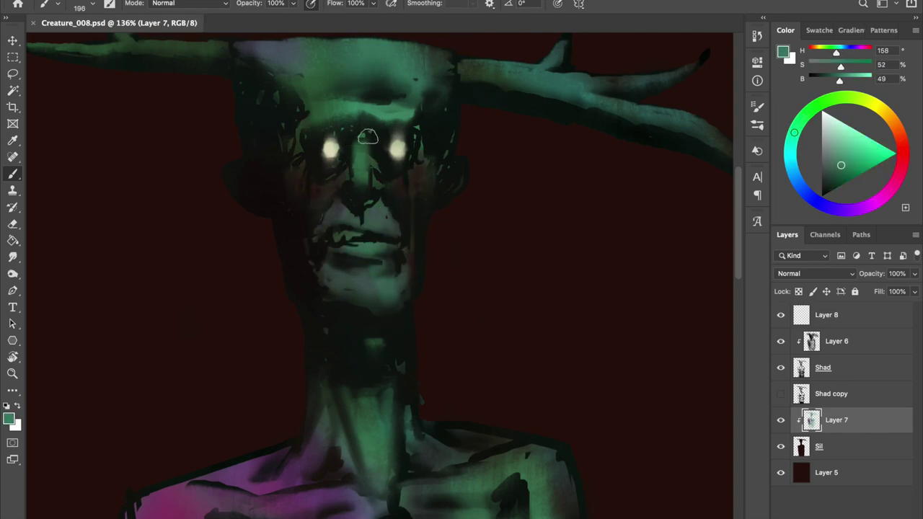
Sample dark red, duller red and grey-green colours from Layer 6, then return to Layer 7.
click(813, 342)
alt+click(569, 228)
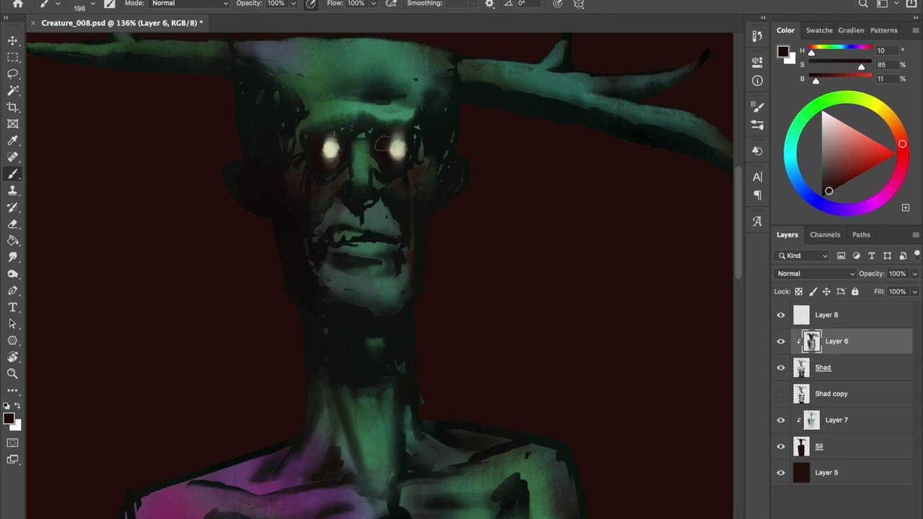
alt+click(326, 57)
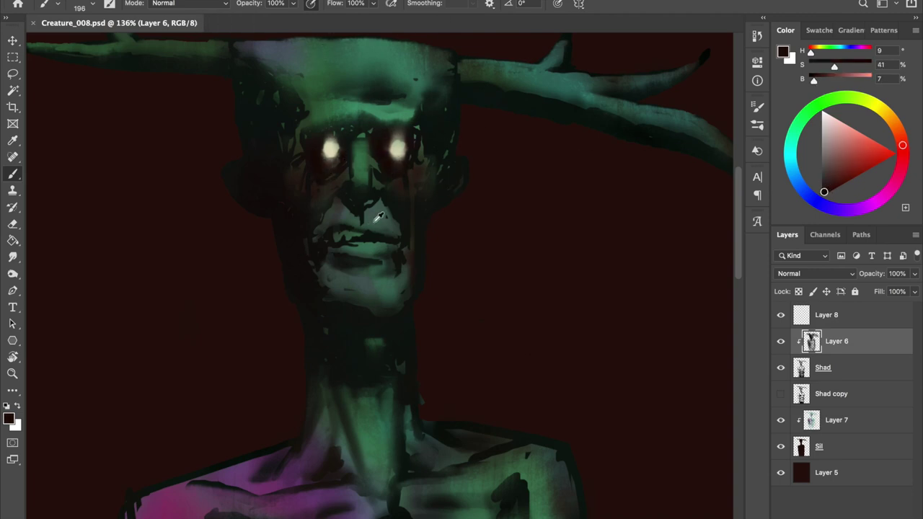
alt+click(361, 238)
click(813, 419)
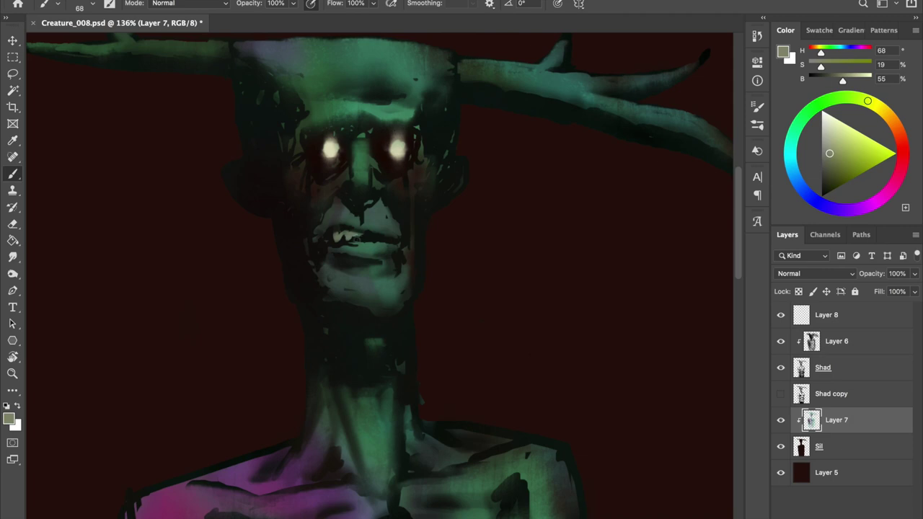
Zoom in on the face and set a black, slightly smaller brush tilted to -60 degrees.
scroll(336, 241, down, 3)
scroll(336, 240, down, 2)
key(alt+bracketright)
scroll(339, 180, up, 5)
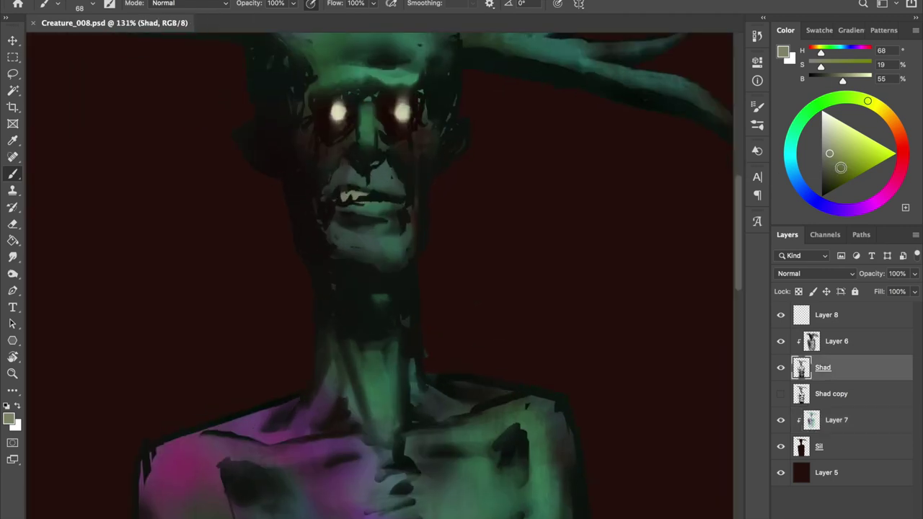
scroll(339, 181, up, 3)
key(d)
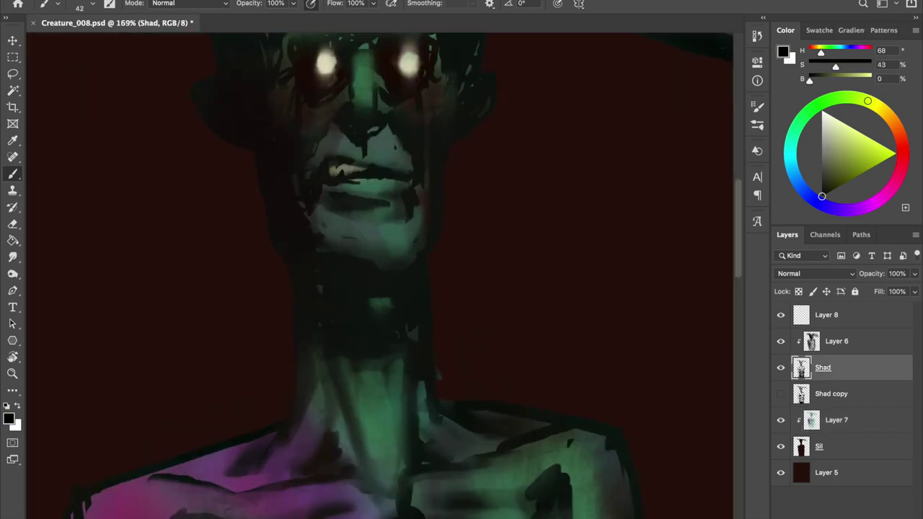
drag(361, 253, 373, 251)
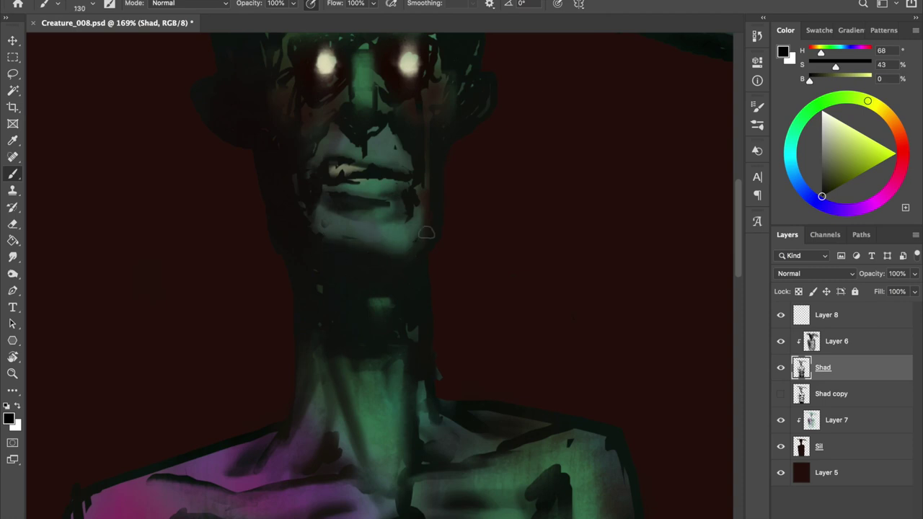
key(shift+Right)
key(shift+Right)
key(shift+Right)
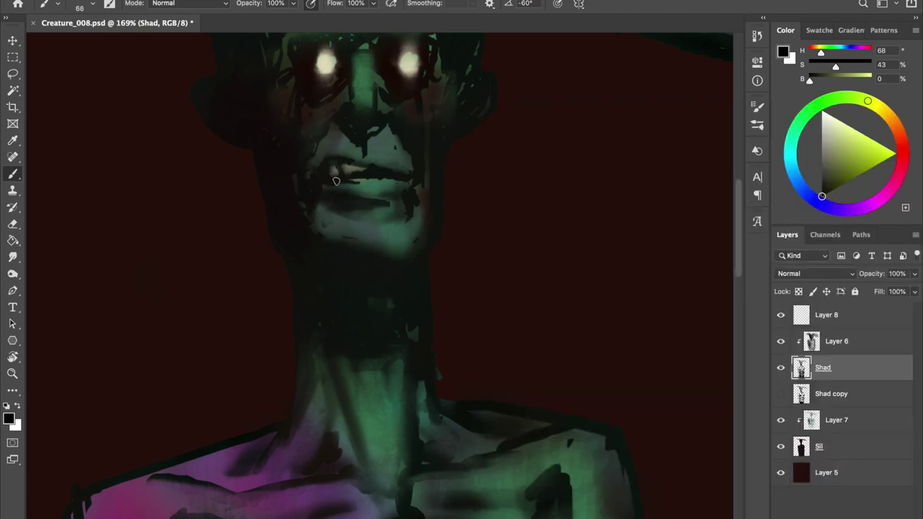
Darken the nose bridge between the eyes with a dark red, then pick black.
scroll(385, 183, up, 3)
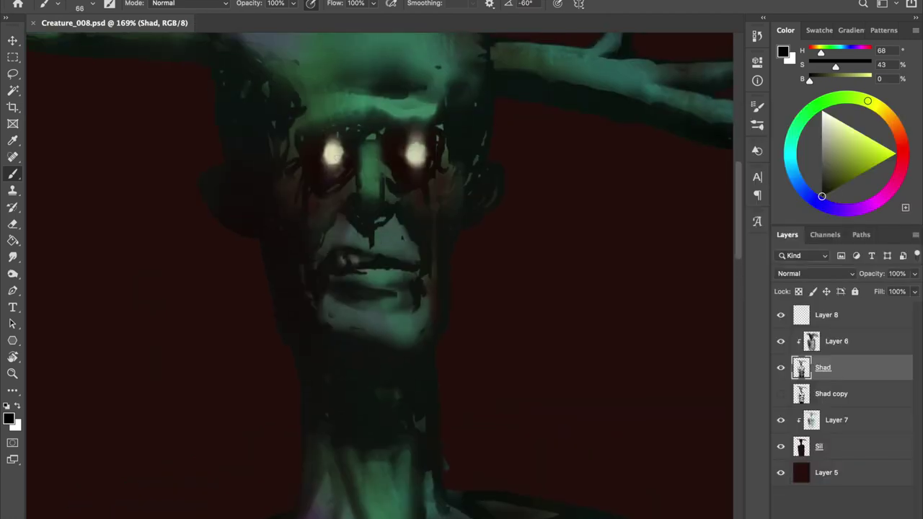
key(alt+bracketleft)
right_click(396, 108)
key(Escape)
alt+click(393, 184)
drag(378, 148, 378, 195)
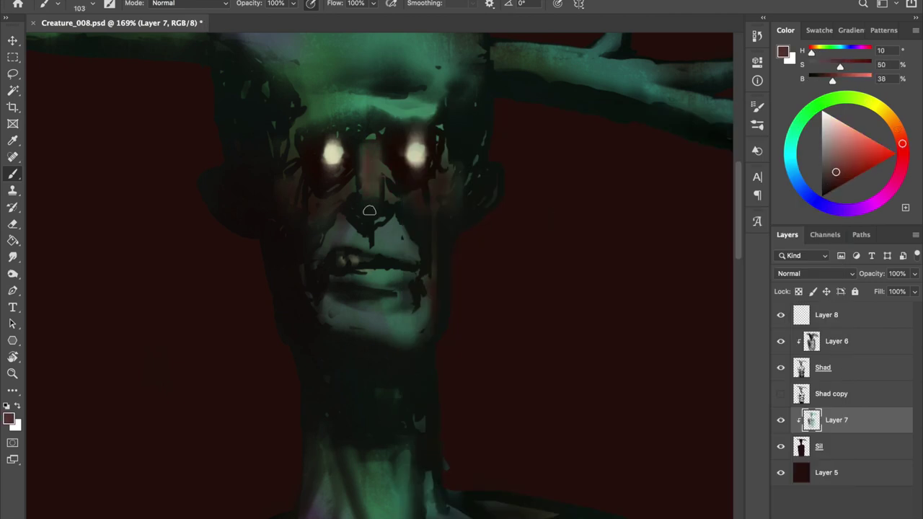
alt+click(361, 138)
On the Shad layer, partly erase the dark stroke between the eyes.
key(alt+bracketright)
key(bracketleft)
key(alt+bracketright)
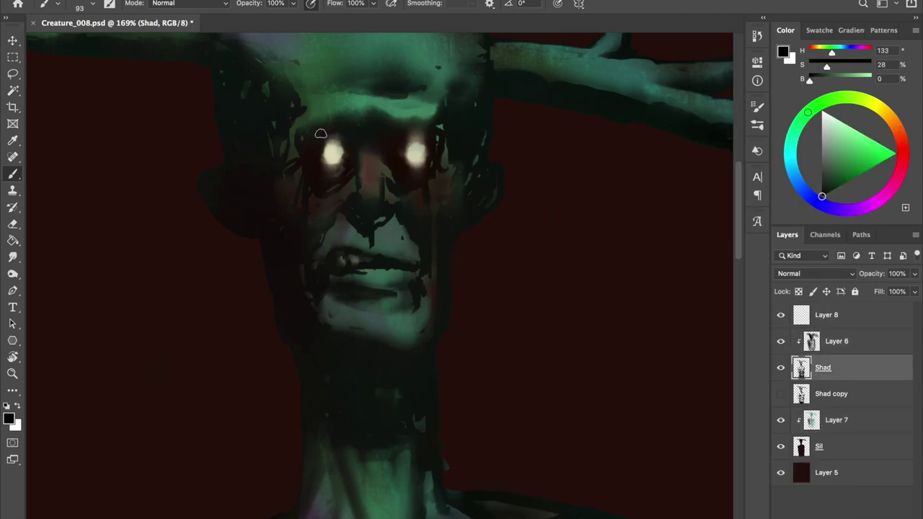
alt+click(444, 176)
key(e)
right_click(389, 109)
key(Escape)
drag(367, 162, 375, 195)
Paint black shading along the face's left and right edges and save the painting.
key(b)
key(d)
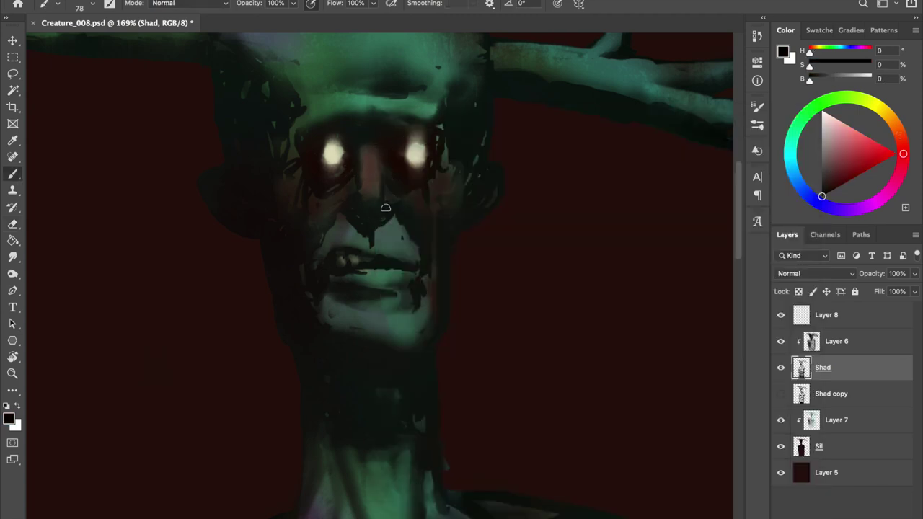
drag(306, 187, 293, 120)
drag(433, 140, 462, 209)
key(ctrl+s)
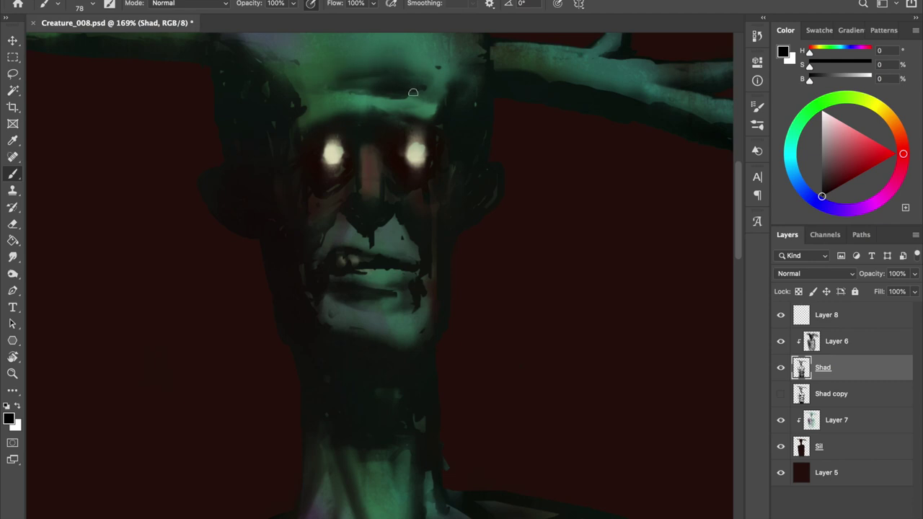
key(e)
scroll(400, 99, up, 3)
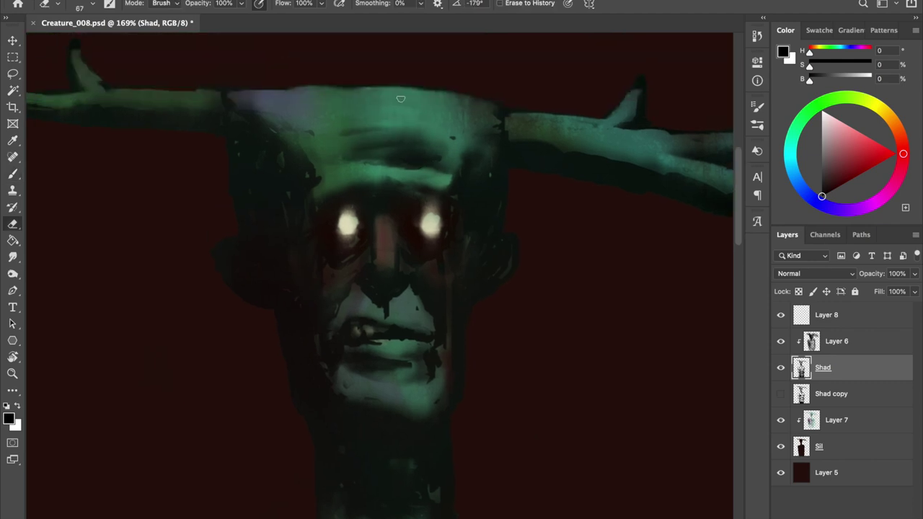
Erase shadow across the forehead to lighten a strip, trying different eraser brushes.
key(ctrl+minus)
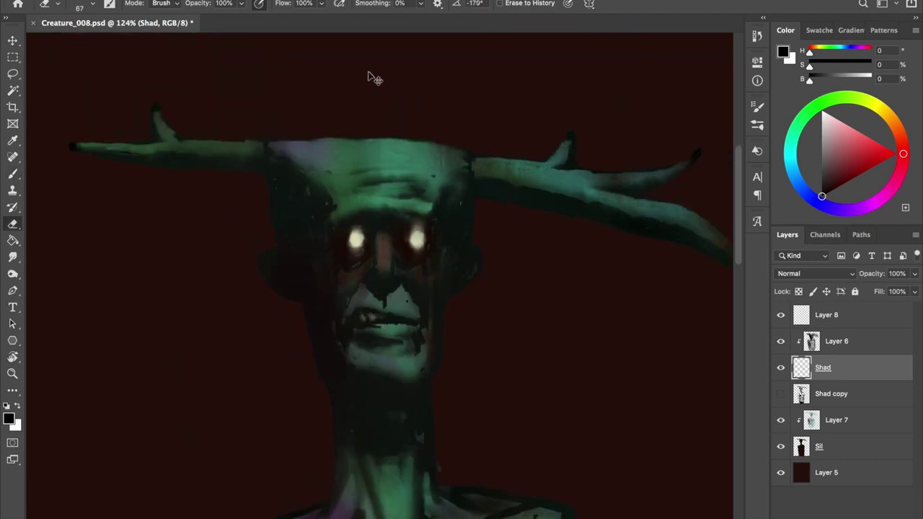
drag(377, 190, 424, 188)
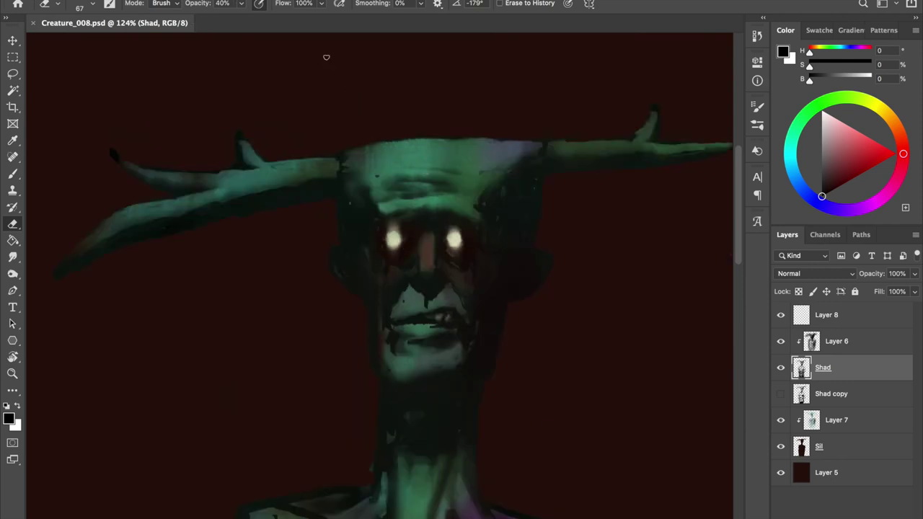
key(ctrl+shift+h)
right_click(431, 192)
key(Return)
right_click(449, 165)
key(Return)
key(ctrl+shift+h)
Set up a 210 px dark purple brush on Layer 6.
key(b)
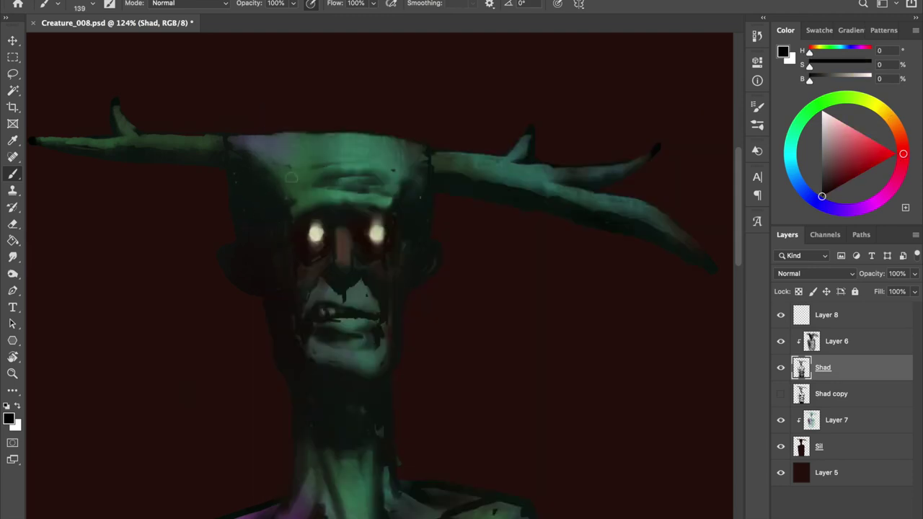
key(ctrl+shift+h)
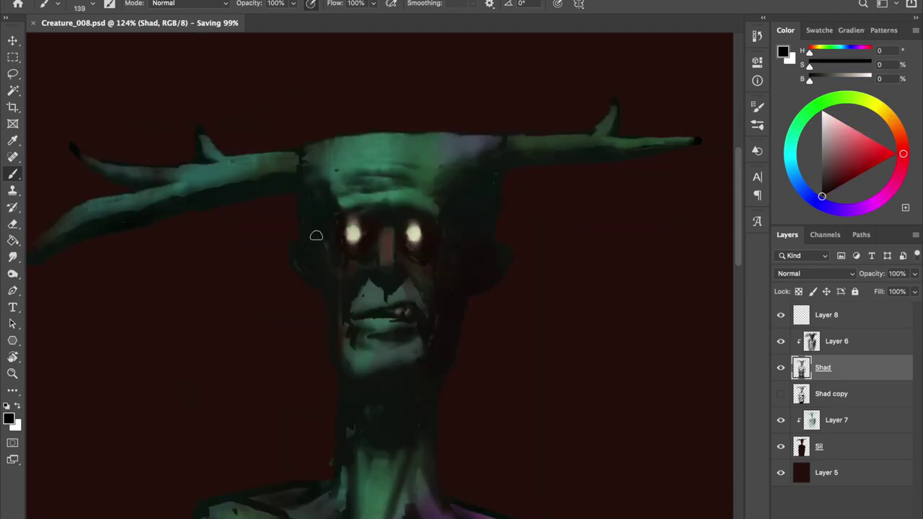
ctrl+click(671, 324)
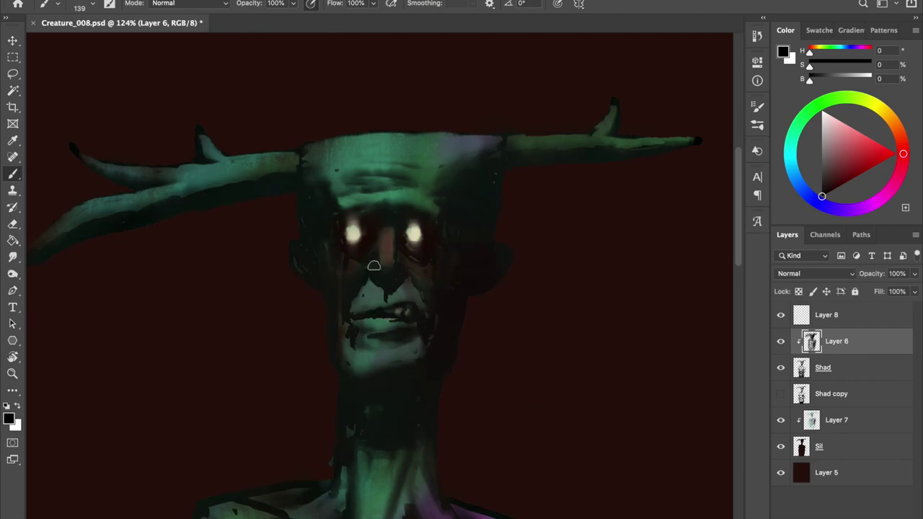
alt+click(389, 337)
alt+click(326, 221)
drag(478, 196, 497, 195)
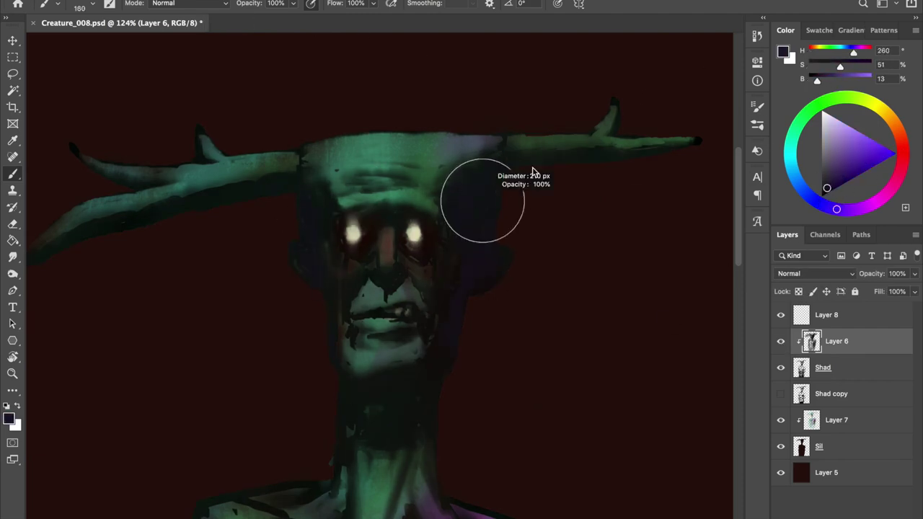
Shift the hue of Layer 6 with Hue/Saturation to brighten the green skin.
key(ctrl+u)
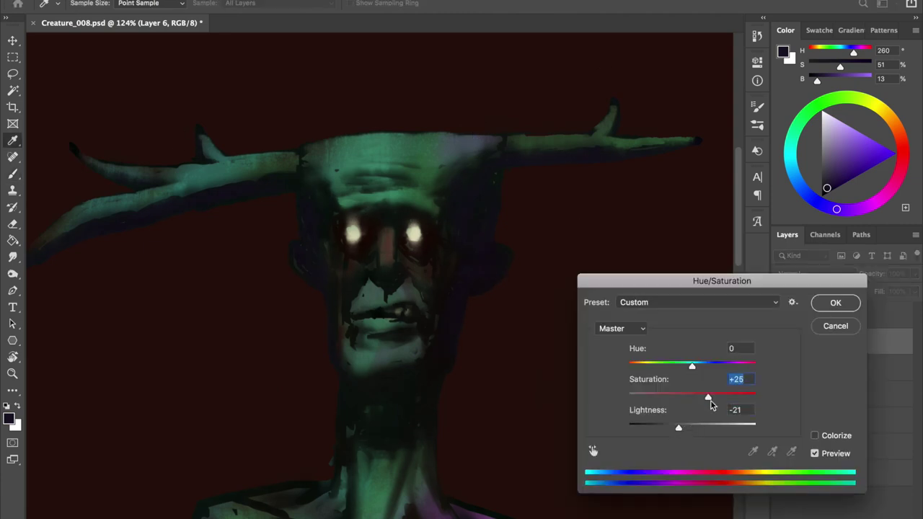
drag(700, 373, 719, 370)
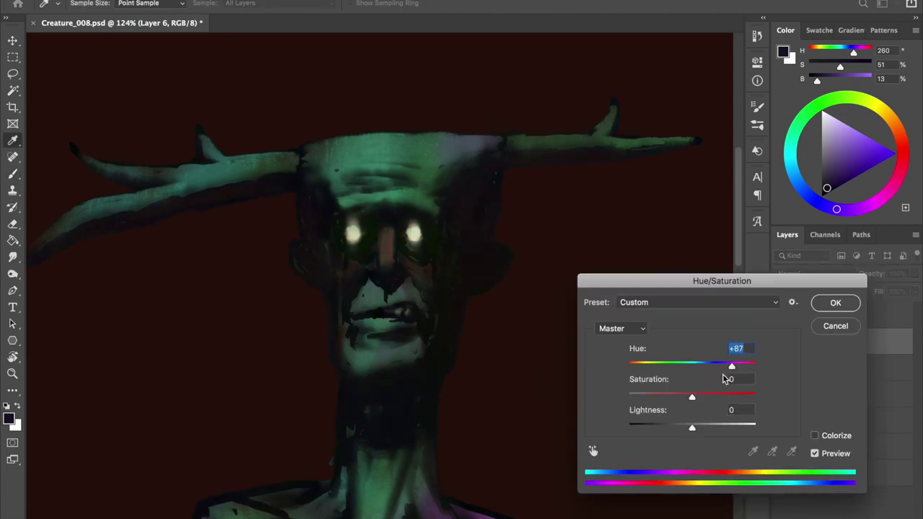
key(Return)
alt+click(472, 312)
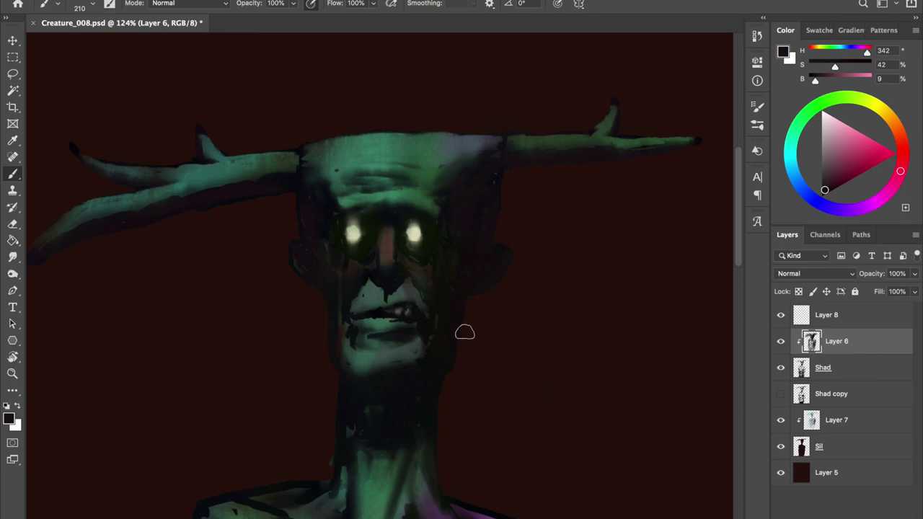
key(h)
With a 154 px near-black brush, shade the horn's underside, horn tip and neck.
drag(351, 284, 331, 286)
alt+click(358, 296)
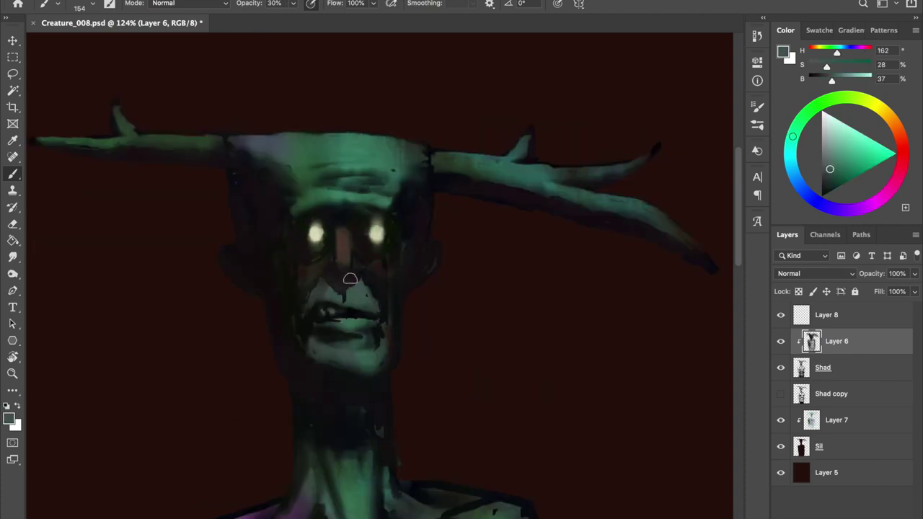
alt+click(327, 404)
right_click(326, 404)
double_click(350, 272)
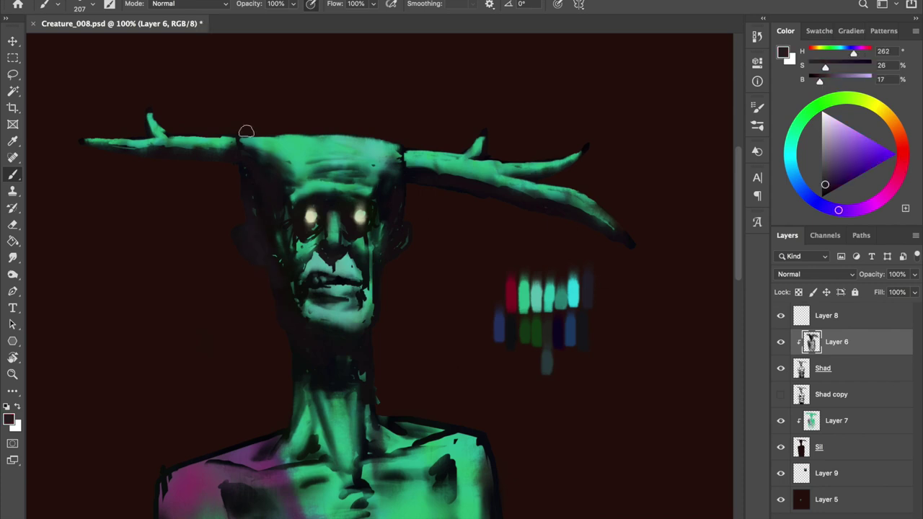
drag(411, 173, 628, 242)
drag(339, 361, 358, 395)
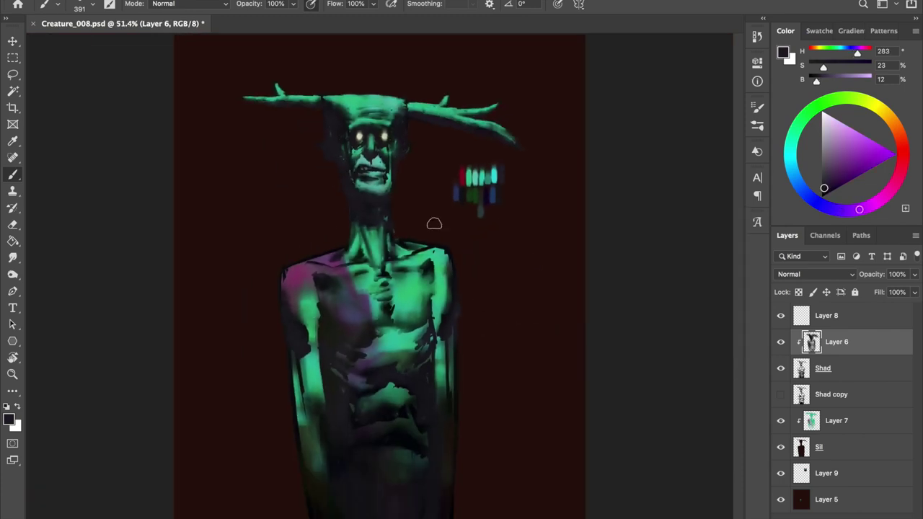
Sample dark green and near-black colours and resize the brush.
alt+click(474, 193)
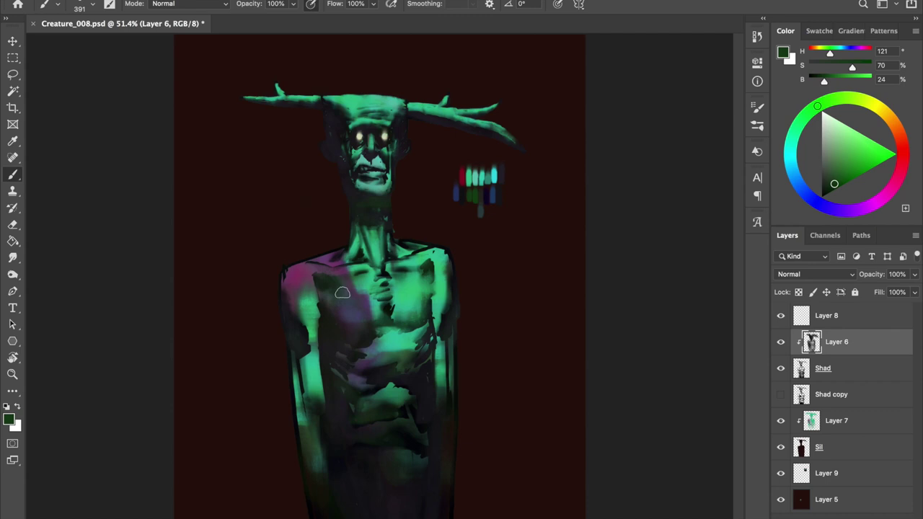
alt+click(465, 189)
key(Escape)
key(bracketleft)
key(bracketleft)
key(bracketleft)
alt+click(477, 193)
drag(368, 220, 397, 231)
drag(351, 193, 370, 206)
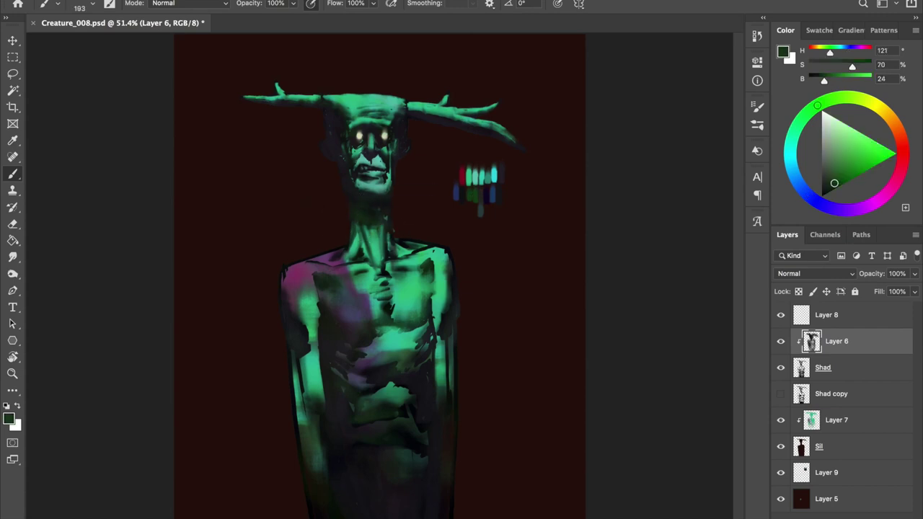
Pick a deep red for the eye sockets, then resample and darken the dark green.
alt+click(354, 225)
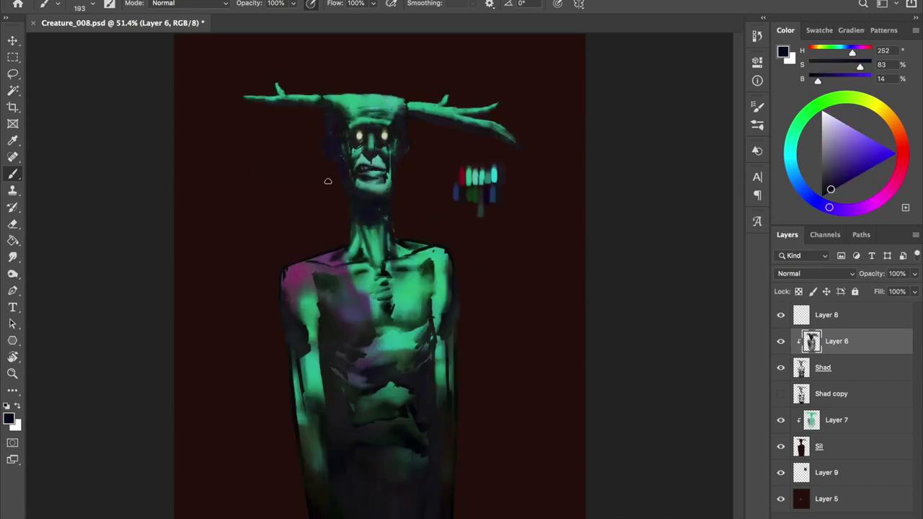
alt+click(478, 194)
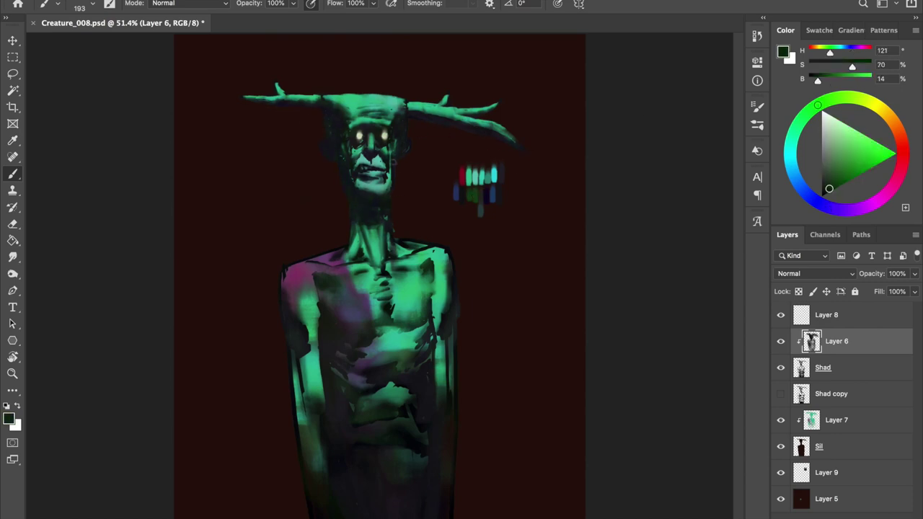
alt+click(461, 175)
alt+click(395, 127)
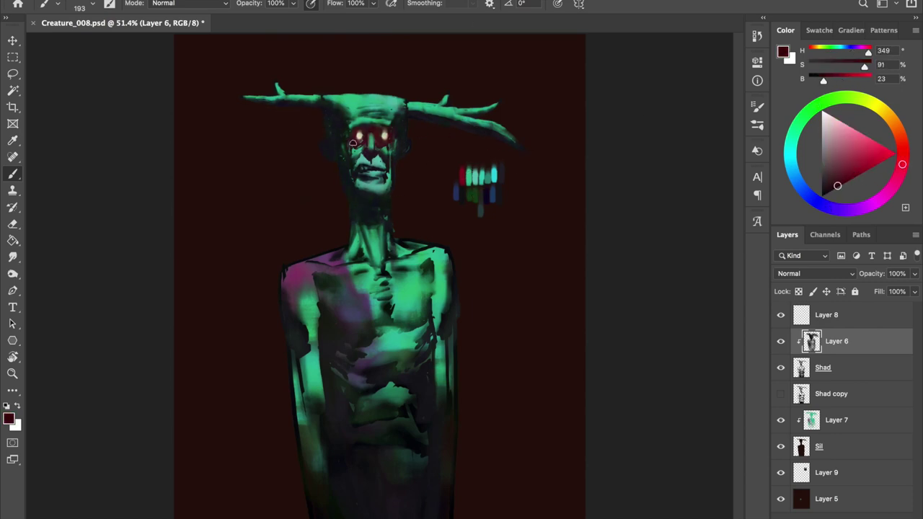
alt+click(482, 181)
alt+click(328, 135)
alt+click(340, 129)
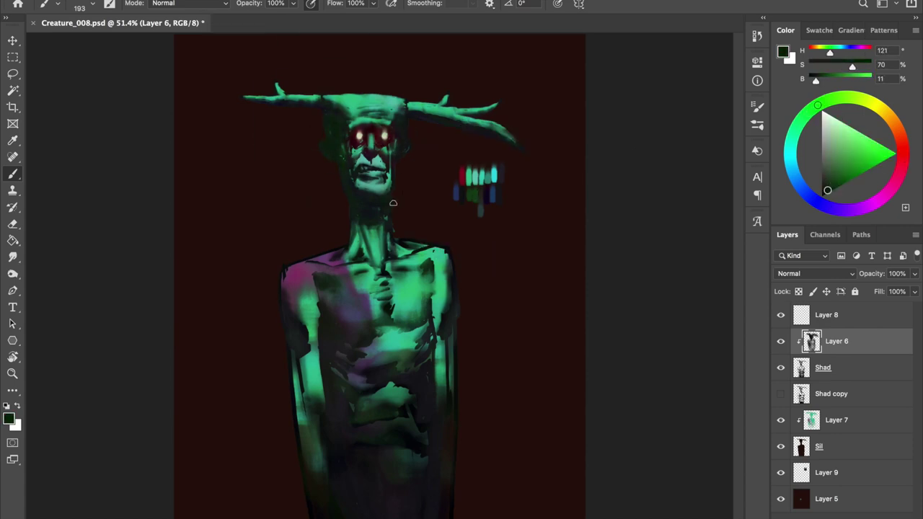
Mirror the canvas to check the drawing, sample dark blue-grey shades, and save.
key(h)
alt+click(423, 147)
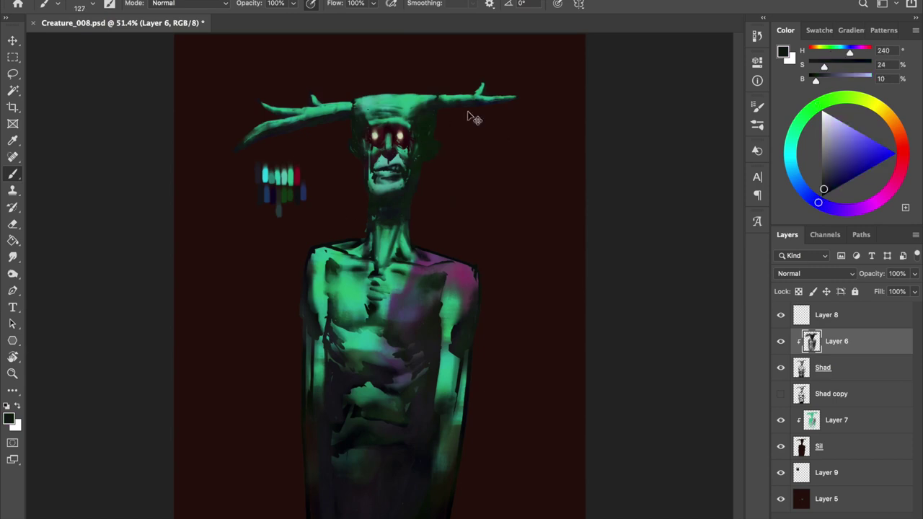
alt+click(394, 209)
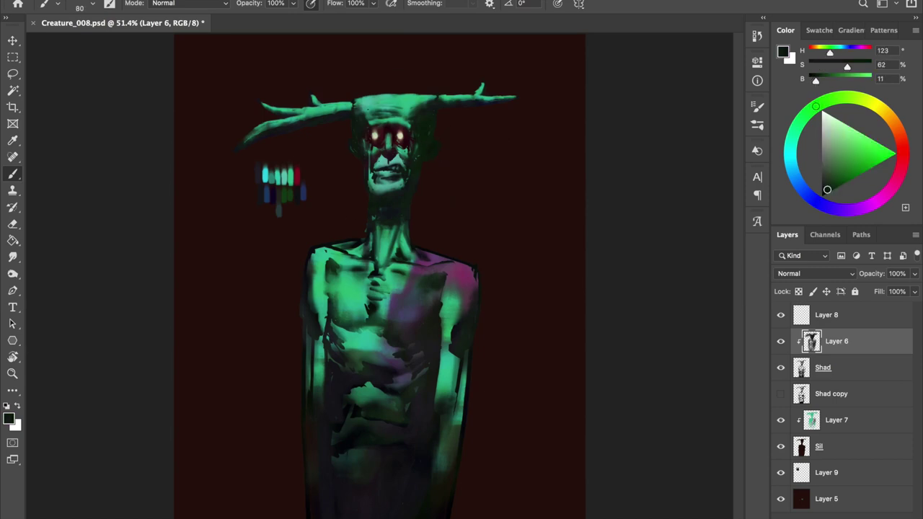
alt+click(277, 191)
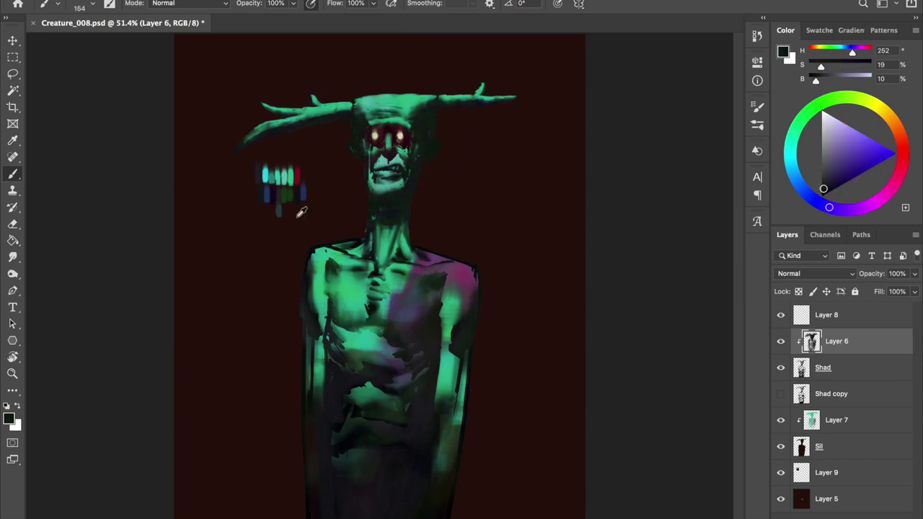
alt+click(383, 201)
alt+click(383, 197)
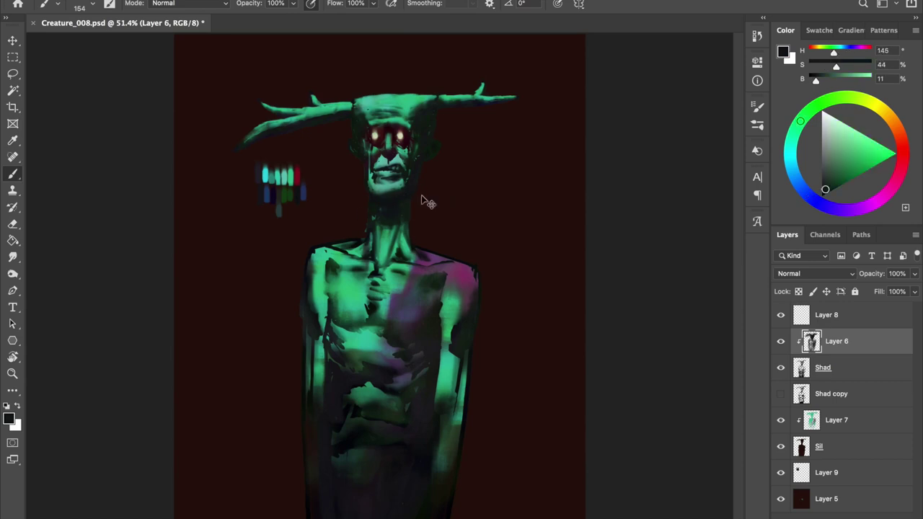
key(ctrl+shift+h)
key(ctrl+s)
On Layer 7, set the paint colour to a greyish pale cyan.
ctrl+click(363, 175)
alt+click(345, 109)
alt+click(304, 95)
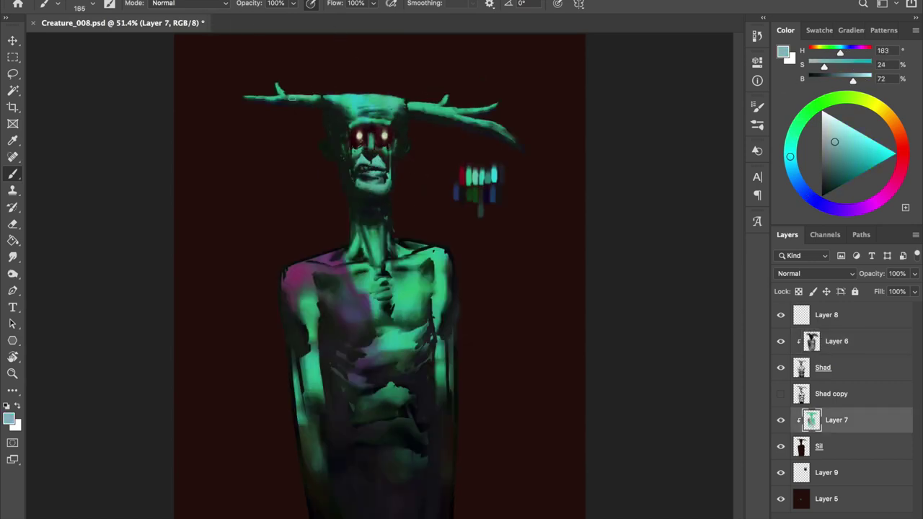
Repaint the antlers reddish brown, then magenta, and save the painting.
alt+click(504, 132)
mouse_move(484, 121)
mouse_down()
mouse_move(411, 105)
mouse_move(497, 130)
mouse_up()
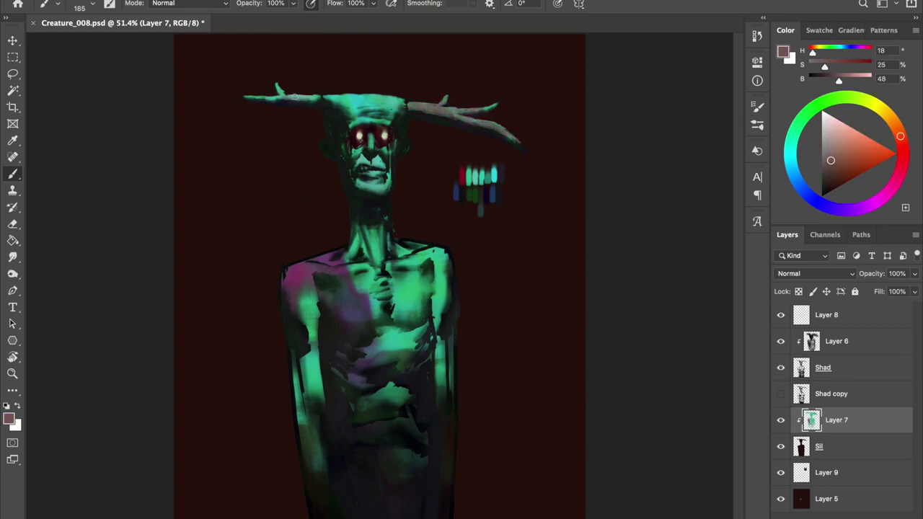
alt+click(427, 120)
alt+click(302, 269)
drag(246, 97, 303, 99)
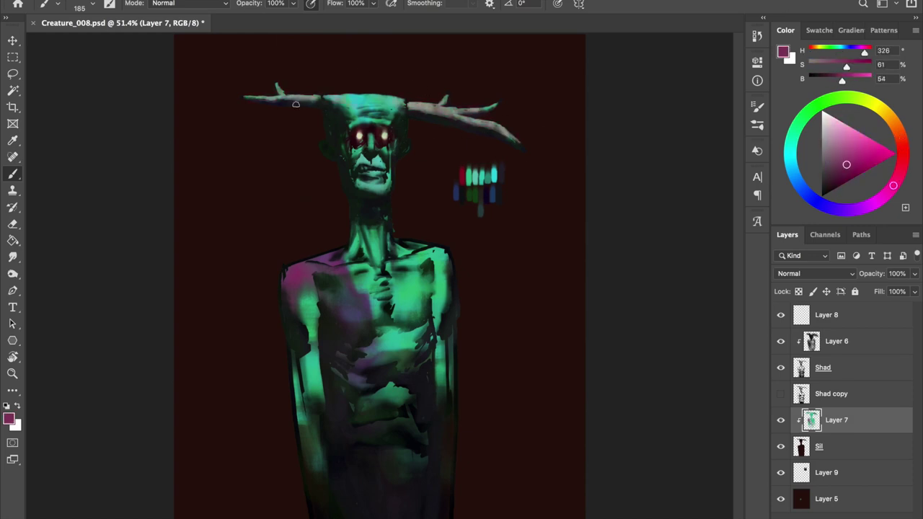
drag(410, 105, 514, 138)
mouse_move(436, 100)
mouse_down()
mouse_move(514, 137)
mouse_move(497, 108)
mouse_up()
key(ctrl+s)
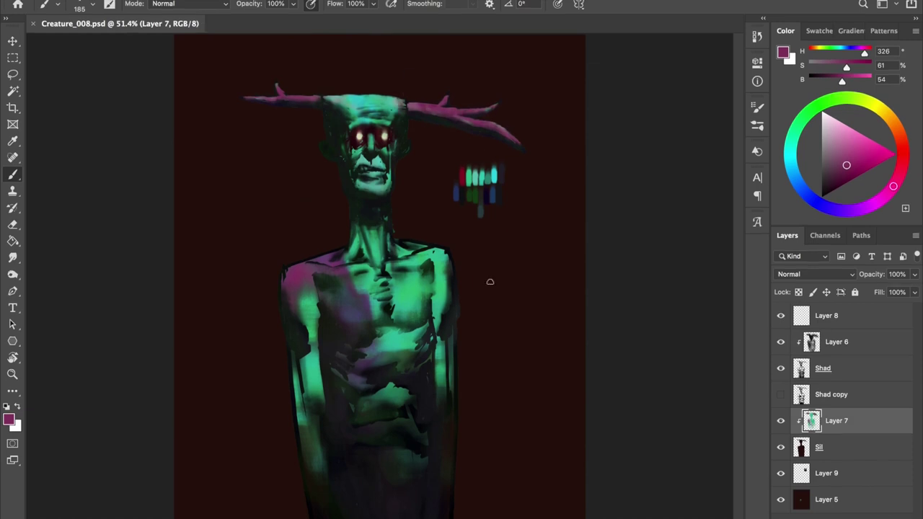
Toggle the shading layers' visibility on and off to compare the result.
click(781, 395)
click(780, 421)
click(780, 420)
click(781, 395)
click(781, 342)
click(780, 342)
Darken Layer 6 with Hue/Saturation lightness -45 and compare it on and off.
click(836, 342)
key(ctrl+u)
drag(679, 427, 674, 437)
click(836, 304)
click(781, 342)
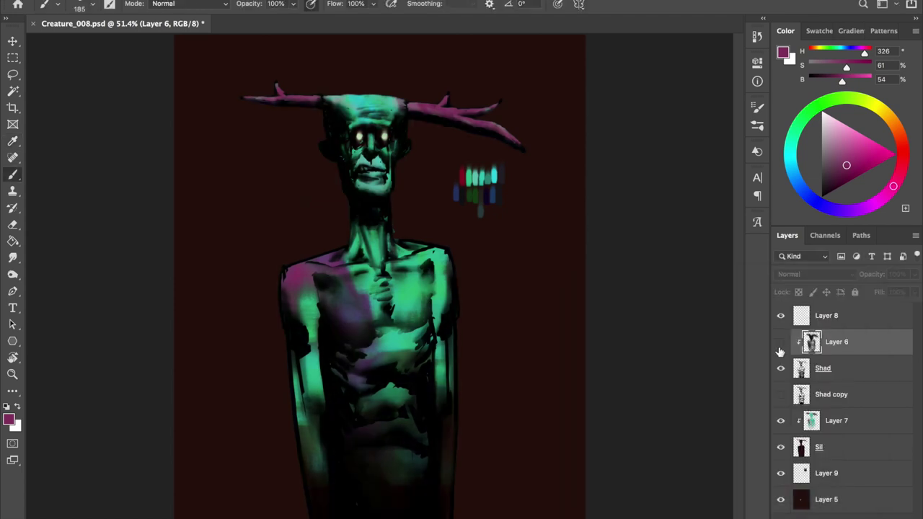
click(781, 342)
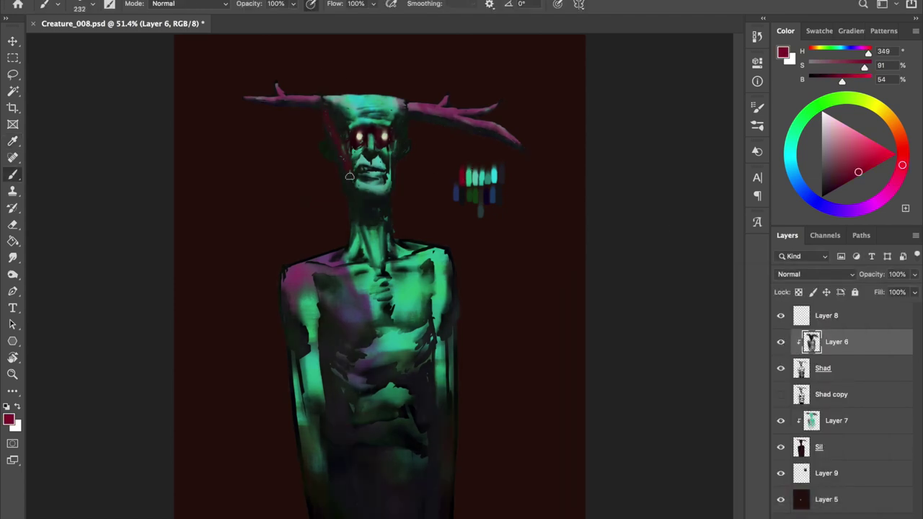
Sample dark blue, teal and purple tones, enlarge the brush to about 298, and check the mirrored view.
alt+click(344, 127)
drag(343, 127, 330, 155)
right_click(329, 167)
click(337, 137)
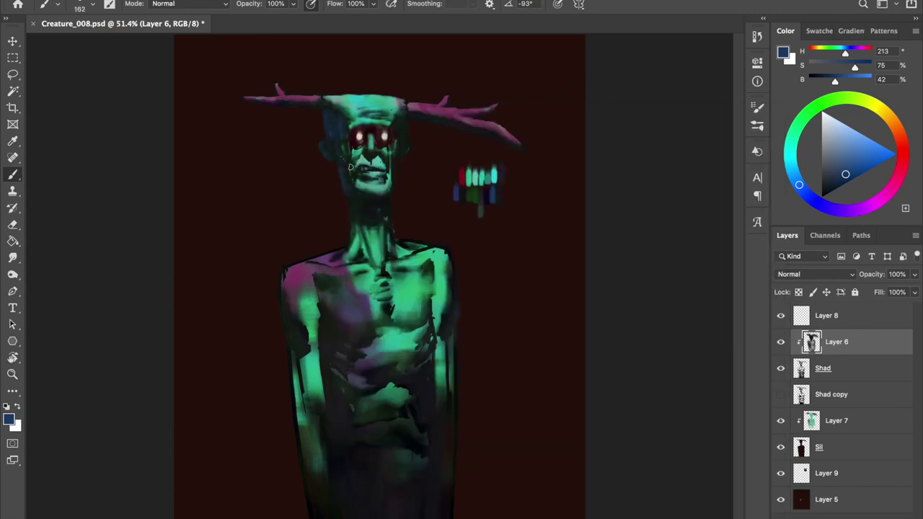
alt+click(343, 134)
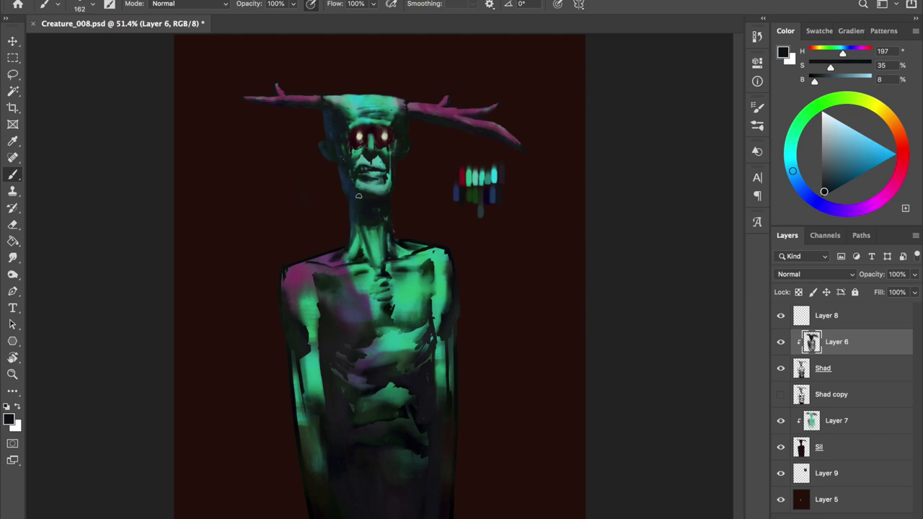
key(ctrl+shift+h)
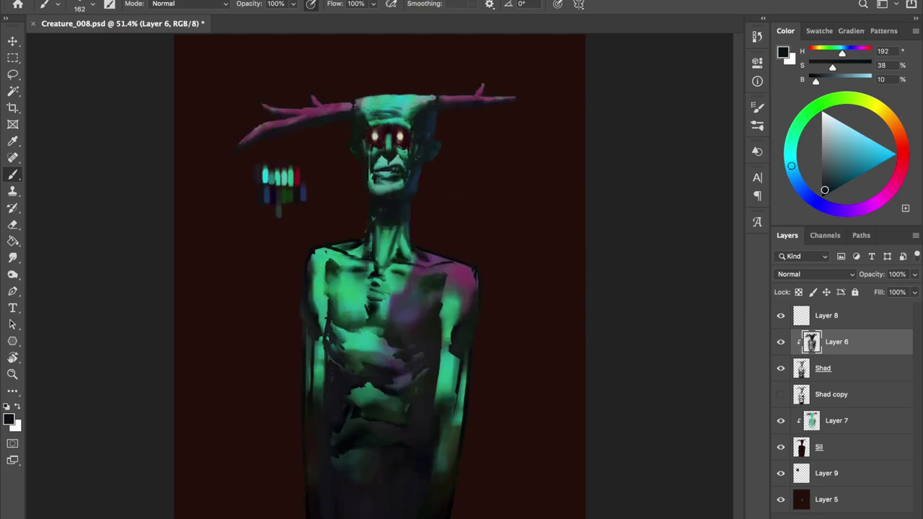
alt+click(371, 153)
drag(338, 112, 449, 94)
key(ctrl+shift+h)
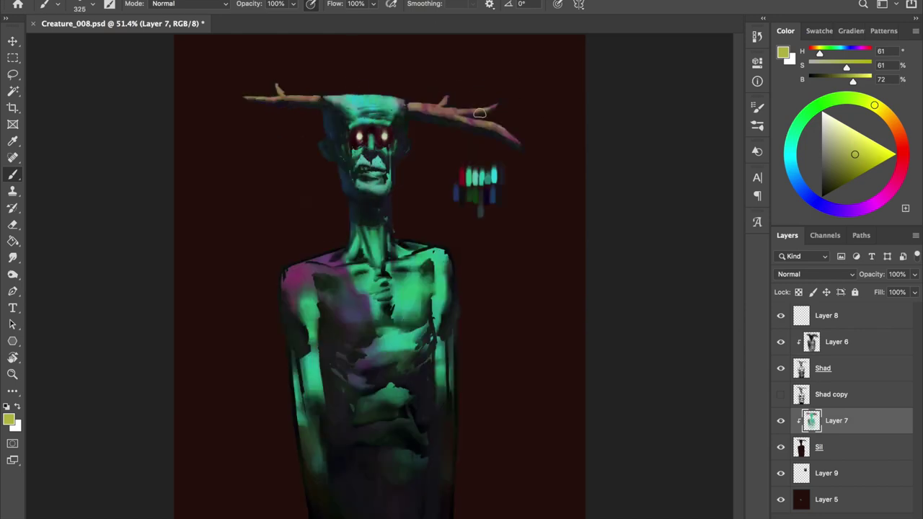
On Layer 6, sample teal, purple and blue-teal colours and mirror the view to check.
alt+click(402, 111)
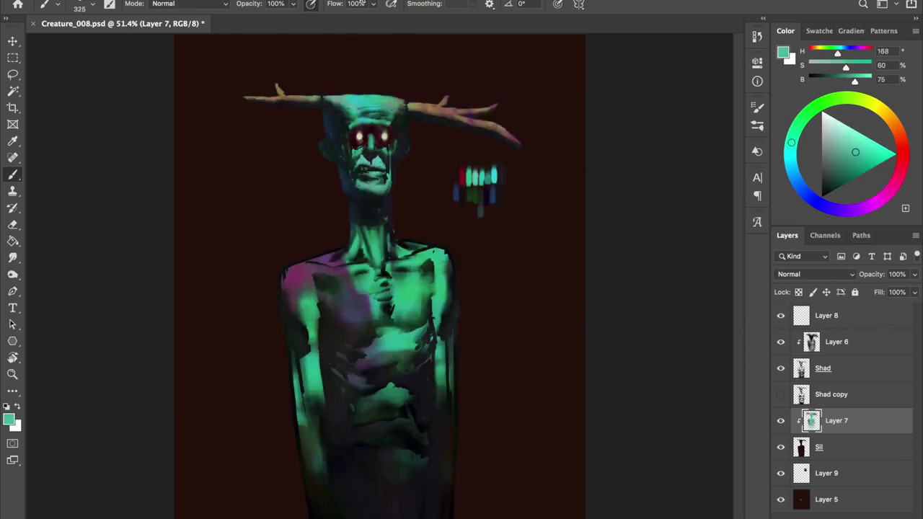
alt+click(280, 298)
ctrl+click(280, 300)
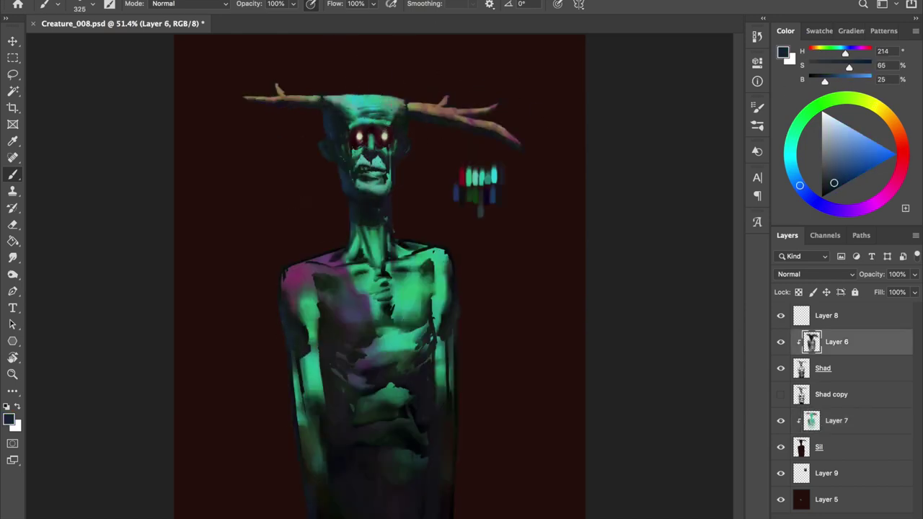
alt+click(407, 165)
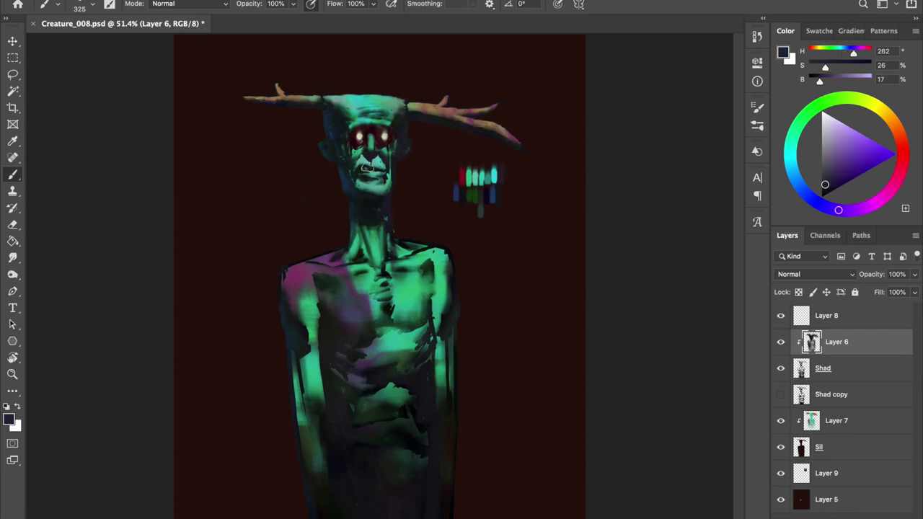
alt+click(396, 135)
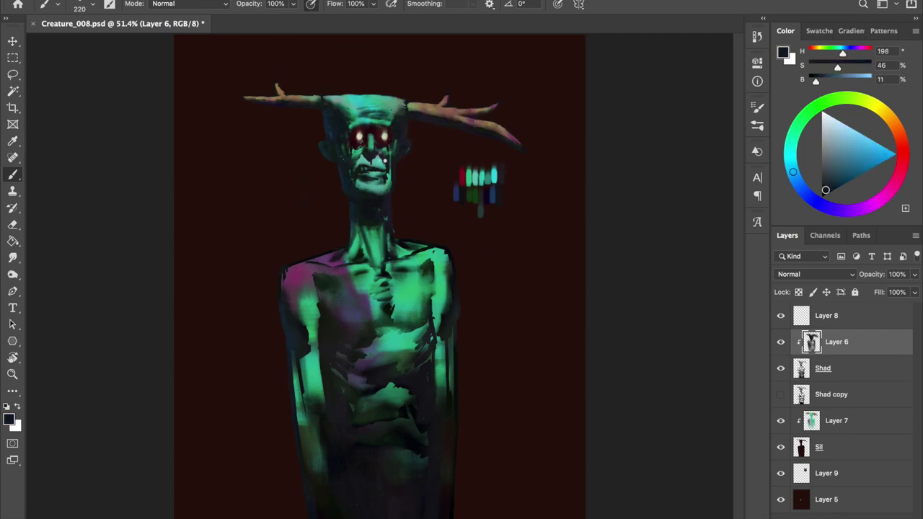
key(h)
alt+click(435, 150)
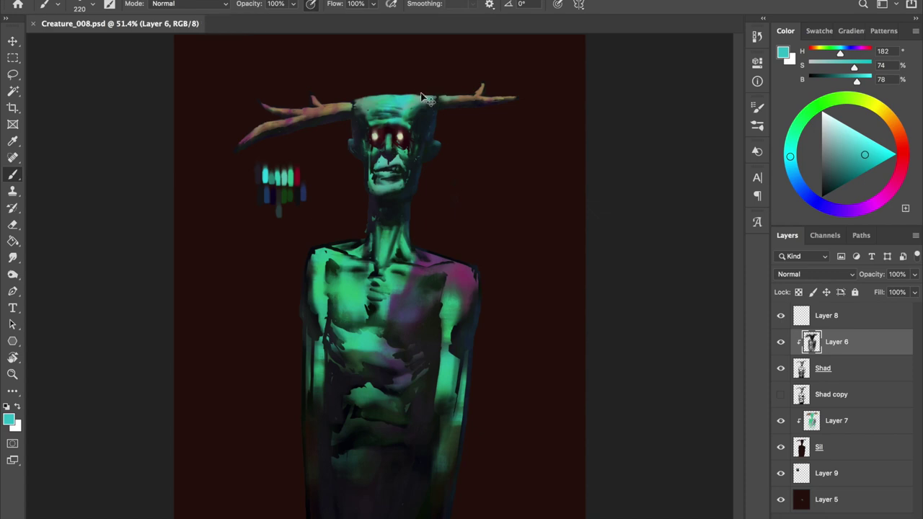
key(h)
On Layer 7, paint pink over the mouth and lips with the brush angle reset to 0°.
alt+click(372, 344)
alt+click(293, 277)
right_click(342, 288)
click(560, 281)
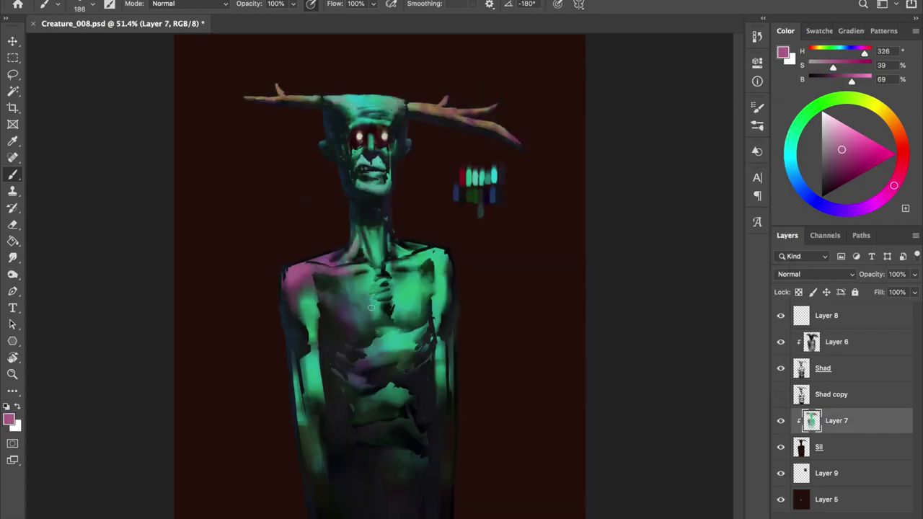
alt+click(405, 305)
alt+click(342, 263)
alt+click(377, 162)
right_click(375, 170)
double_click(580, 274)
drag(360, 185, 390, 186)
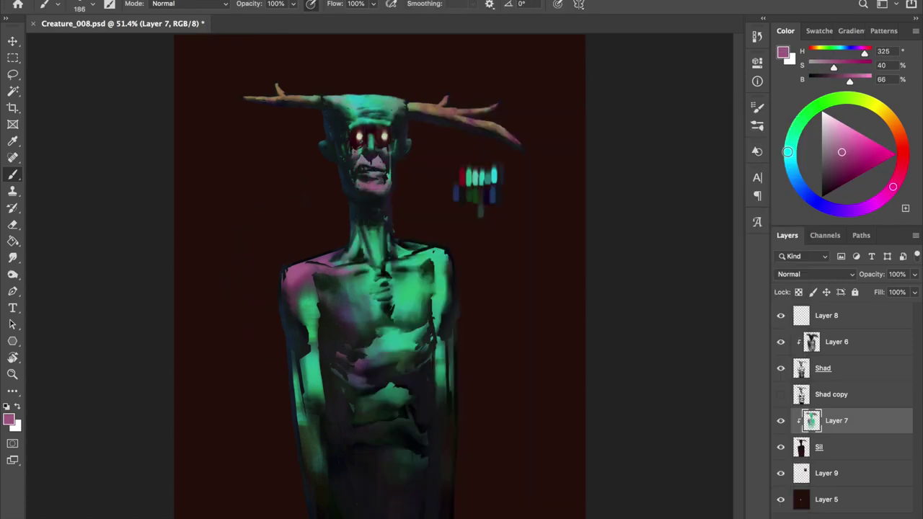
Pick deeper magenta, blue and green tones across Layers 6 and 7, resizing the brush to 345 then 143.
alt+click(375, 144)
key(alt+bracketright)
alt+click(399, 193)
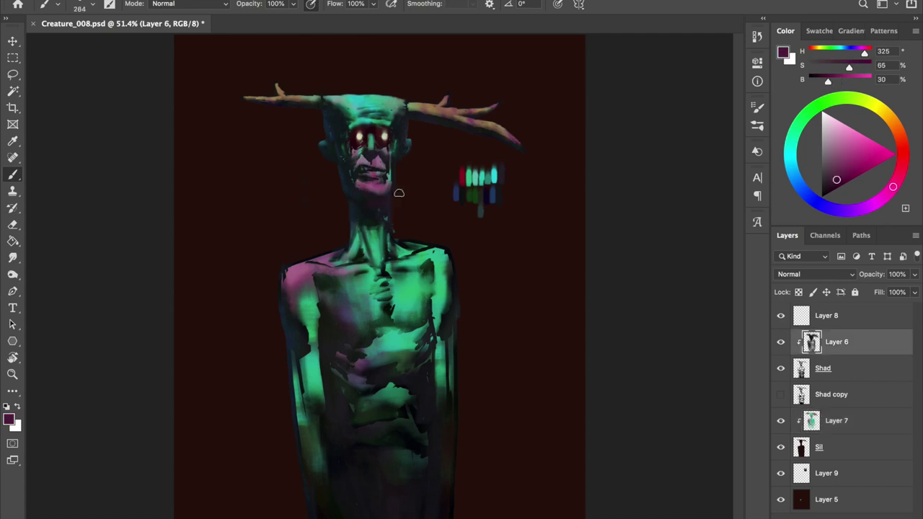
key(alt+bracketleft)
alt+click(402, 159)
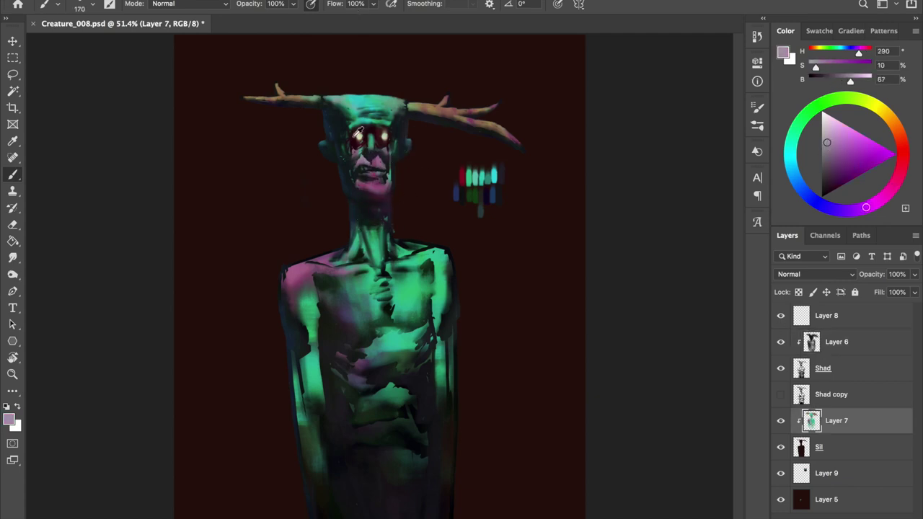
alt+click(458, 192)
drag(389, 289, 415, 303)
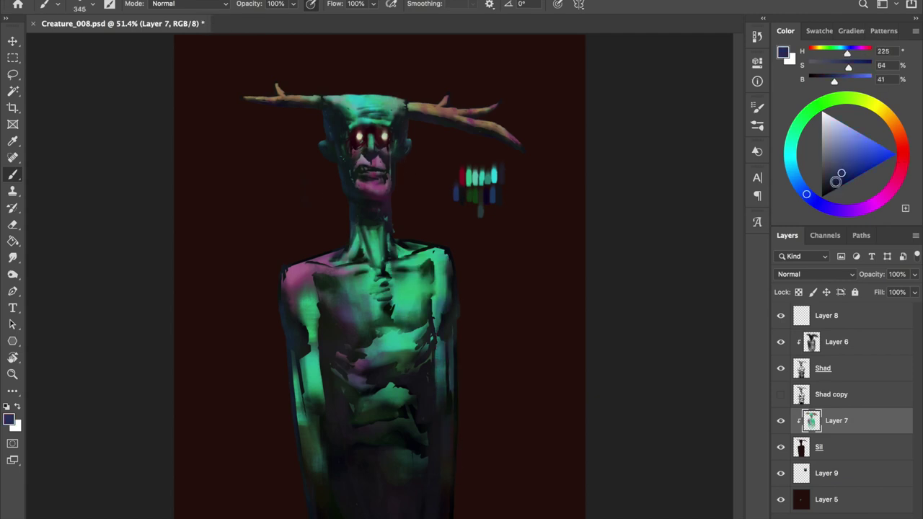
alt+click(441, 303)
alt+click(454, 341)
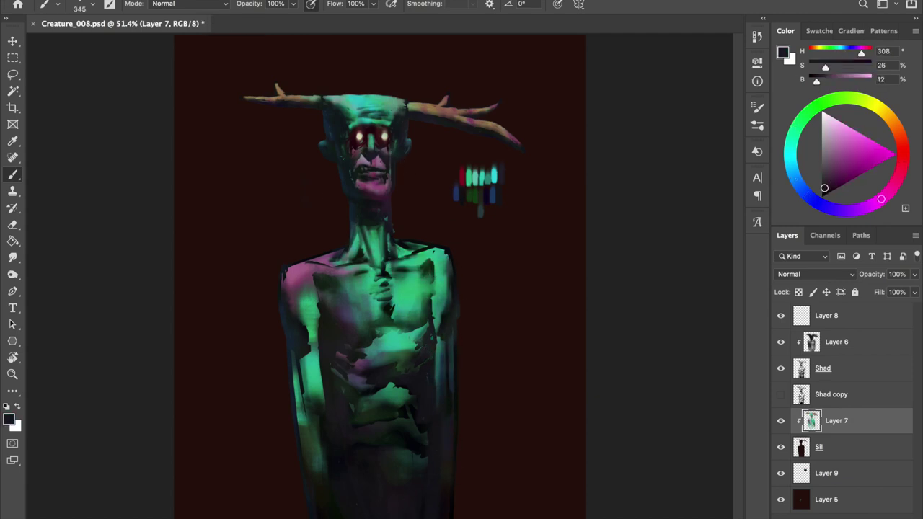
drag(443, 222, 404, 252)
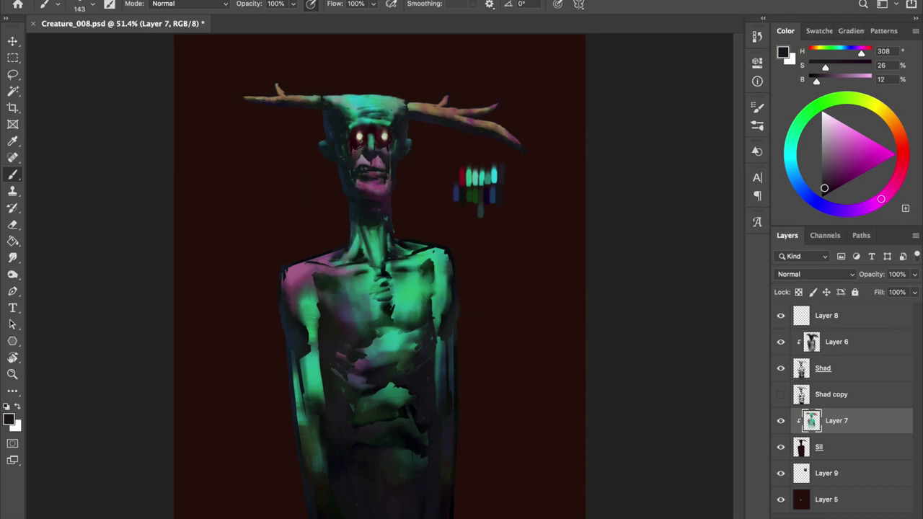
Flip the canvas to check proportions, undo on Layer 6, and zoom in on the head.
click(811, 343)
key(h)
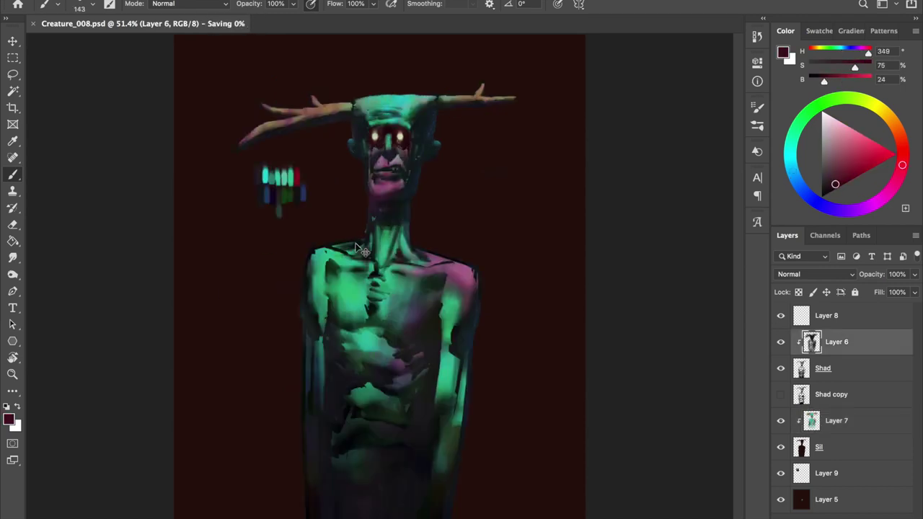
key(h)
click(812, 420)
key(ctrl+z)
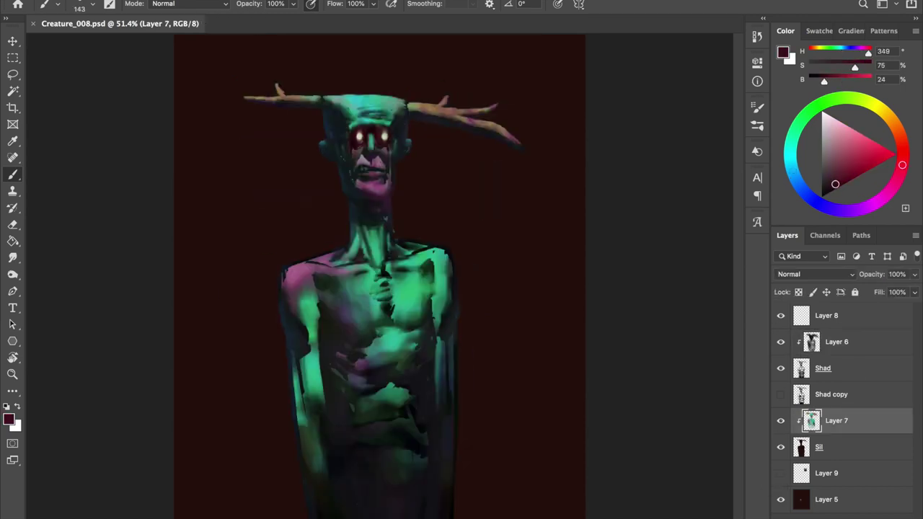
alt+click(432, 99)
drag(389, 145, 375, 144)
Shrink the brush for face detail and sample a near-black while switching between Layers 6 and 7.
scroll(361, 181, up, 5)
drag(369, 221, 353, 222)
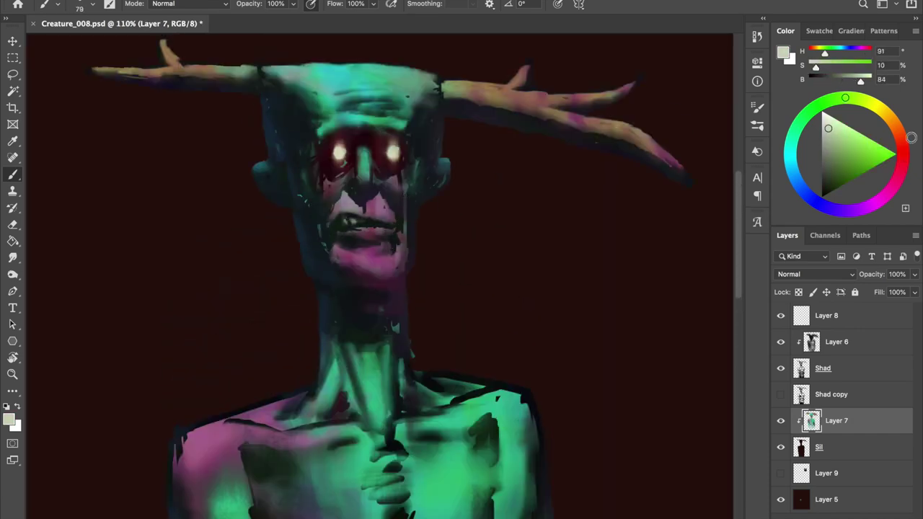
alt+click(495, 391)
ctrl+click(294, 114)
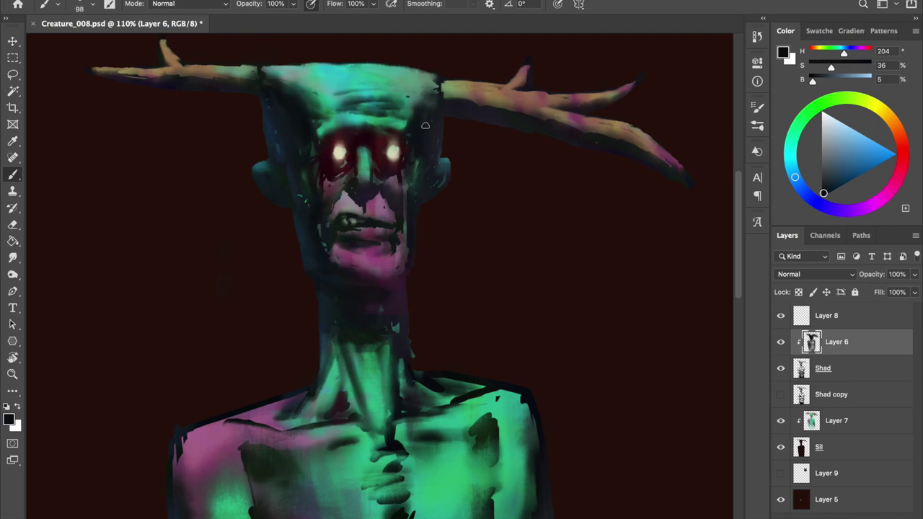
drag(290, 156, 269, 174)
click(808, 412)
ctrl+click(372, 52)
Sample a face teal and a muted darker teal, ending with Layer 7 selected.
ctrl+click(410, 197)
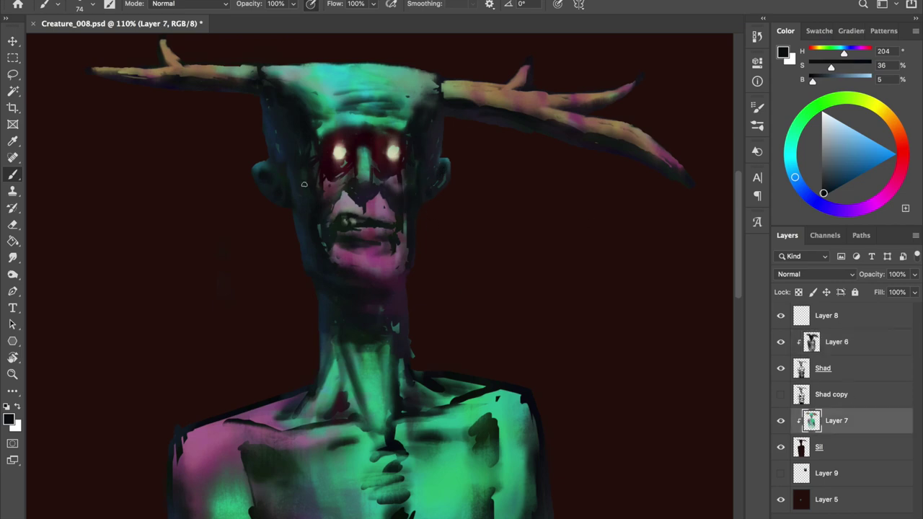
alt+click(323, 111)
ctrl+click(395, 183)
alt+click(384, 173)
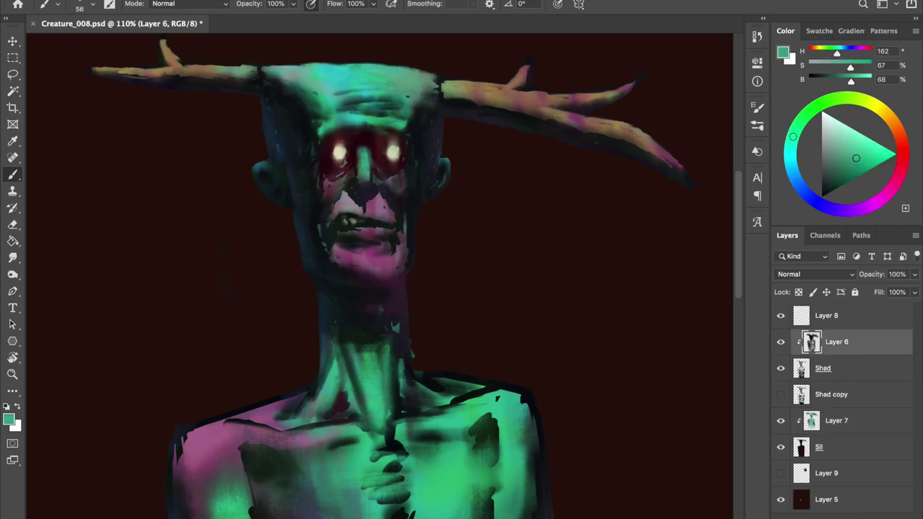
alt+click(375, 339)
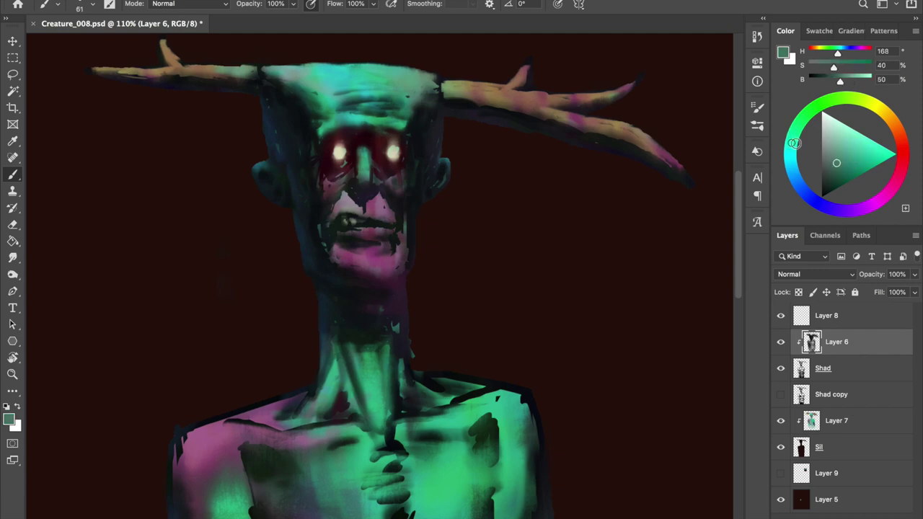
ctrl+click(359, 216)
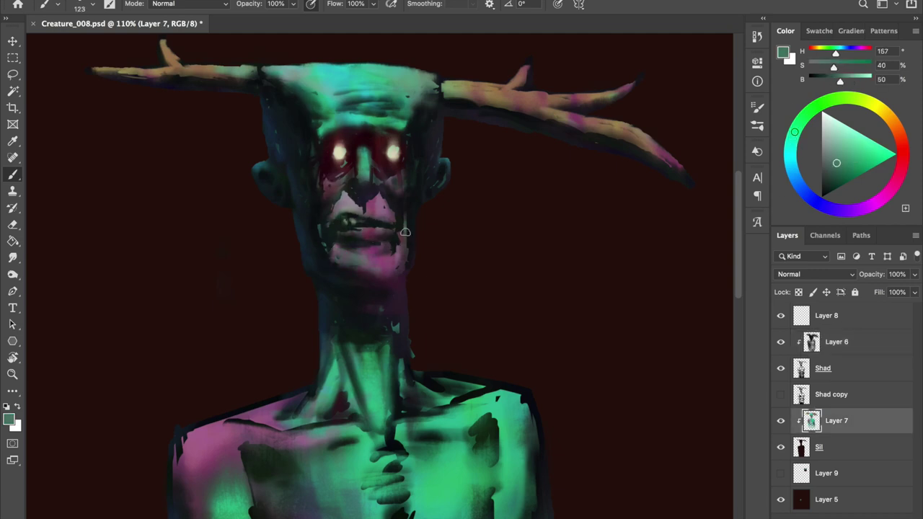
Show Layer 6 again and darken it with Hue/Saturation lightness -72.
click(782, 342)
key(ctrl+u)
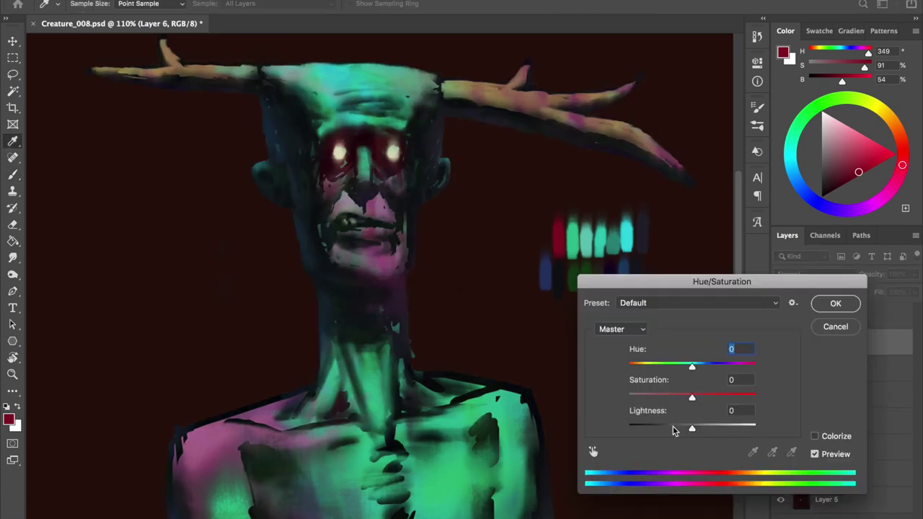
text(-72)
click(836, 327)
Switch to a larger eraser and flip the canvas to check the whole figure.
key(bracketright)
key(bracketright)
scroll(394, 217, down, 1)
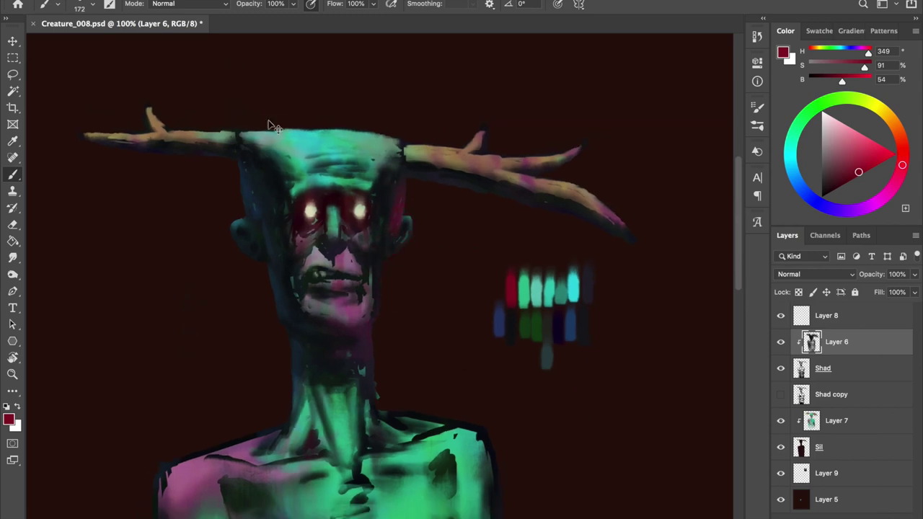
key(ctrl+0)
key(e)
scroll(458, 209, up, 2)
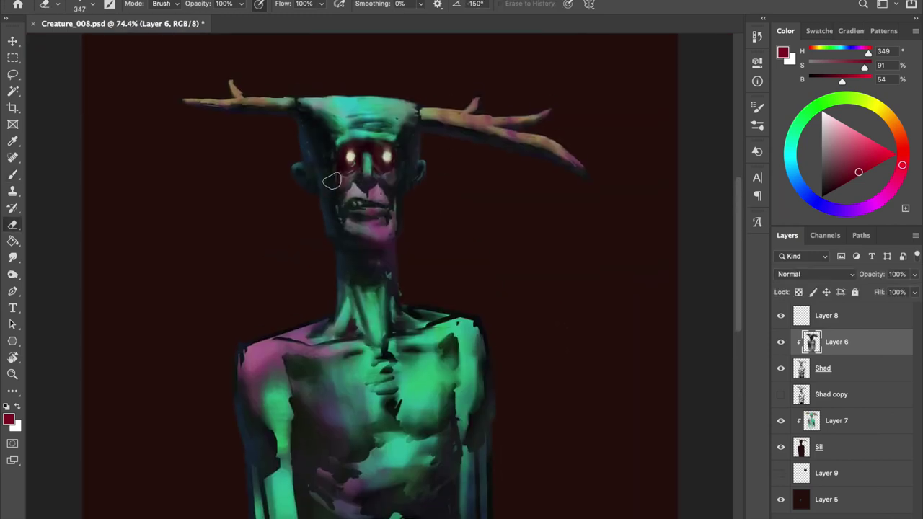
drag(302, 158, 359, 378)
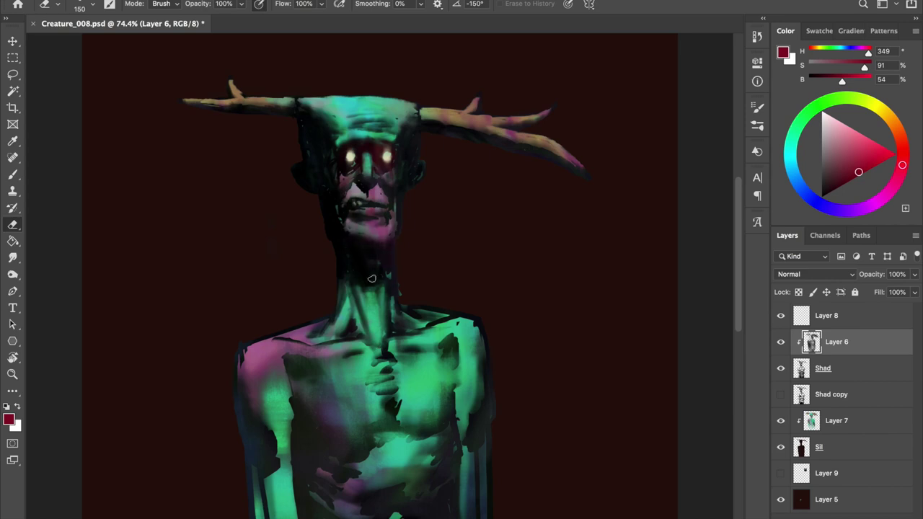
scroll(339, 156, down, 1)
key(h)
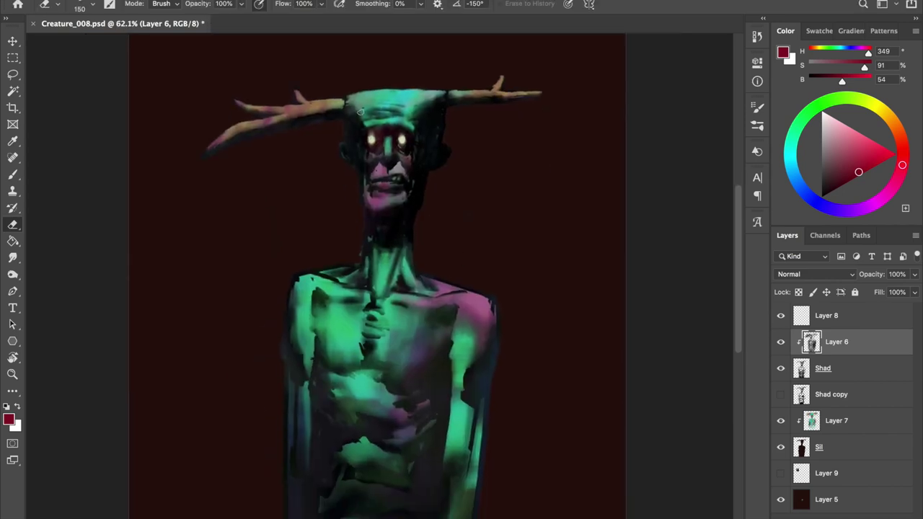
scroll(382, 181, down, 2)
scroll(384, 274, down, 2)
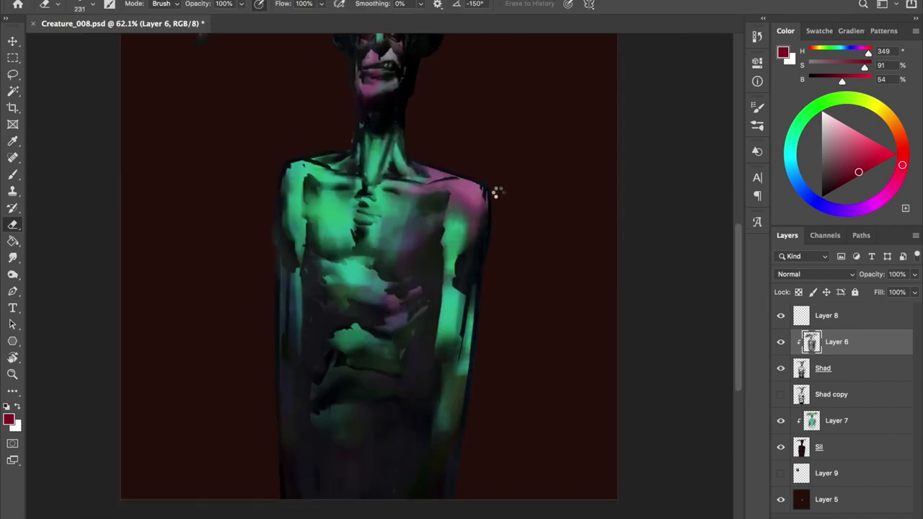
key(h)
Erase the green highlights down the right arm and a green patch on the torso.
drag(429, 285, 424, 516)
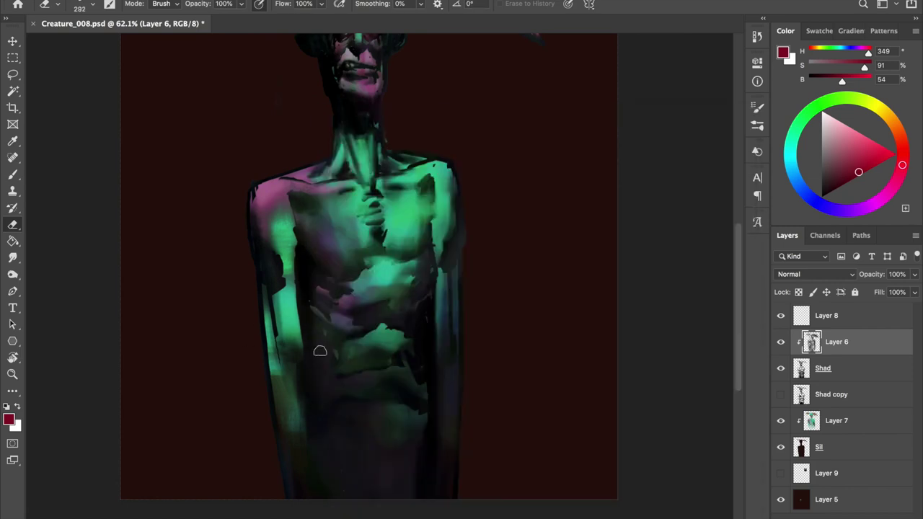
drag(319, 350, 322, 377)
drag(365, 438, 367, 426)
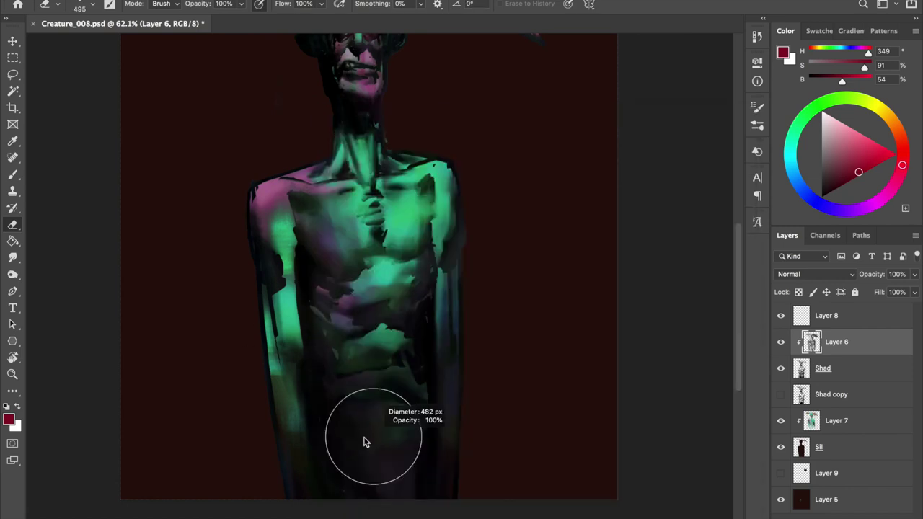
key(ctrl+0)
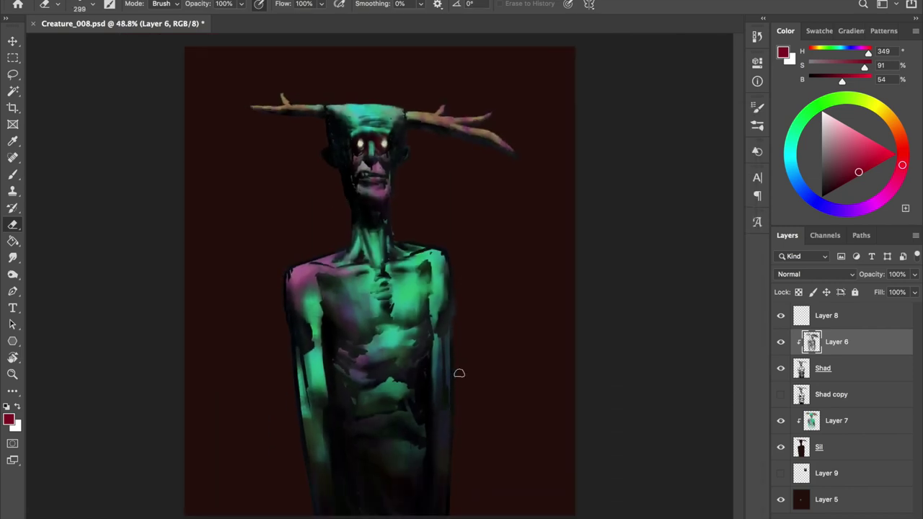
Paint near-black strokes across the forehead on the Shad layer and compare them flipped.
key(b)
key(alt+bracketleft)
alt+click(371, 207)
scroll(385, 127, up, 2)
scroll(385, 127, up, 5)
drag(339, 155, 404, 153)
key(ctrl+h)
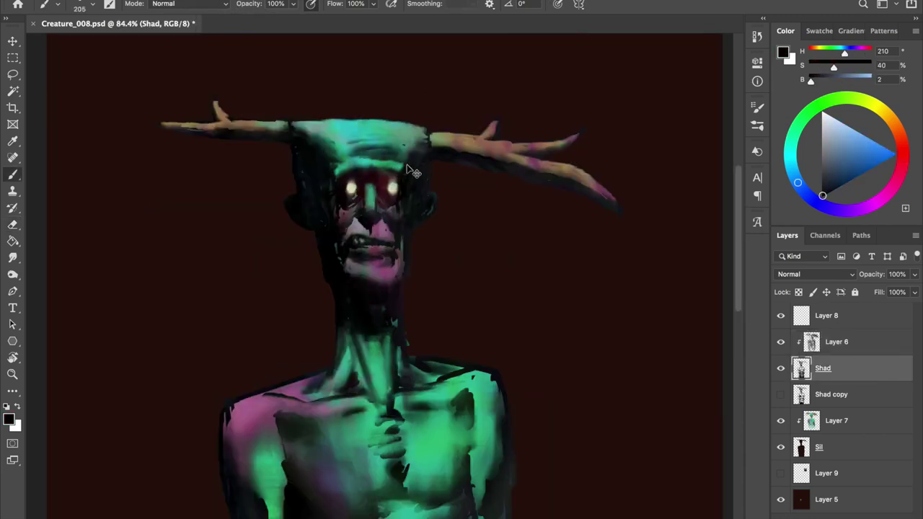
key(ctrl+z)
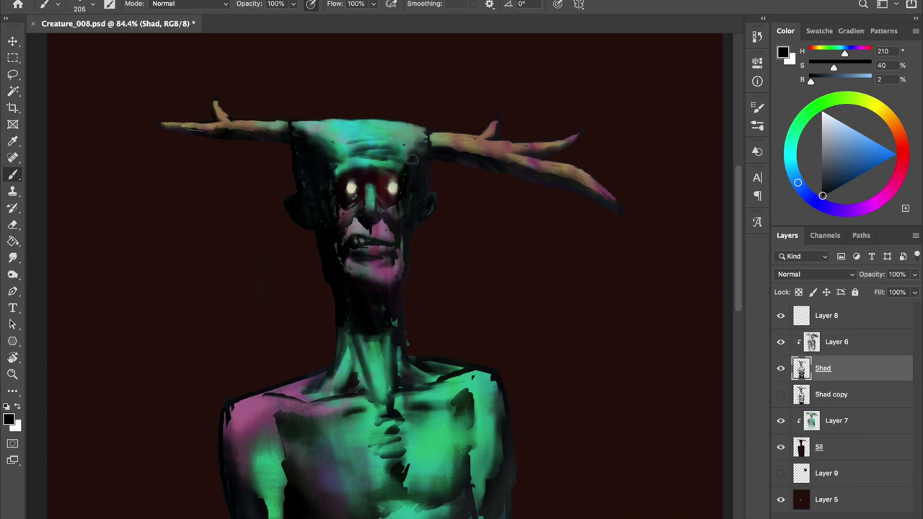
Save the painting and add a new empty layer above background Layer 5.
key(ctrl+s)
key(ctrl+0)
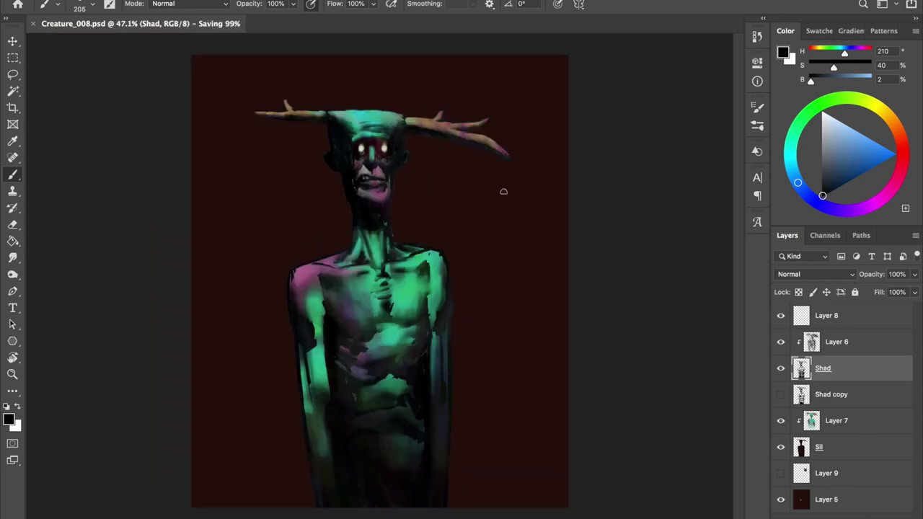
click(827, 499)
key(ctrl+shift+alt+n)
With a huge soft brush, paint a broad test band across the background.
alt+click(330, 231)
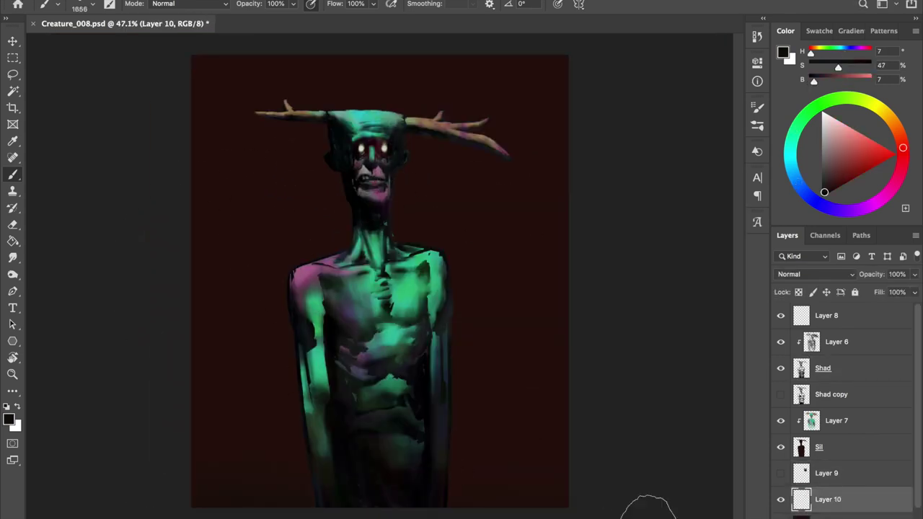
drag(268, 392, 256, 392)
alt+click(345, 496)
drag(345, 496, 306, 466)
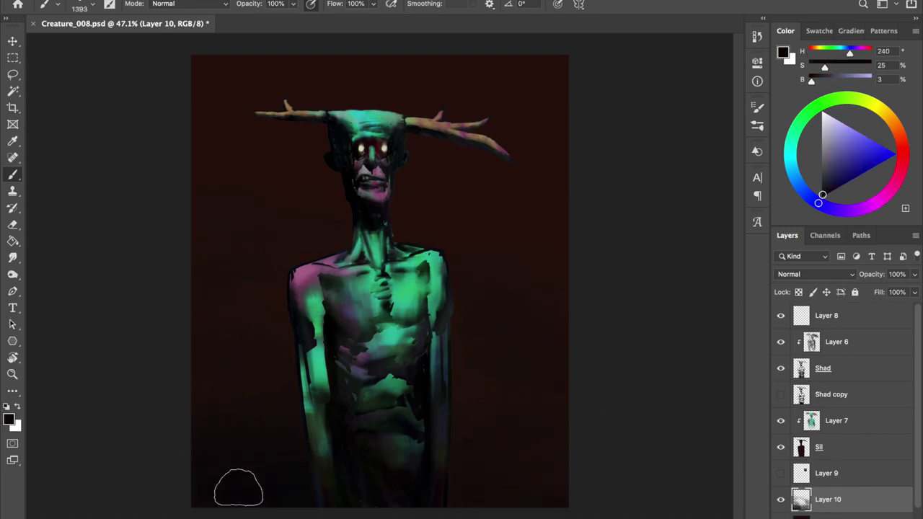
right_click(365, 208)
click(483, 276)
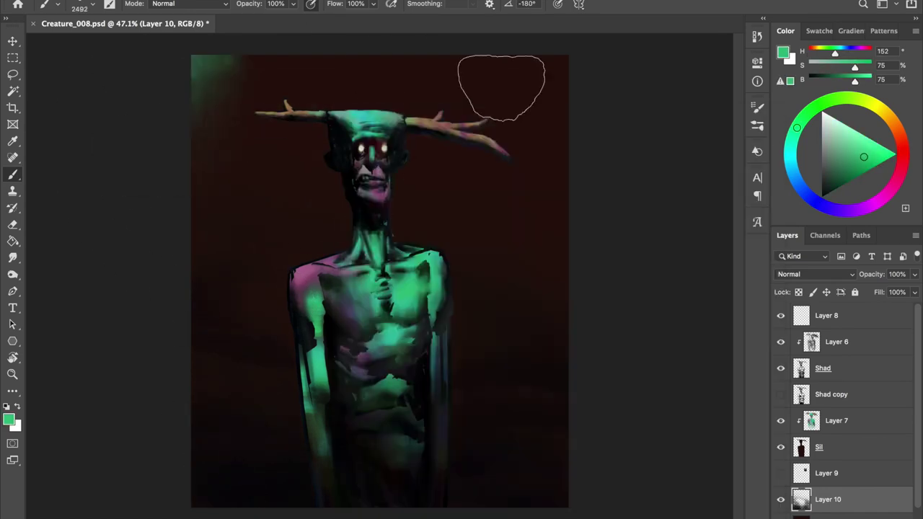
drag(660, 180, 166, 187)
Toggle the Sil layer and Layer 7 visibility to compare, then select Layer 10.
click(780, 421)
click(780, 448)
click(780, 447)
click(780, 420)
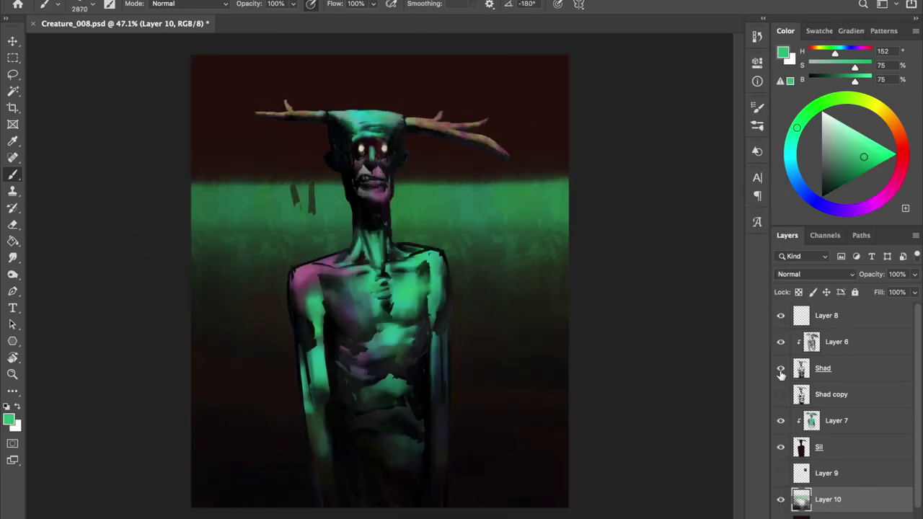
click(829, 368)
key(l)
click(828, 499)
Erase most of the green band on Layer 10, undoing a trial move.
key(e)
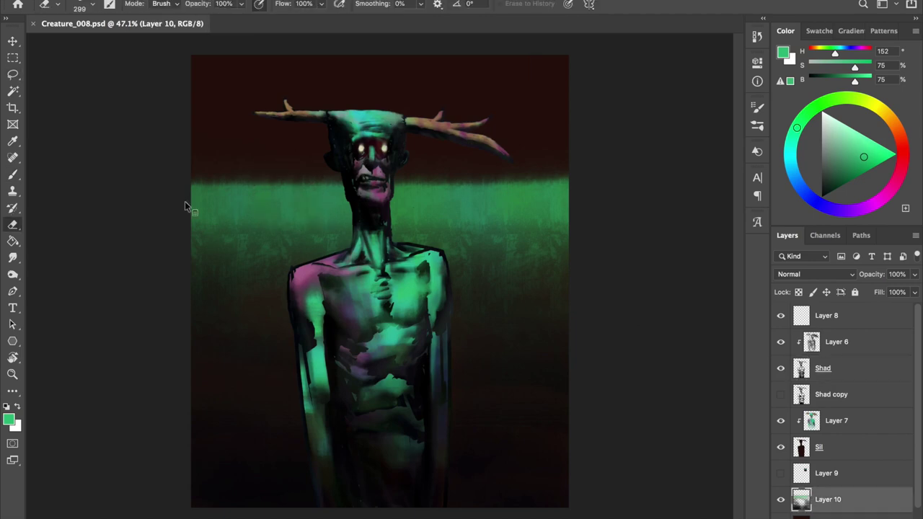
mouse_move(192, 181)
mouse_down()
mouse_move(140, 191)
mouse_move(505, 204)
mouse_up()
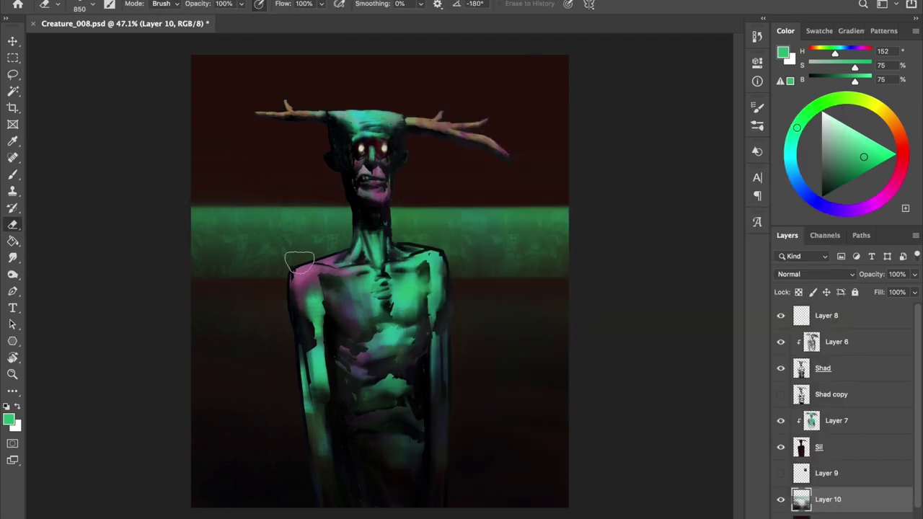
drag(570, 271, 217, 266)
key(v)
drag(502, 253, 509, 338)
key(ctrl+z)
key(e)
mouse_move(474, 217)
mouse_down()
mouse_move(464, 223)
mouse_move(581, 189)
mouse_move(206, 206)
mouse_up()
Paint dark shadow behind the figure's left side with a large soft brush.
key(b)
right_click(491, 354)
alt+click(227, 464)
drag(311, 403, 258, 299)
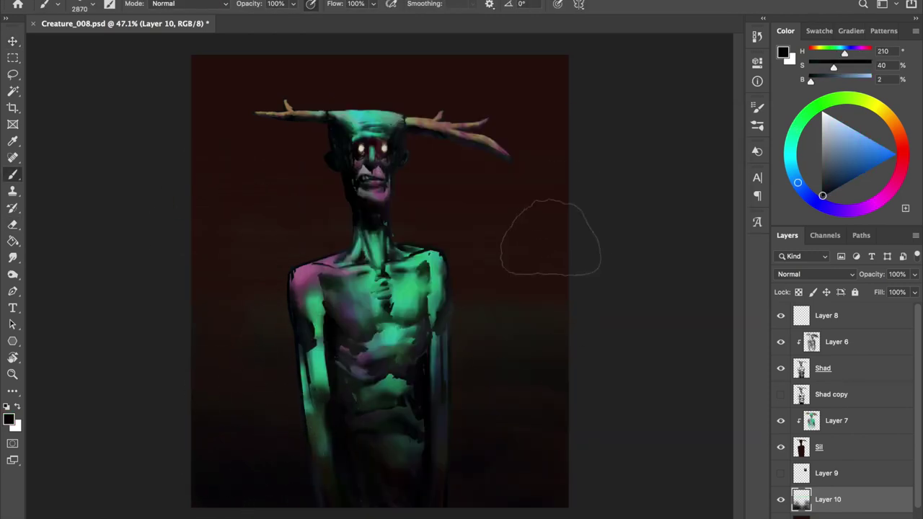